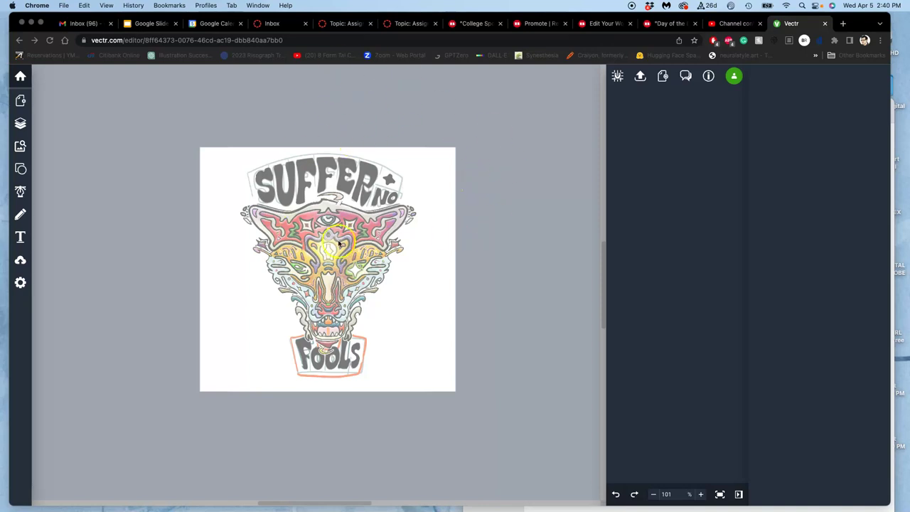
Show the layer list and inspect the settings of the faded sketch image's layer.
left_click(21, 124)
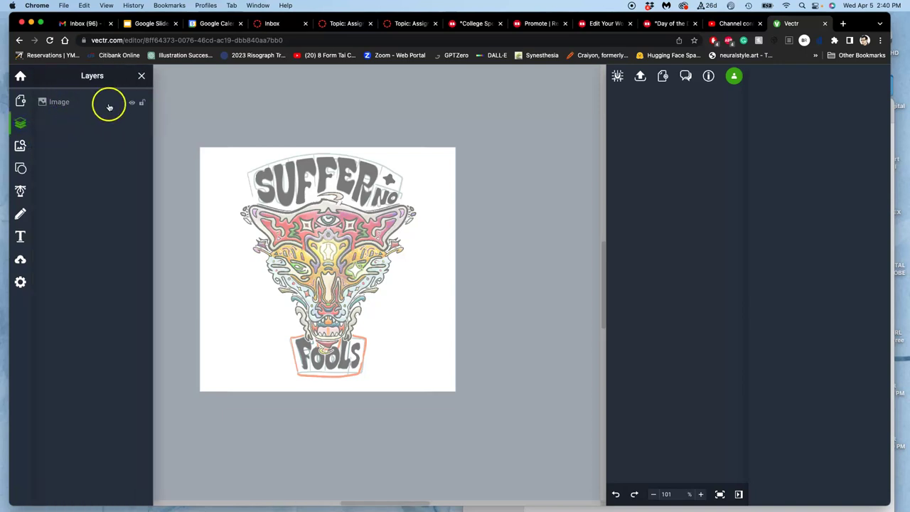
left_click(64, 102)
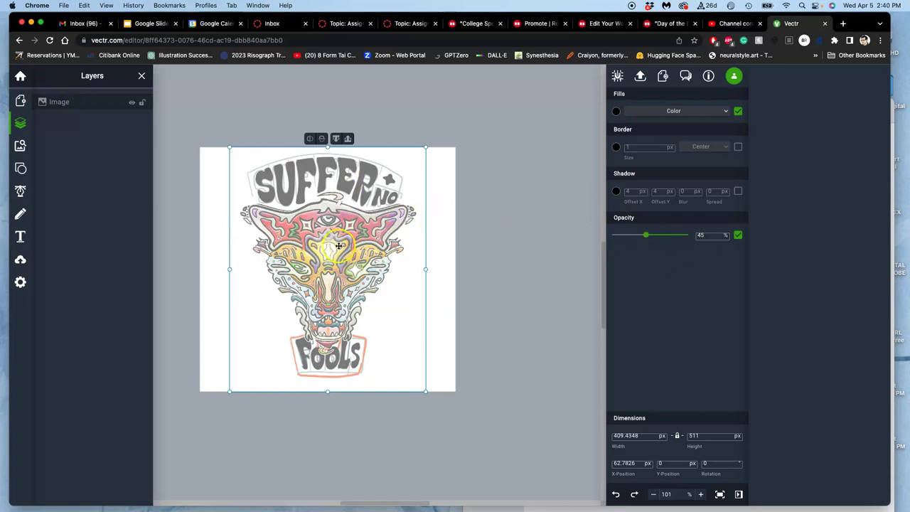
left_click(253, 113)
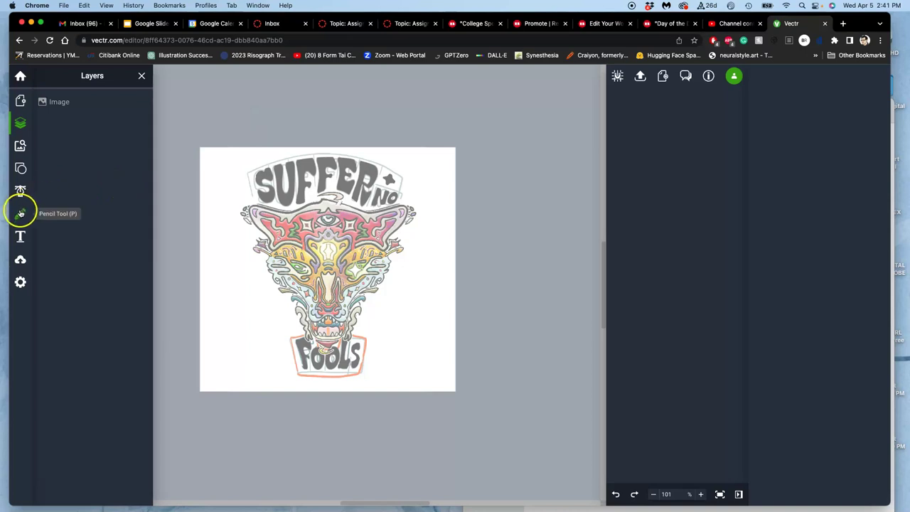
Trace the outline of the letter S in SUFFER as a closed freehand path with the Pencil tool.
left_click(21, 213)
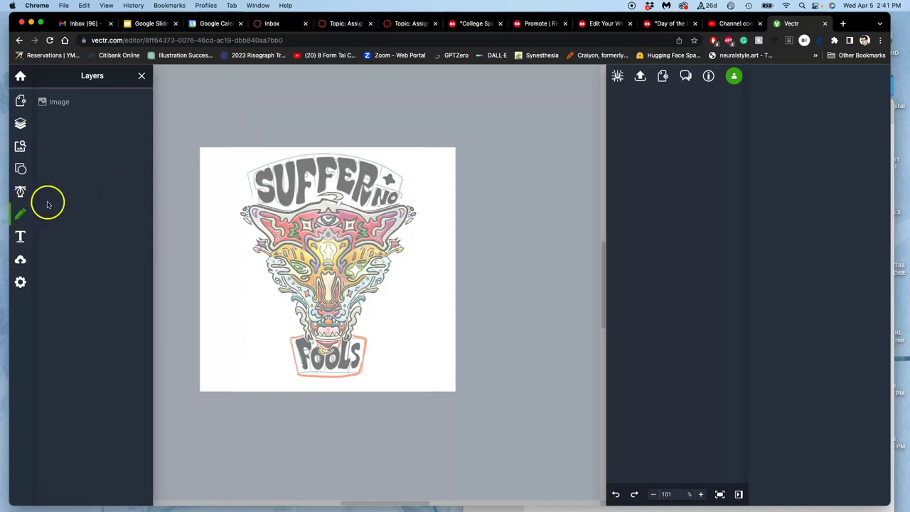
scroll(213, 248, "up", 10)
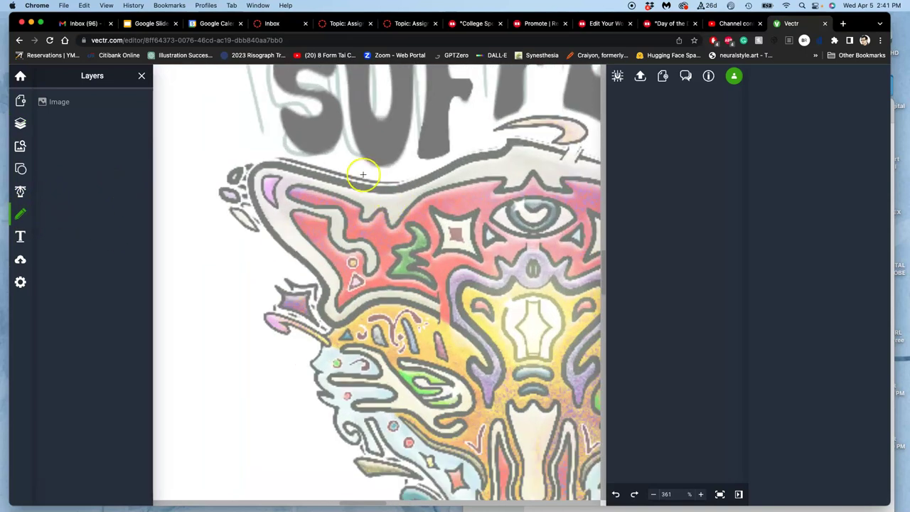
left_click(357, 169)
scroll(328, 121, "up", 4)
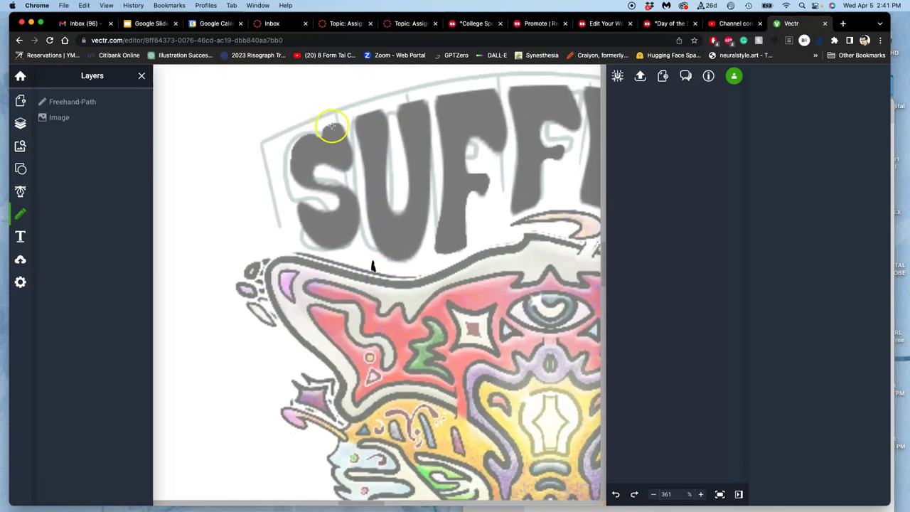
key("super+z")
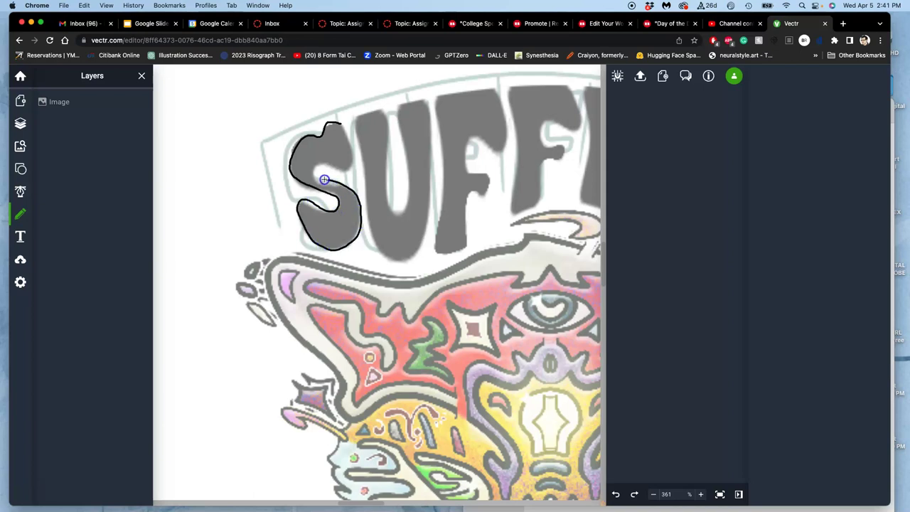
left_click(340, 123)
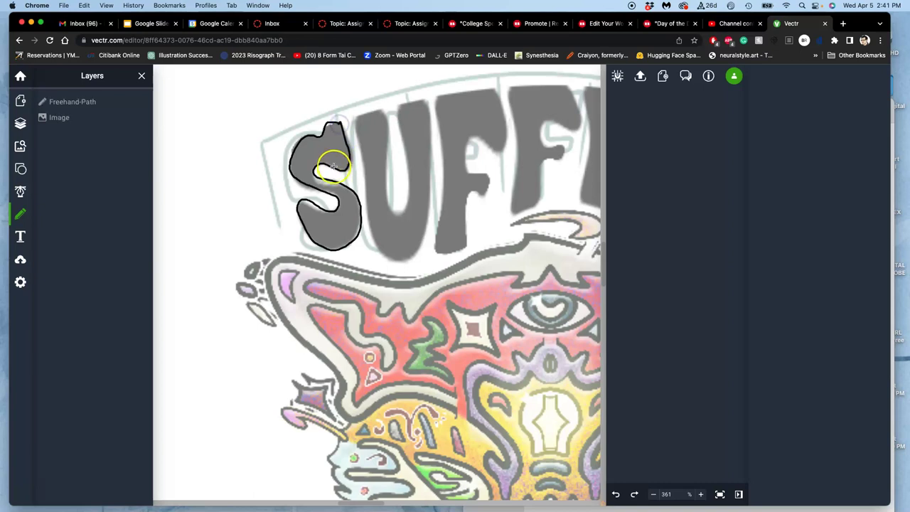
Fill the traced S with solid black (#000000) and turn off its border.
left_click(87, 104)
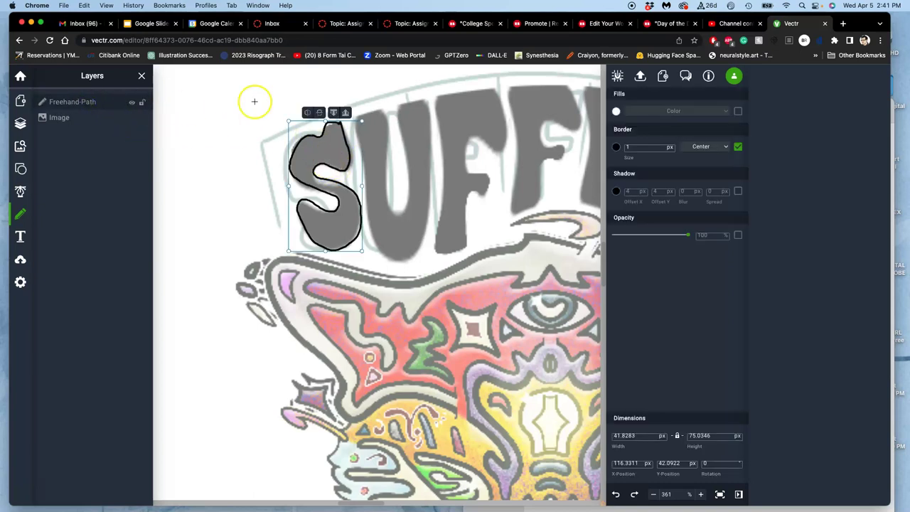
left_click(738, 111)
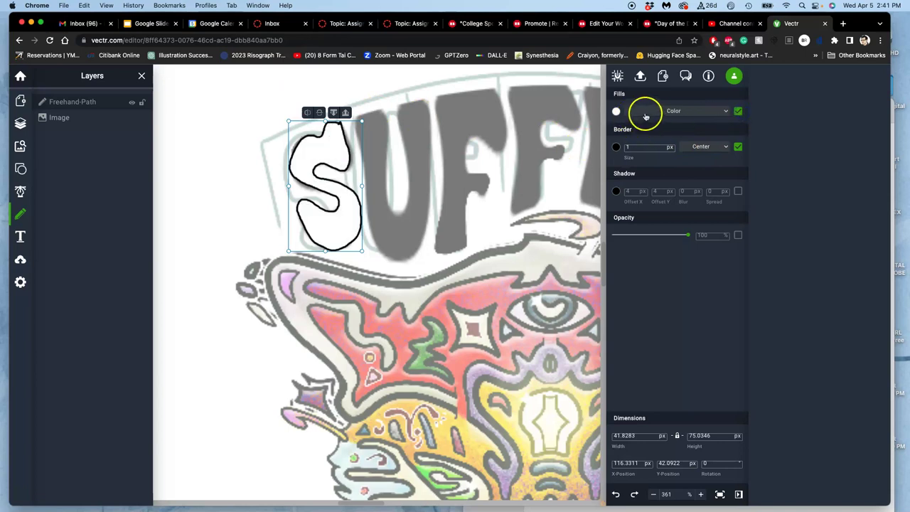
left_click(660, 114)
left_click(645, 127)
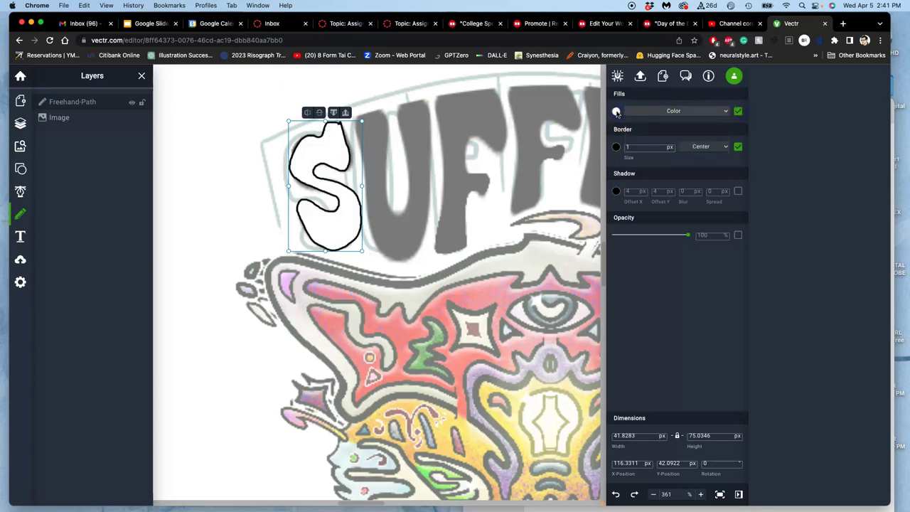
left_click(615, 111)
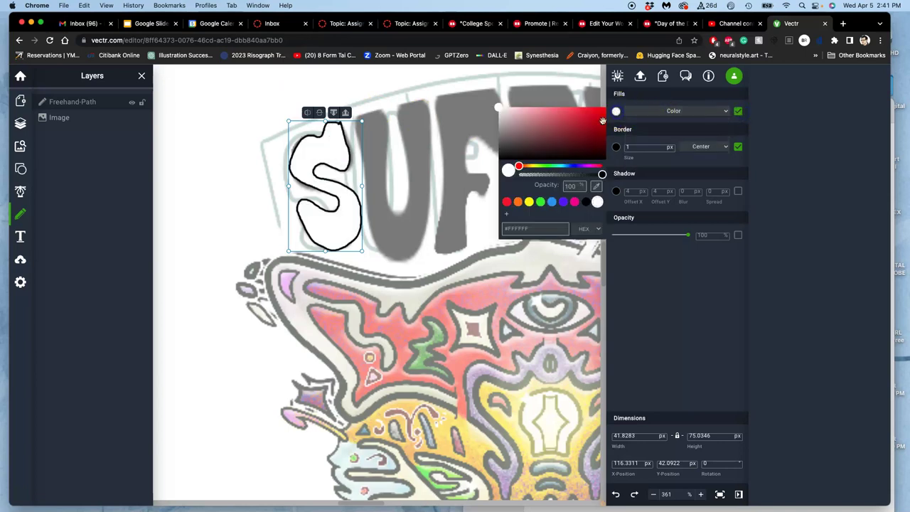
left_click(586, 202)
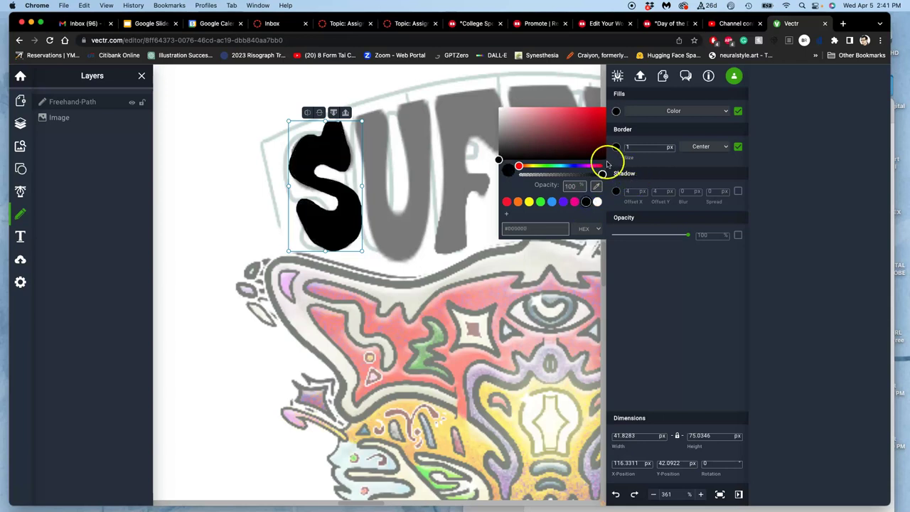
left_click(738, 147)
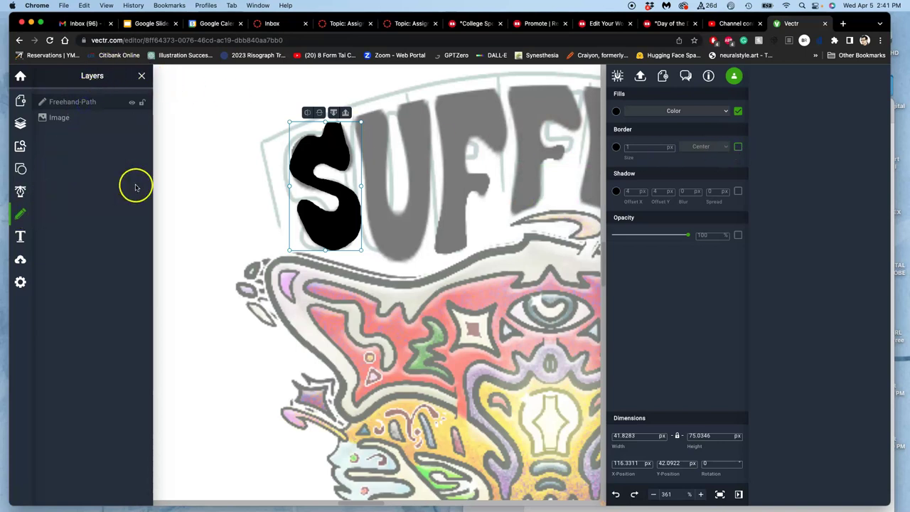
Trace the letter U as a closed freehand path and make it solid black (#000000) with no border.
left_click(379, 112)
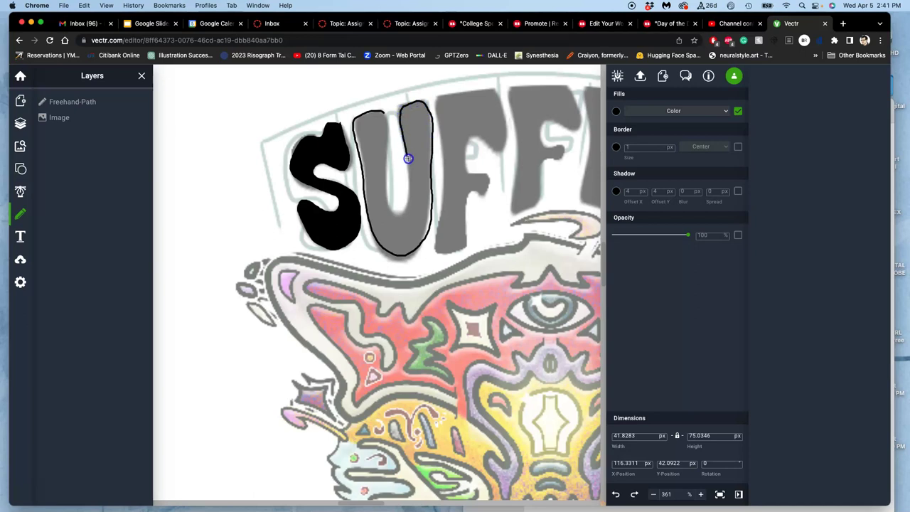
left_click_drag(393, 124, 385, 112)
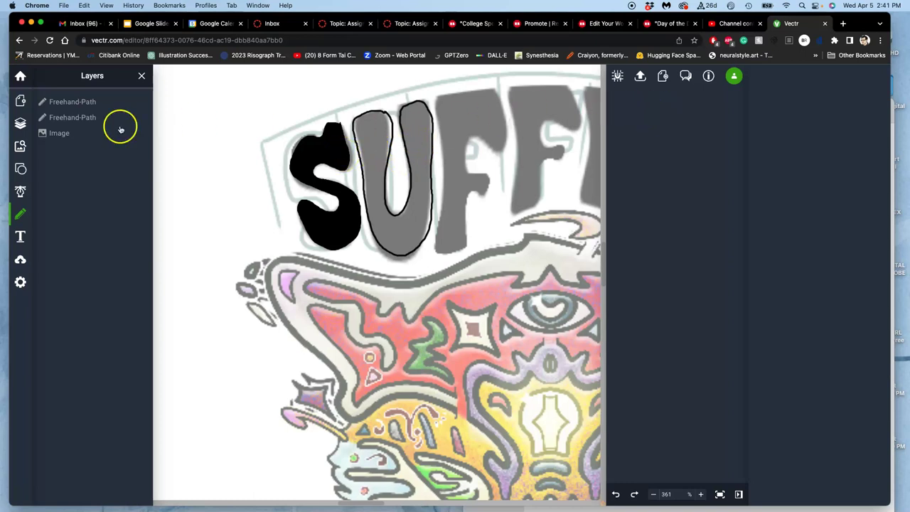
left_click(78, 101)
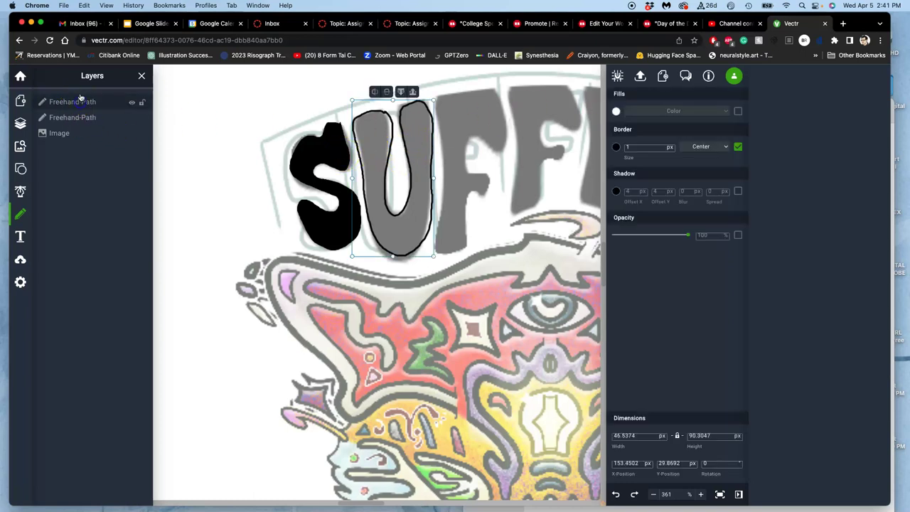
left_click(739, 111)
left_click(617, 112)
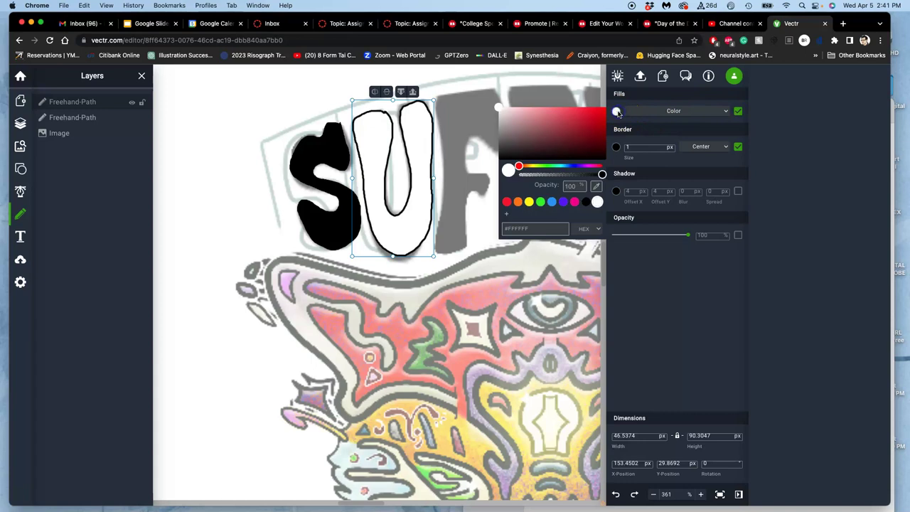
left_click(586, 202)
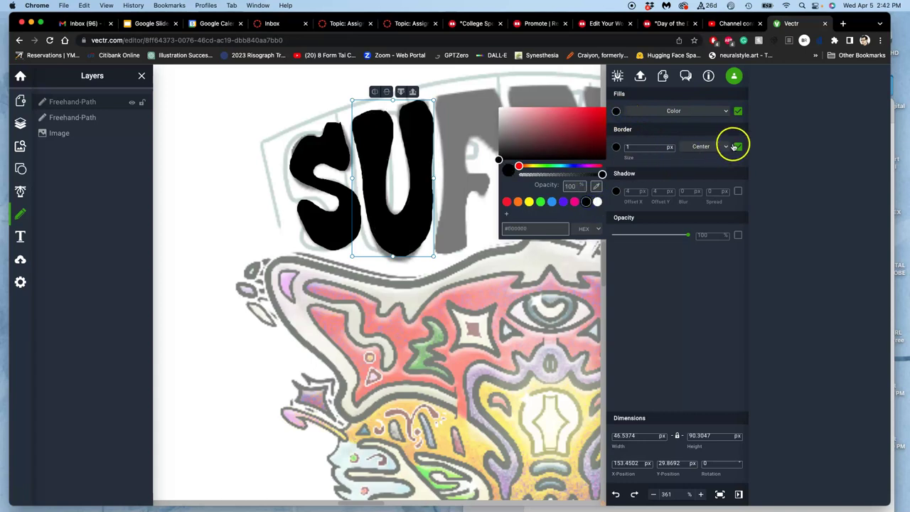
left_click(738, 147)
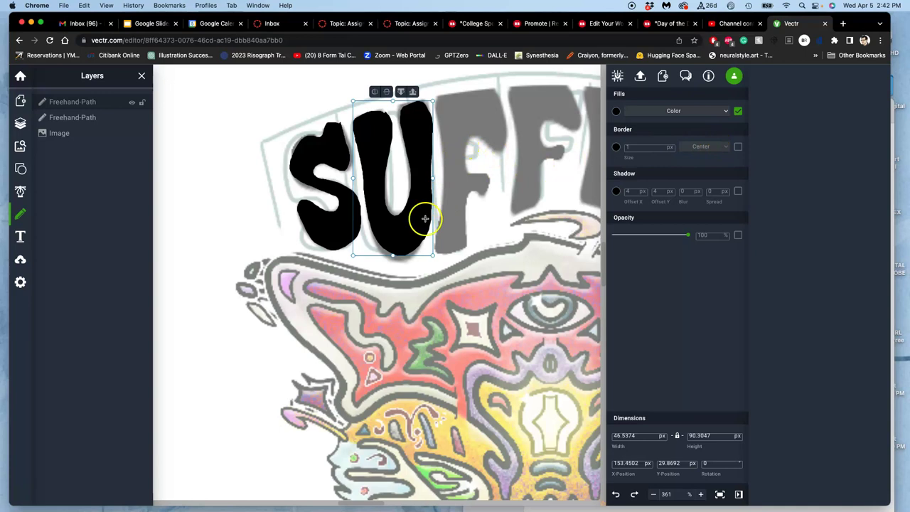
left_click(392, 256)
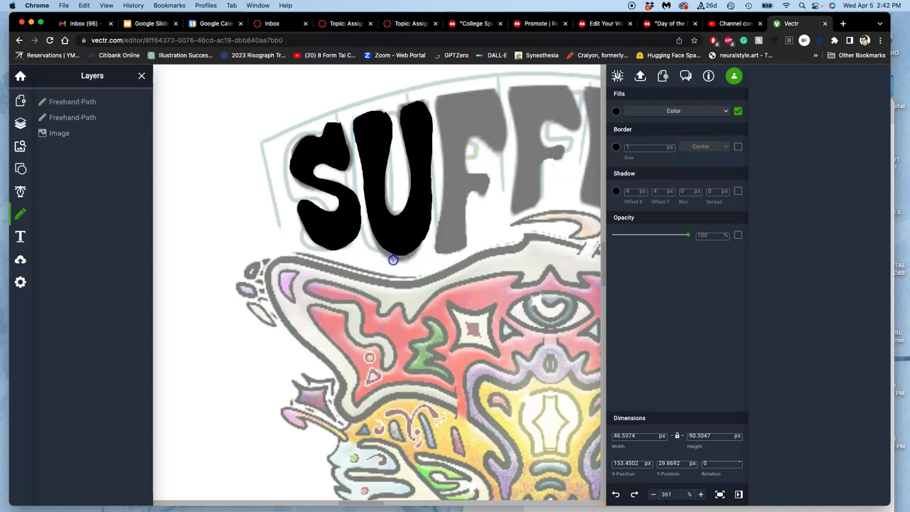
left_click(393, 260)
key("super+z")
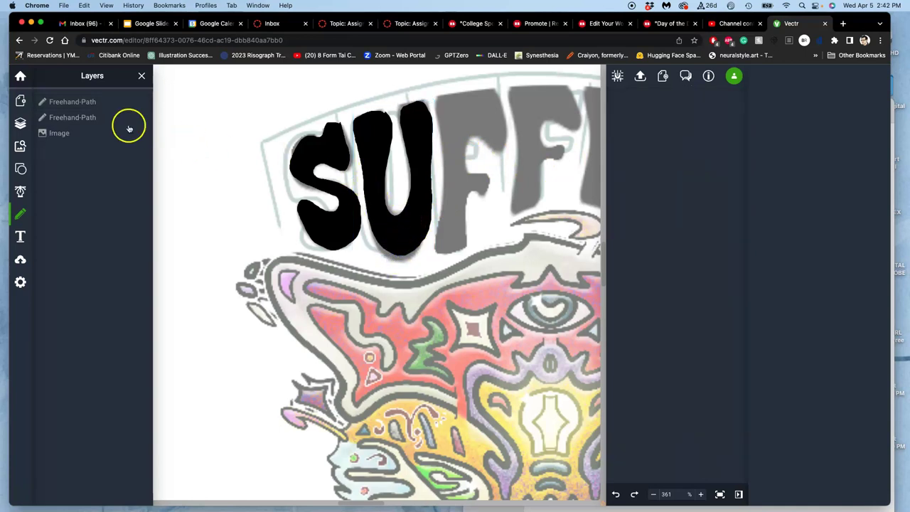
Stretch the black U slightly downward to a height of about 91.7 px so it covers the sketched letter.
left_click(20, 122)
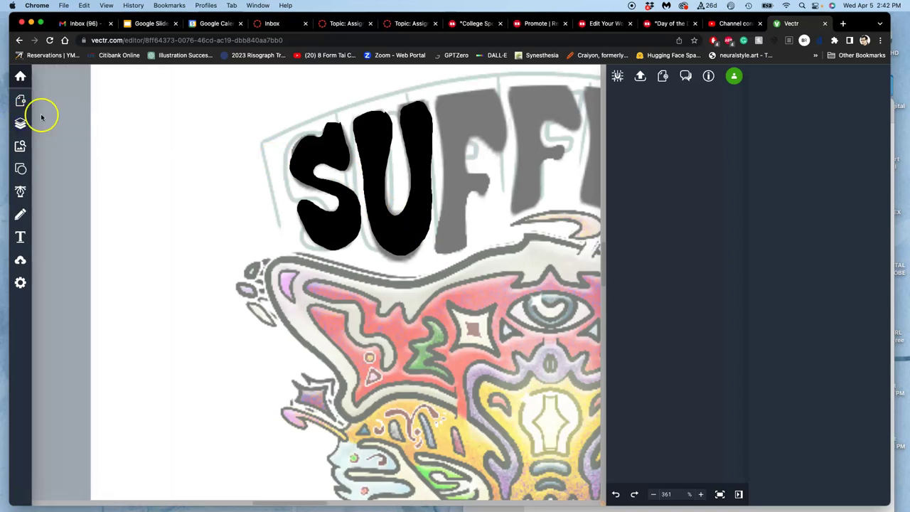
left_click(20, 123)
left_click(67, 102)
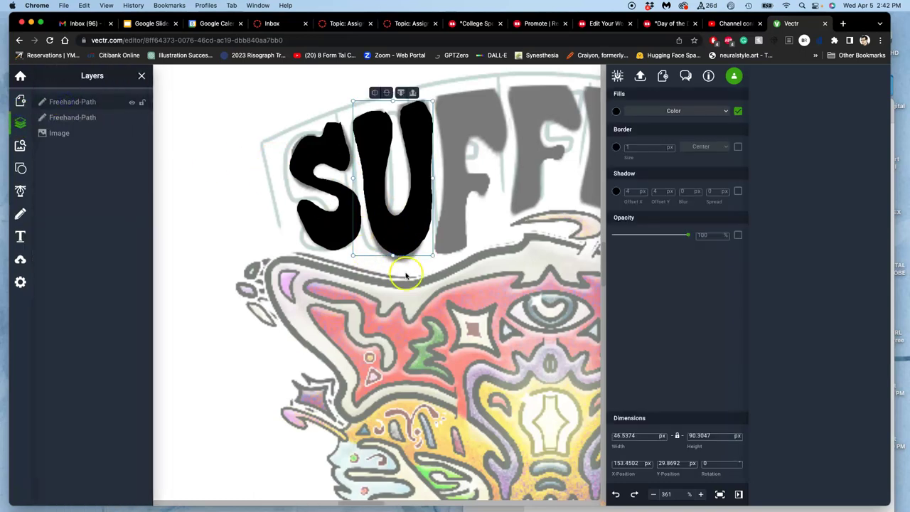
left_click_drag(393, 255, 392, 259)
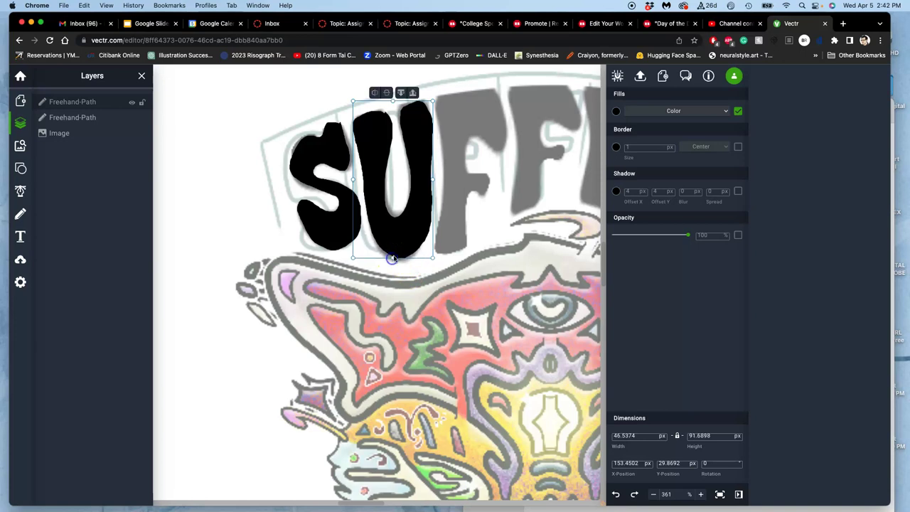
left_click(420, 186)
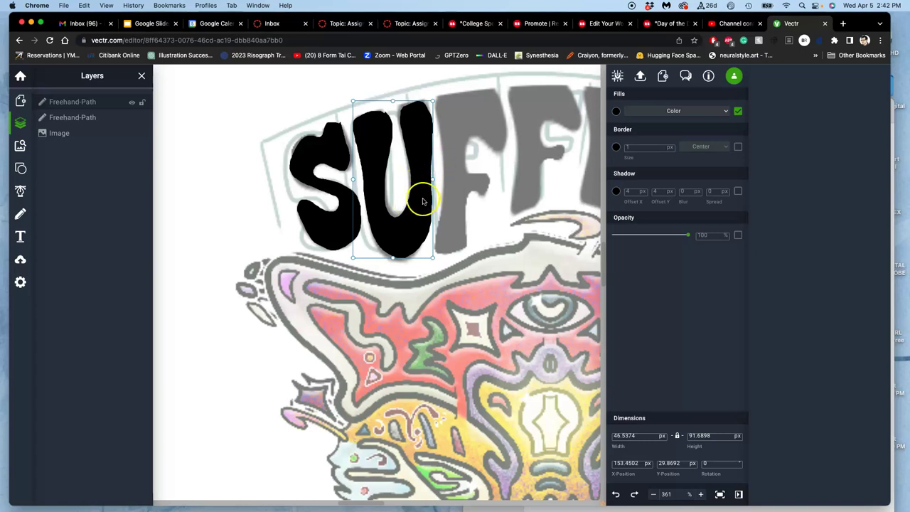
Try the Pen tool on the U and examine the anchor points along its outline up close.
scroll(426, 192, "up", 2)
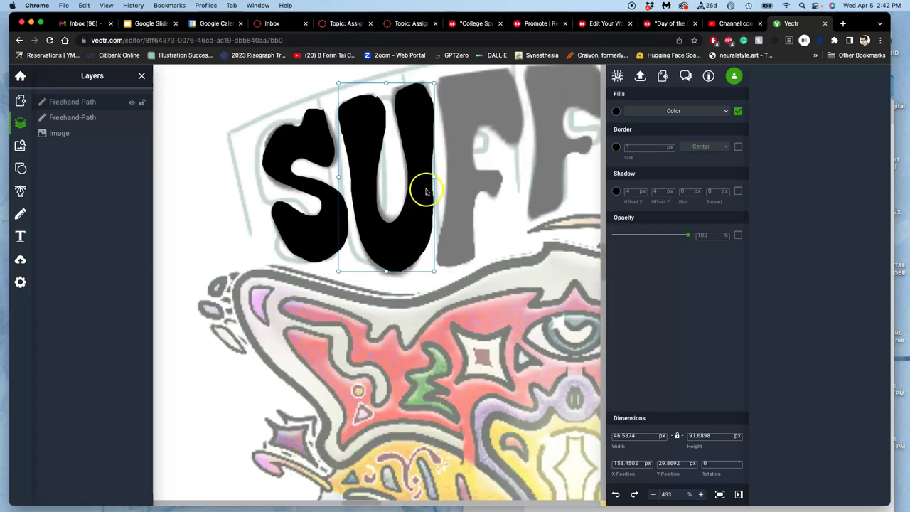
scroll(424, 187, "up", 6)
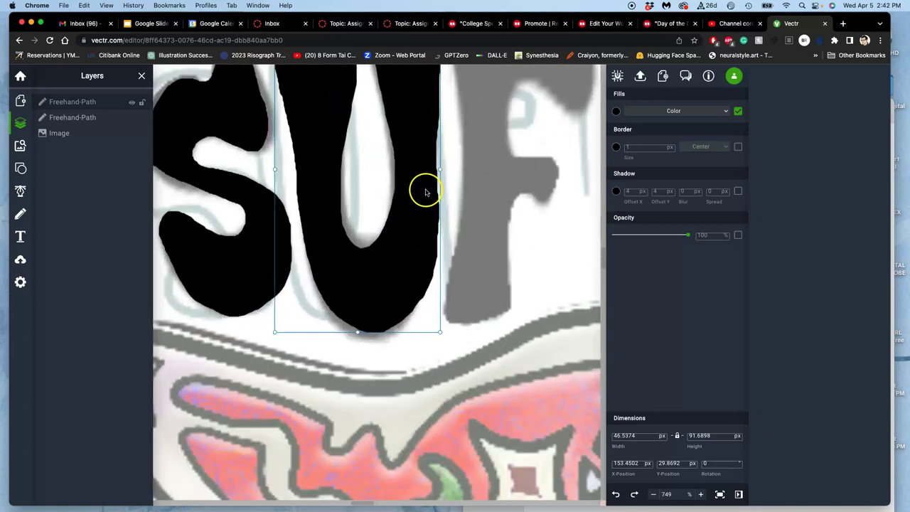
left_click(20, 190)
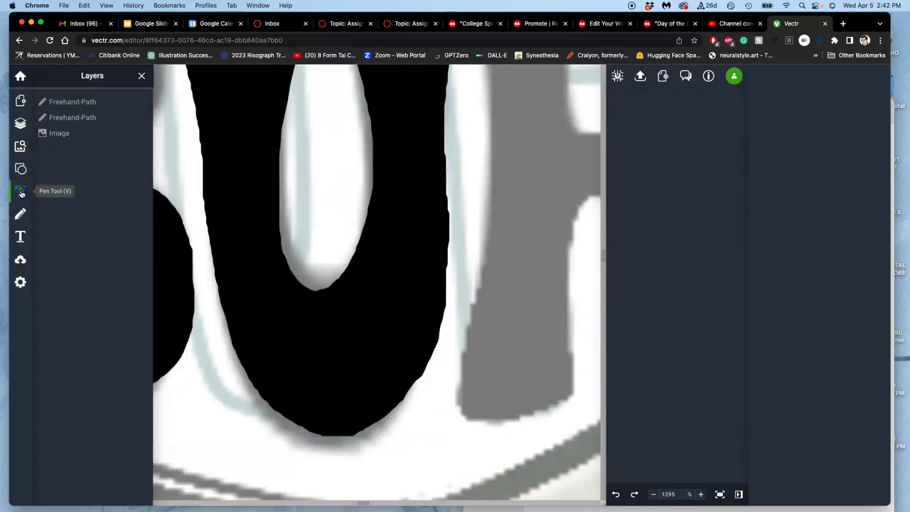
left_click(204, 202)
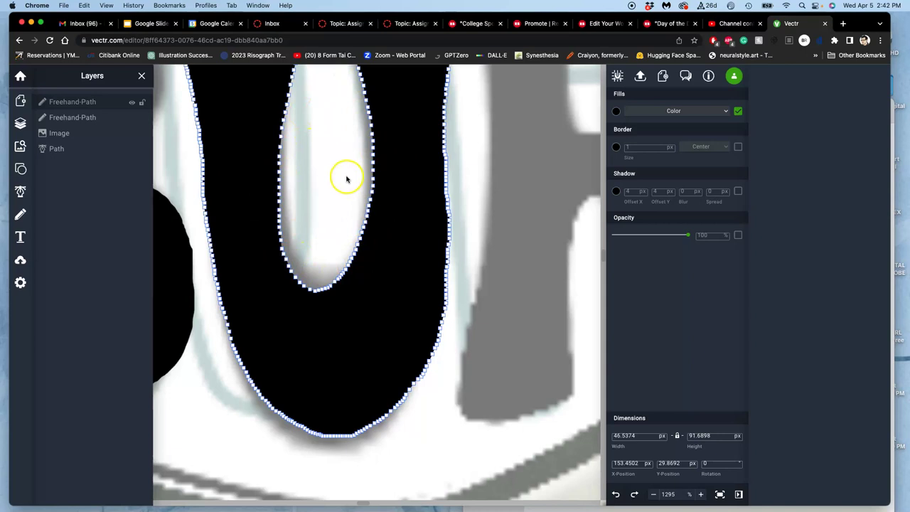
mouse_move(345, 170)
left_mouse_down()
mouse_move(369, 303)
mouse_move(363, 222)
mouse_move(412, 346)
mouse_move(398, 291)
mouse_move(299, 161)
mouse_move(305, 204)
left_mouse_up()
left_click(309, 175)
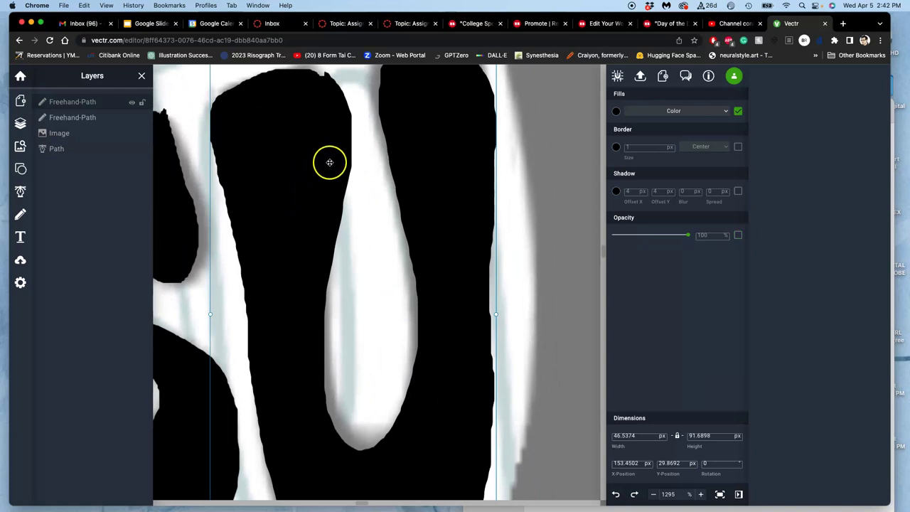
scroll(334, 169, "down", 3)
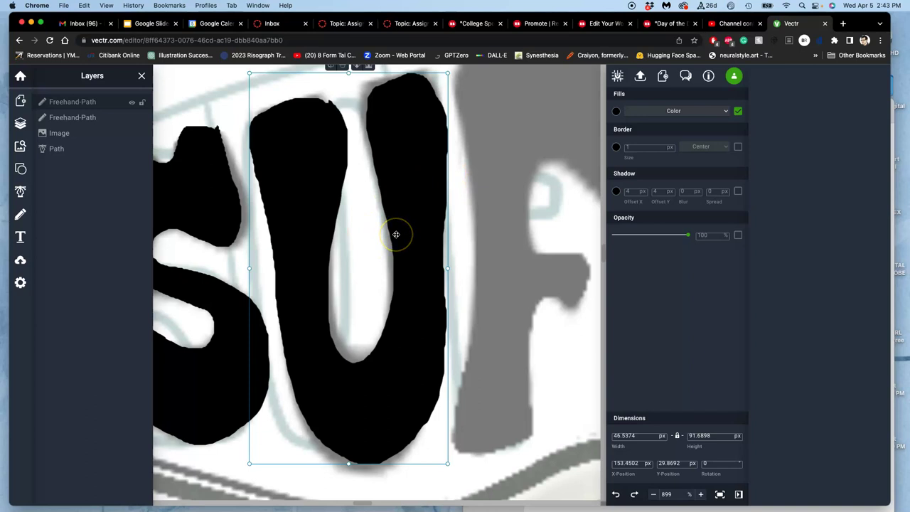
Close the Vectr editor tab and load photopea.com in a new browser tab.
left_click(826, 24)
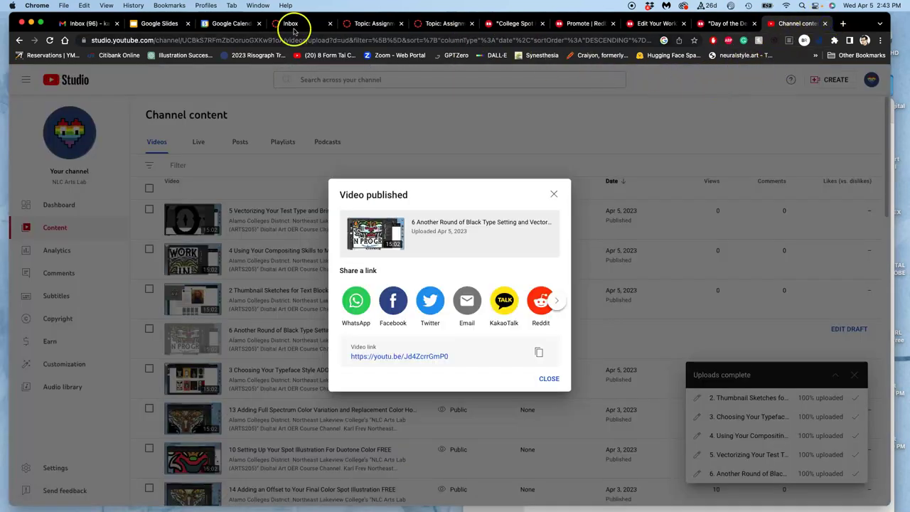
left_click_drag(54, 18, 55, 81)
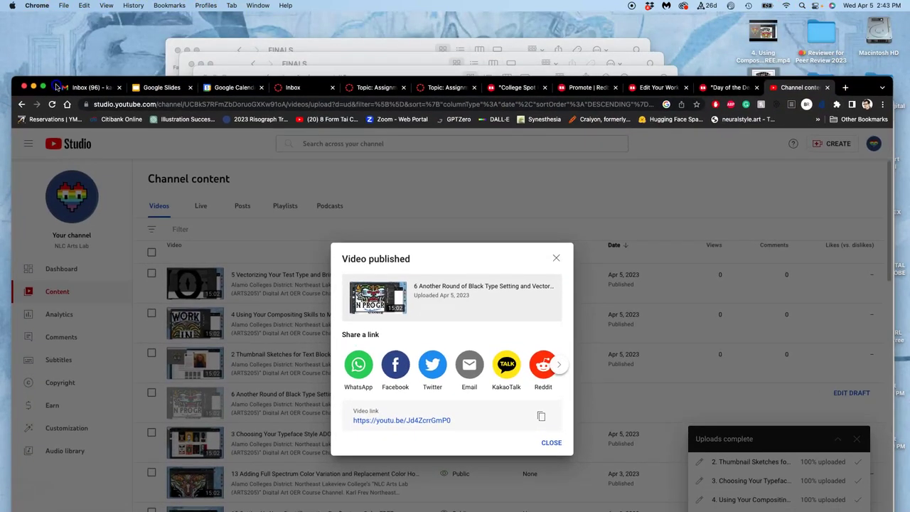
left_click(846, 86)
type("photopea.c")
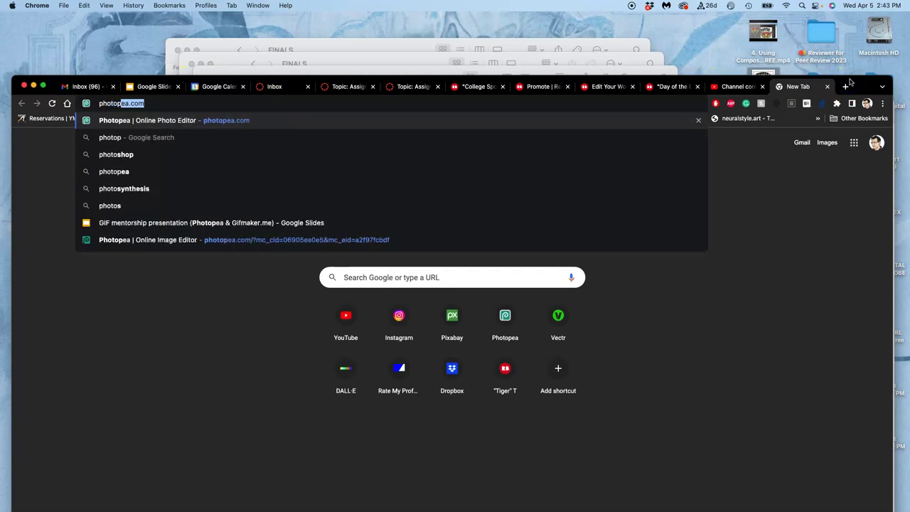
type("om")
key("Return")
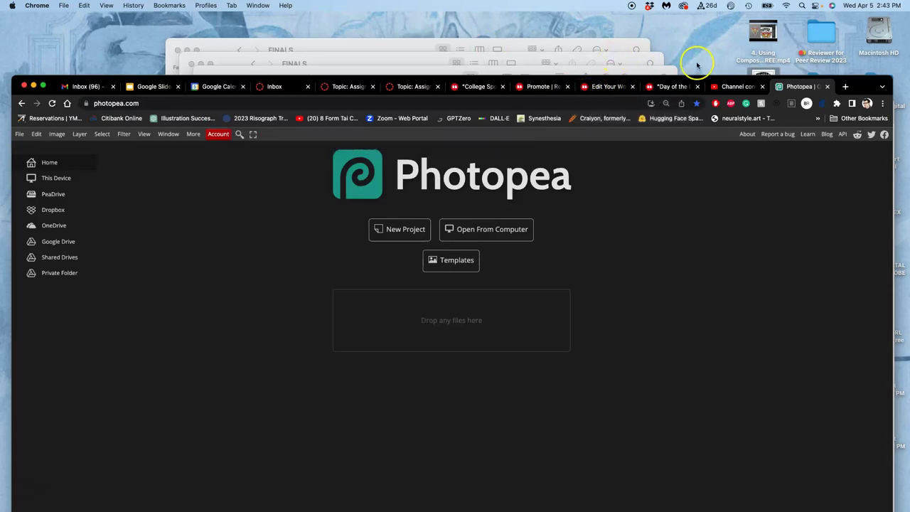
Open Text Blocking Sketch.psd from the Assign #6 folder in Photopea.
left_click_drag(718, 80, 554, 20)
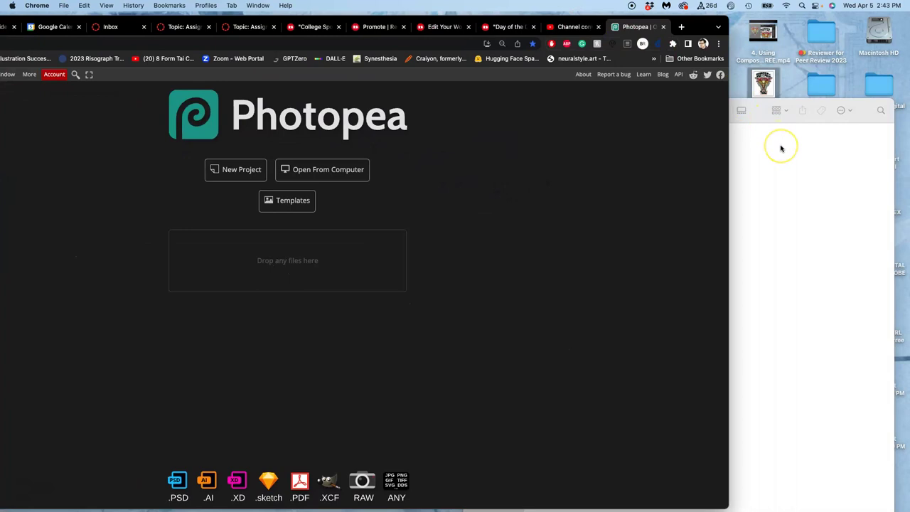
key("ctrl+Up")
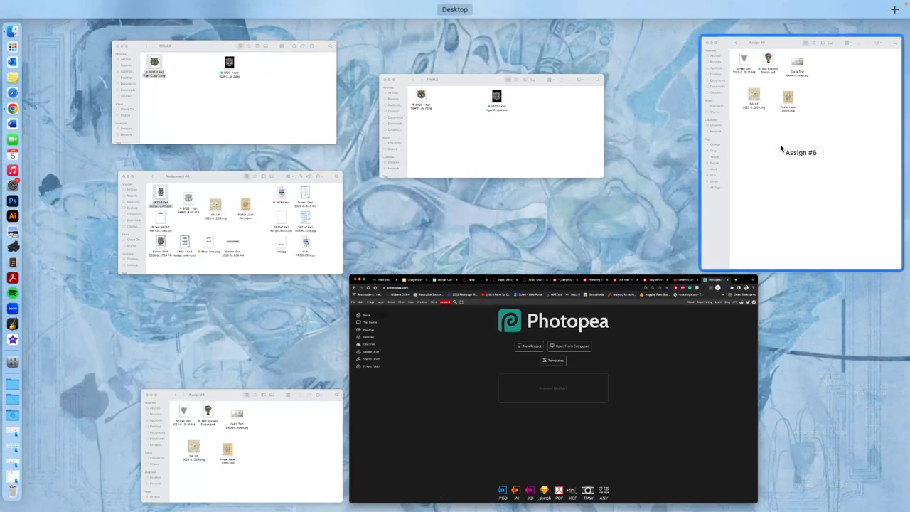
left_click(781, 148)
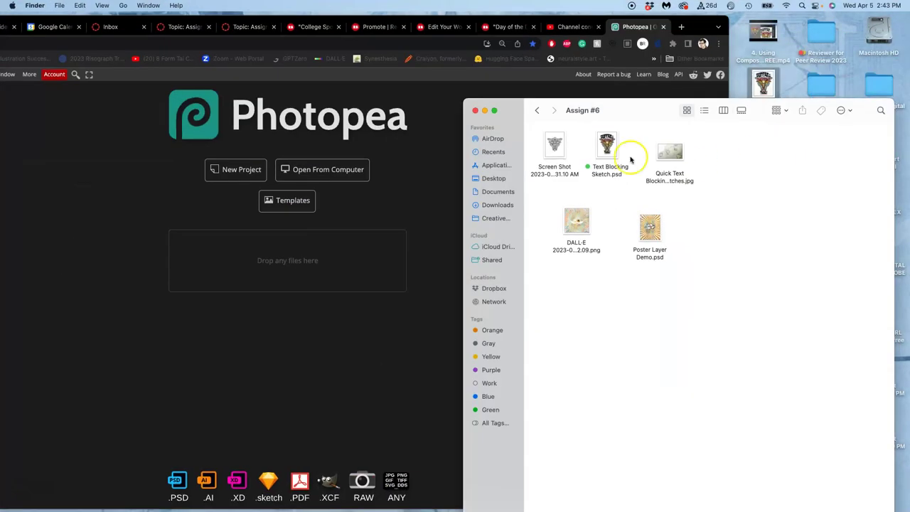
mouse_move(607, 152)
left_mouse_down()
mouse_move(366, 263)
mouse_move(299, 264)
left_mouse_up()
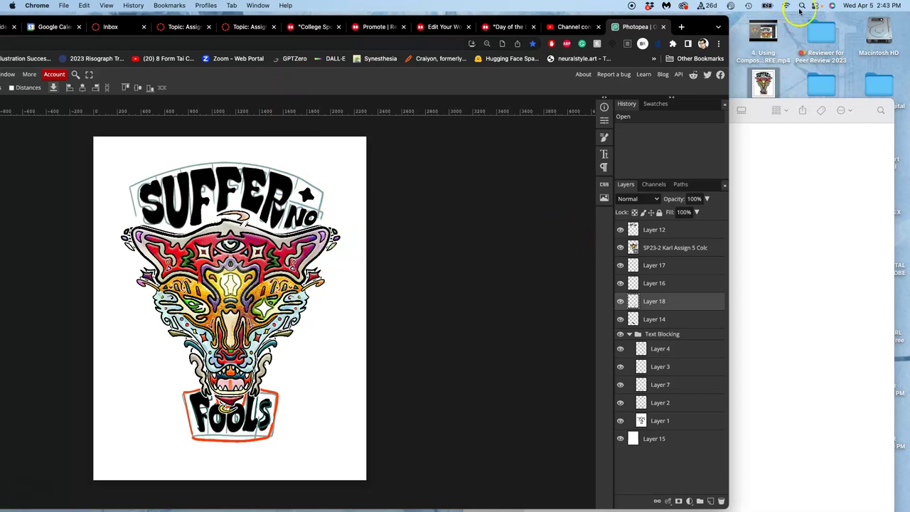
left_click_drag(703, 27, 853, 54)
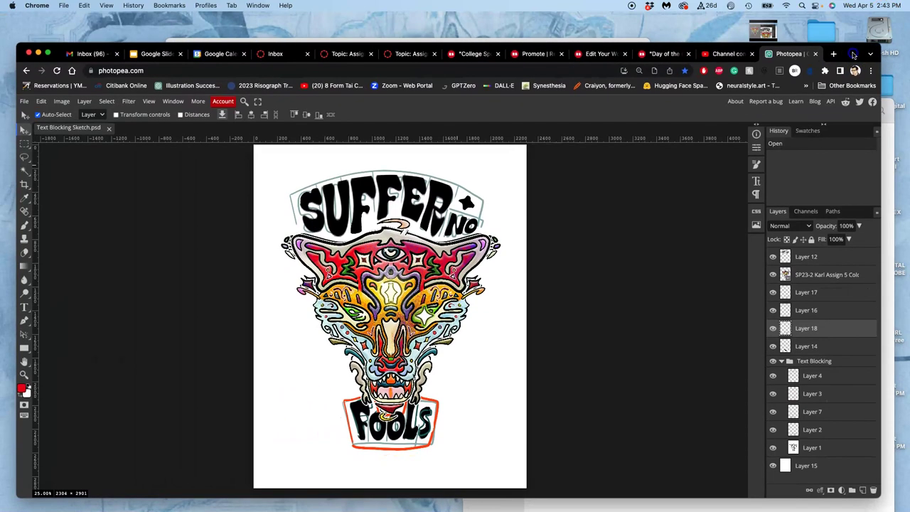
Switch the image size units to inches and resample the document to 350 DPI, keeping the physical dimensions.
left_click(61, 102)
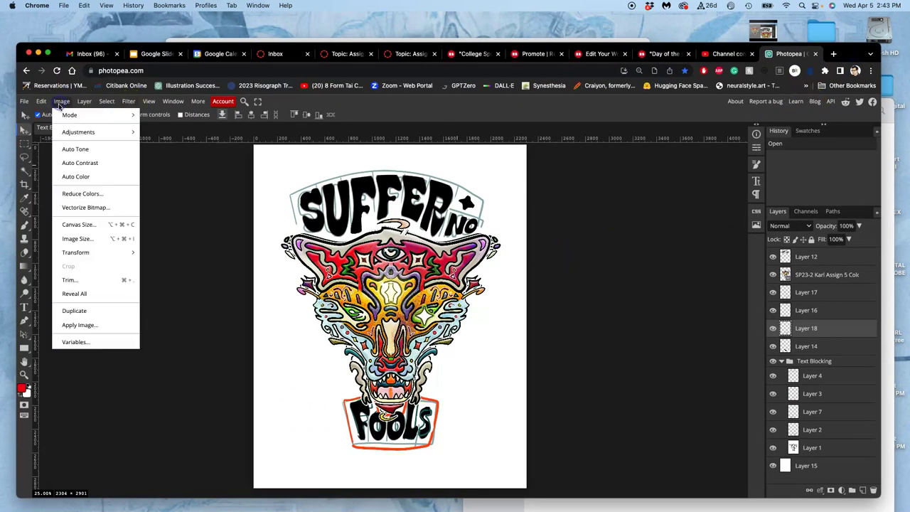
left_click(76, 239)
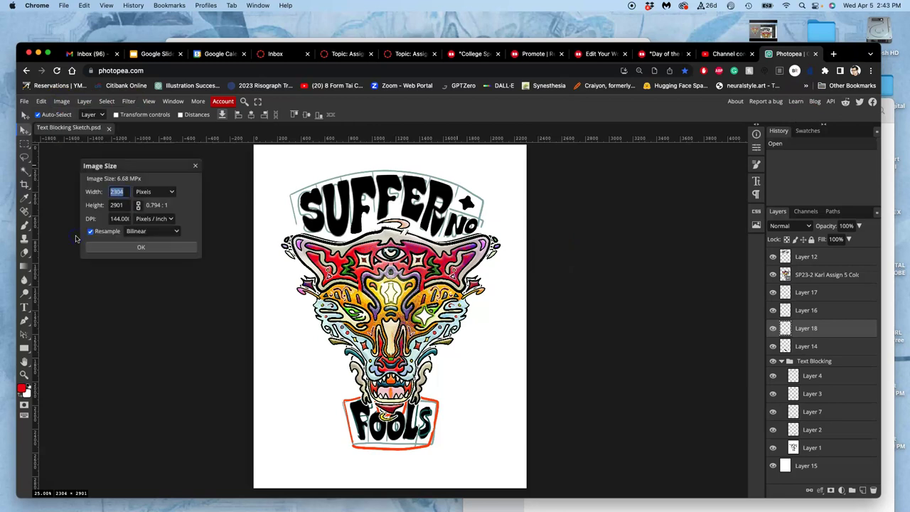
left_click(147, 191)
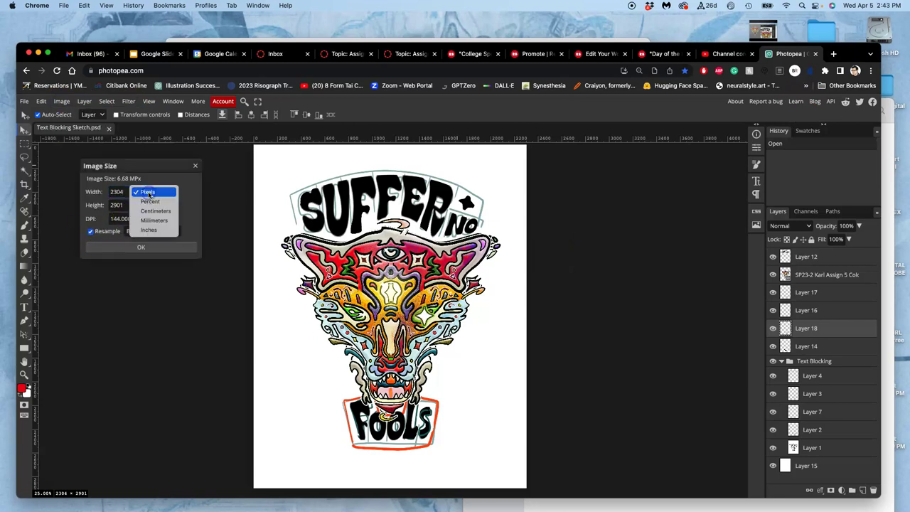
left_click(149, 229)
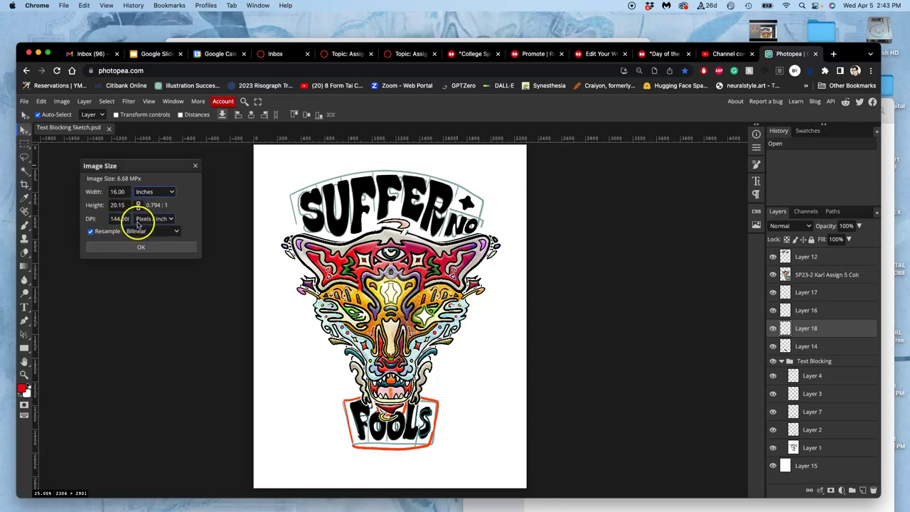
double_click(112, 218)
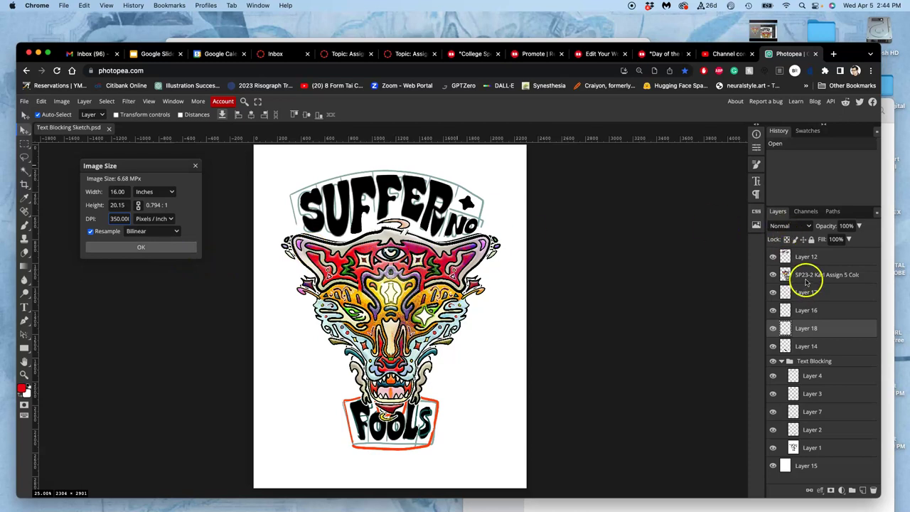
left_click(125, 246)
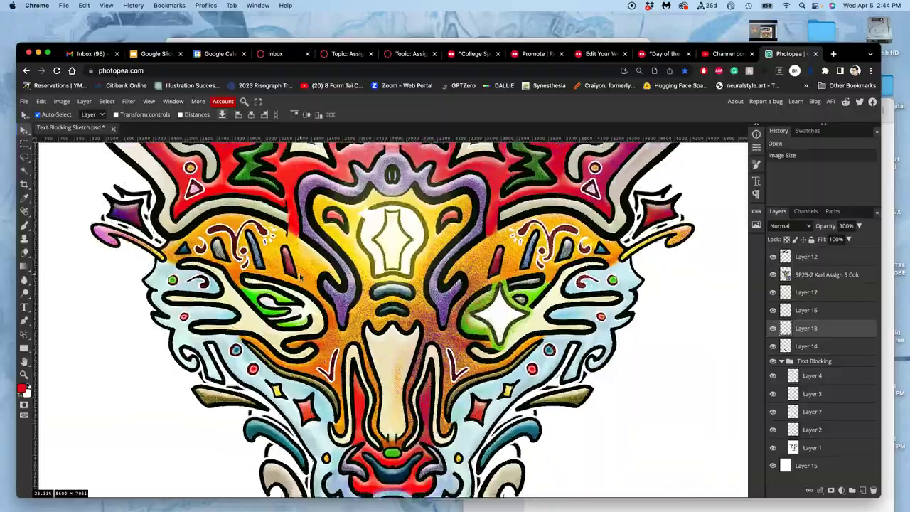
Examine the SUFFER lettering up close and toggle Layer 12's visibility to check what it contains.
scroll(300, 277, "up", 10)
scroll(300, 277, "down", 10)
scroll(300, 277, "up", 6)
scroll(300, 277, "up", 10)
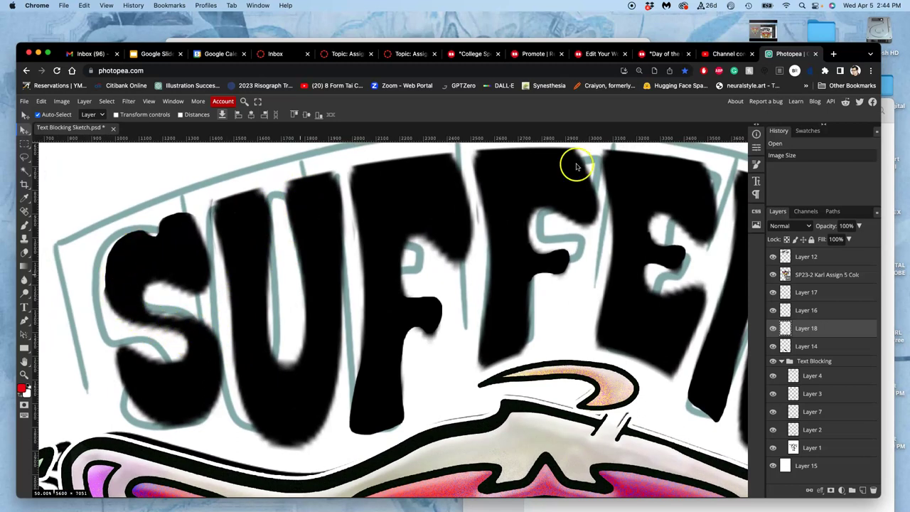
left_click(806, 258)
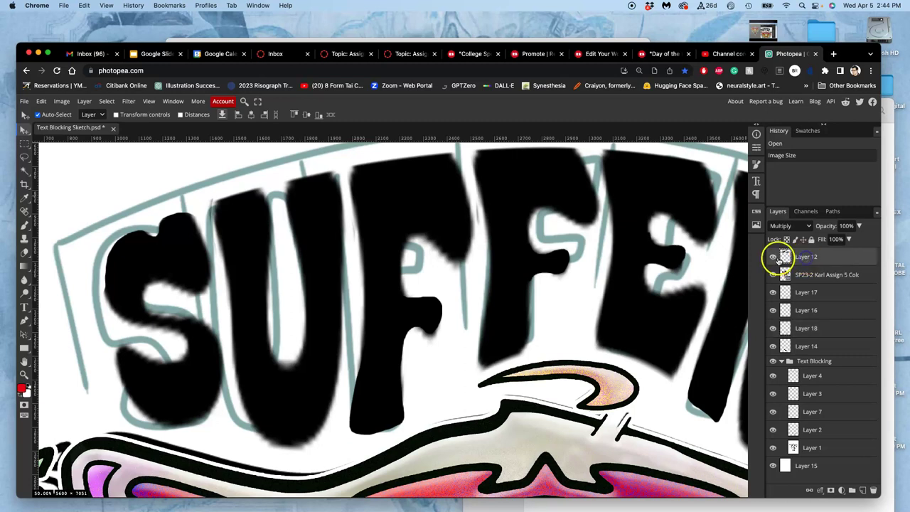
left_click(773, 257)
left_click(773, 257)
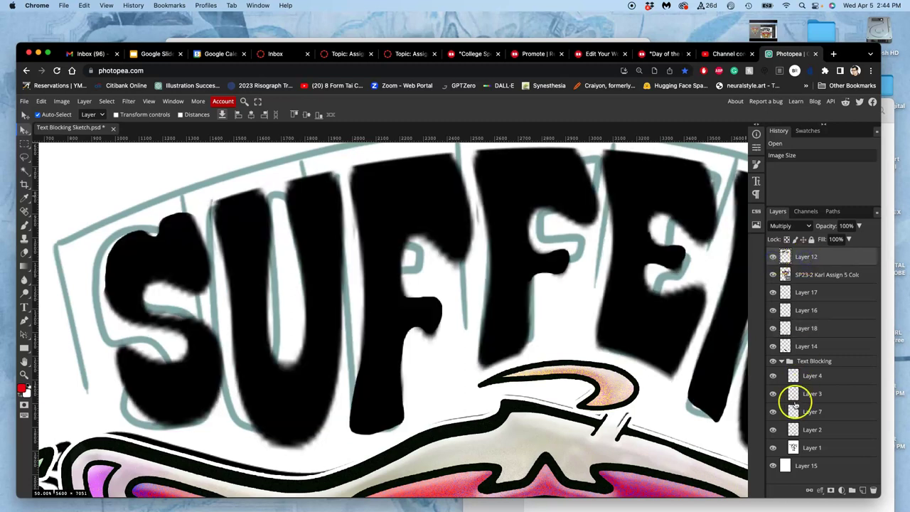
Hide the Text Blocking group and toggle Layers 14, 16, 17 and 18 off and on to identify their contents.
left_click(773, 361)
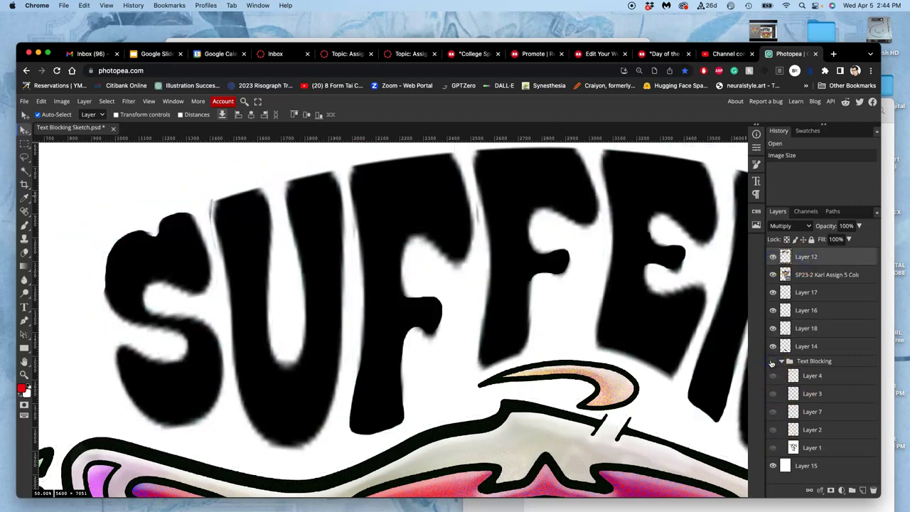
key("super+minus")
key("super+minus")
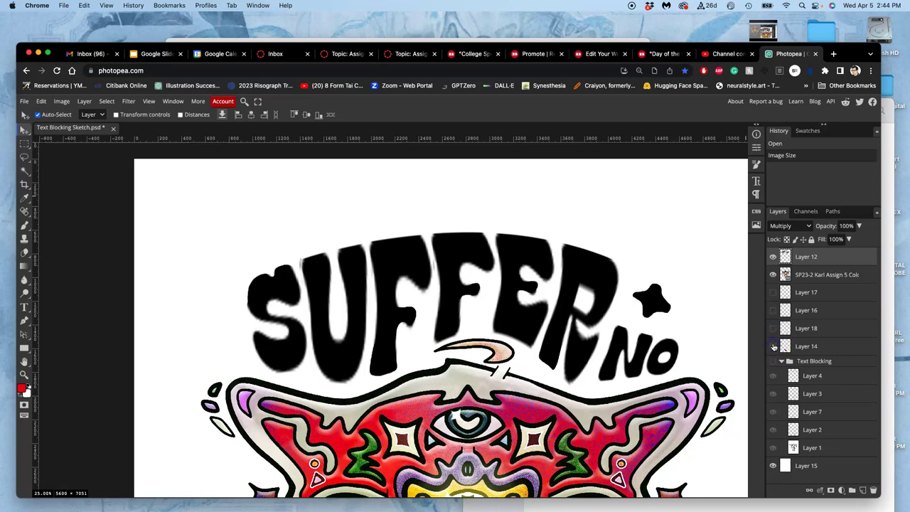
left_click(640, 340)
key("super+minus")
key("super+minus")
key("super+minus")
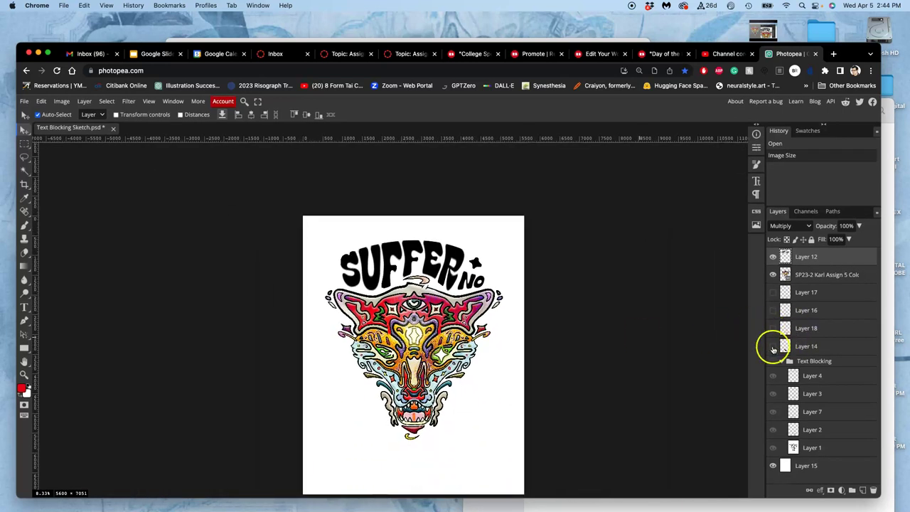
left_click(773, 346)
left_click(773, 328)
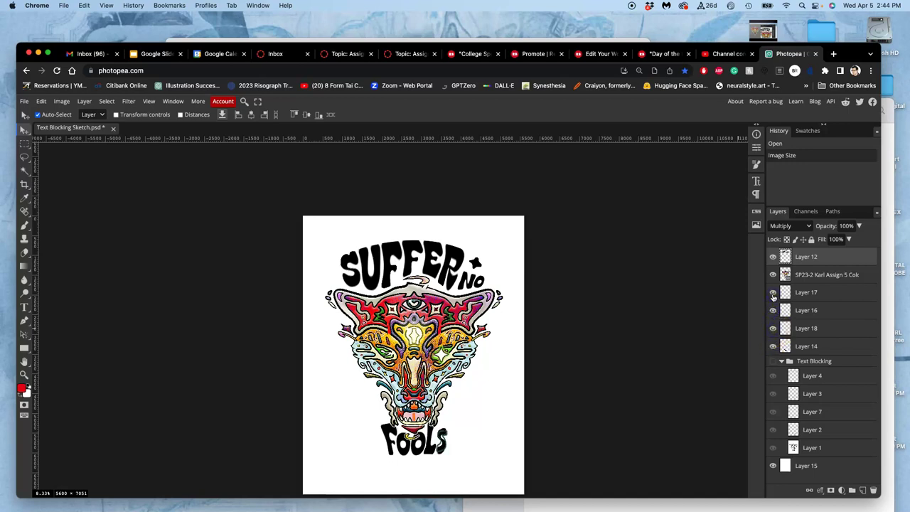
Delete Layer 17 and hide Layer 16 while checking what the remaining lettering layers hold.
left_click(801, 294)
key("Delete")
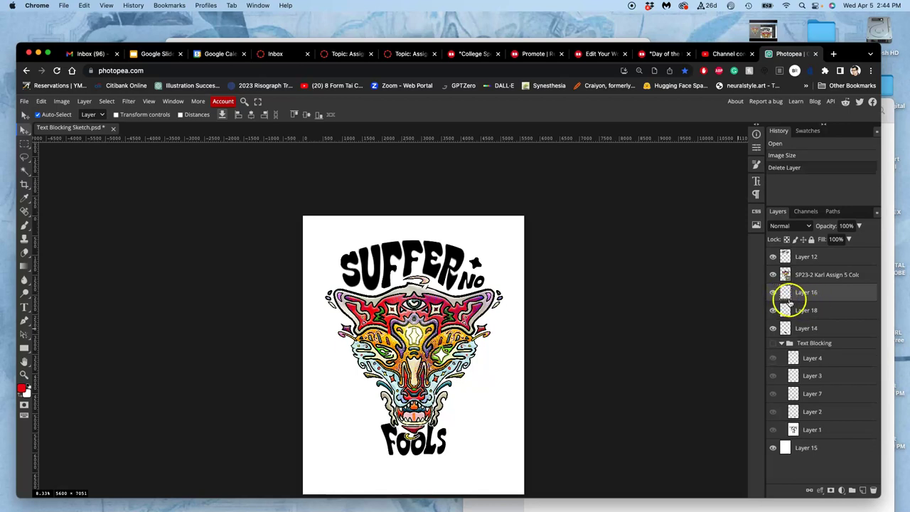
left_click_drag(802, 318, 775, 310)
left_click(773, 311)
left_click(774, 292)
Merge Layer 18 and Layer 14 into one layer holding the FOOLS lettering.
left_click(802, 310)
left_click(801, 328, "shift")
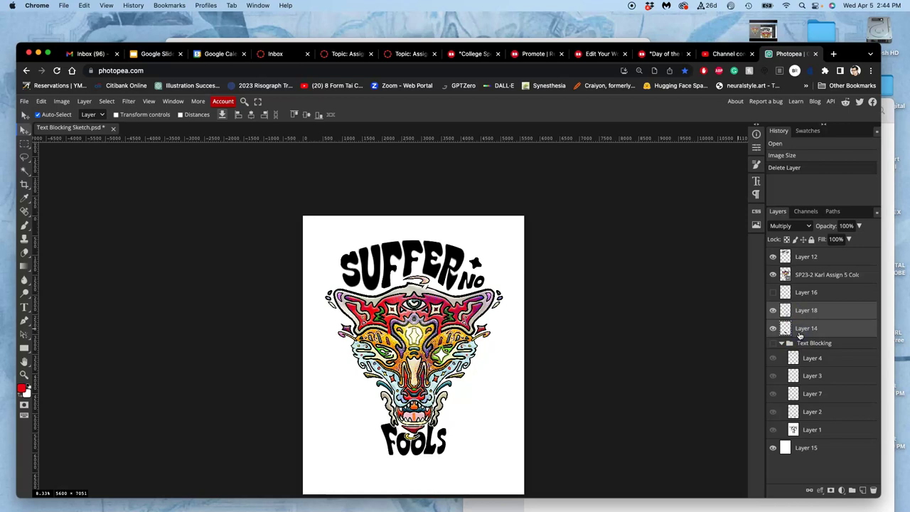
key("super+e")
Compare Layer 16 with the merged FOOLS layer by toggling their visibility, and delete Layer 16.
left_click(773, 293)
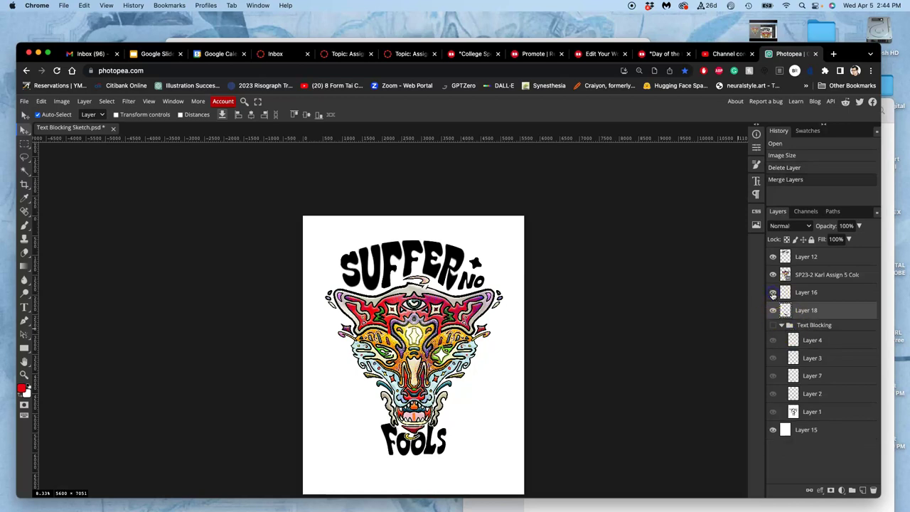
left_click(772, 311)
left_click(772, 310)
left_click(801, 293)
key("Delete")
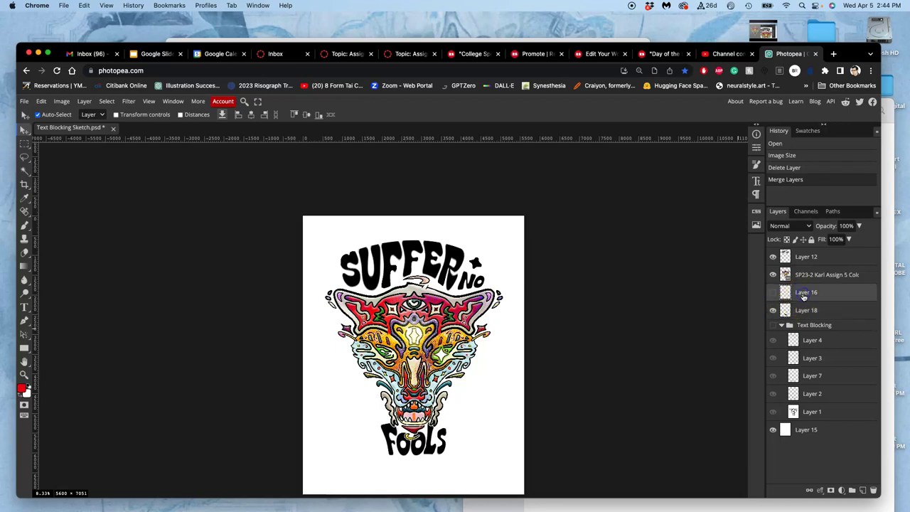
Delete the Text Blocking group together with its sketch layers.
left_click(773, 307)
left_click(773, 308)
left_click(793, 310)
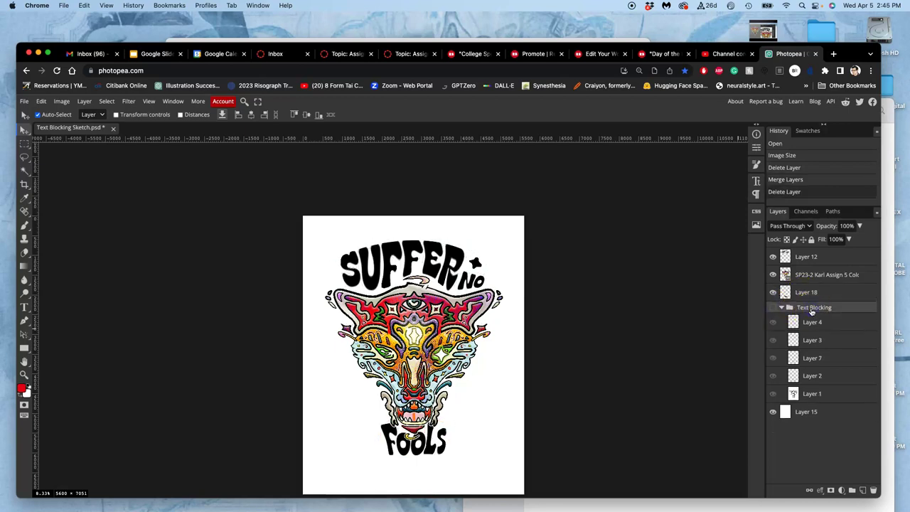
key("Delete")
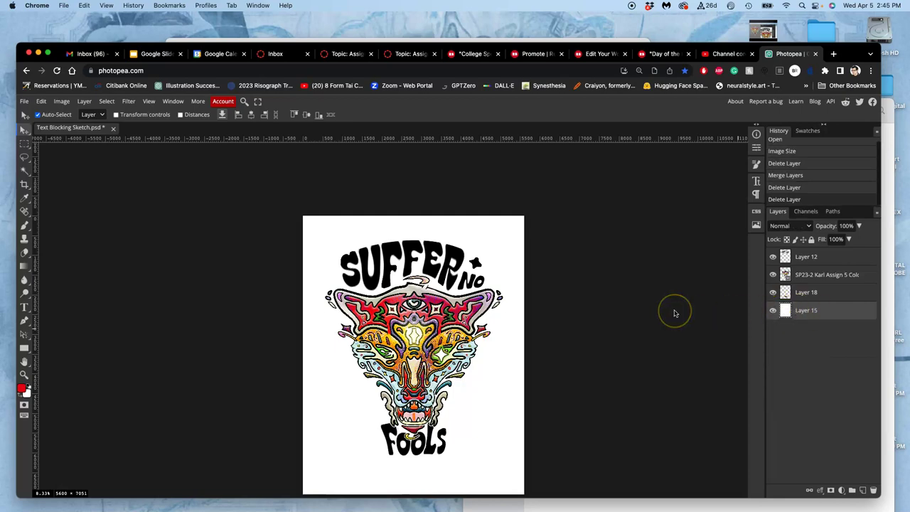
Lower the opacity of Layer 12, the SUFFER NO lettering, to 37%, undoing any accidental move of the layer.
key("super+plus")
key("super+plus")
key("super+plus")
key("super+plus")
key("super+plus")
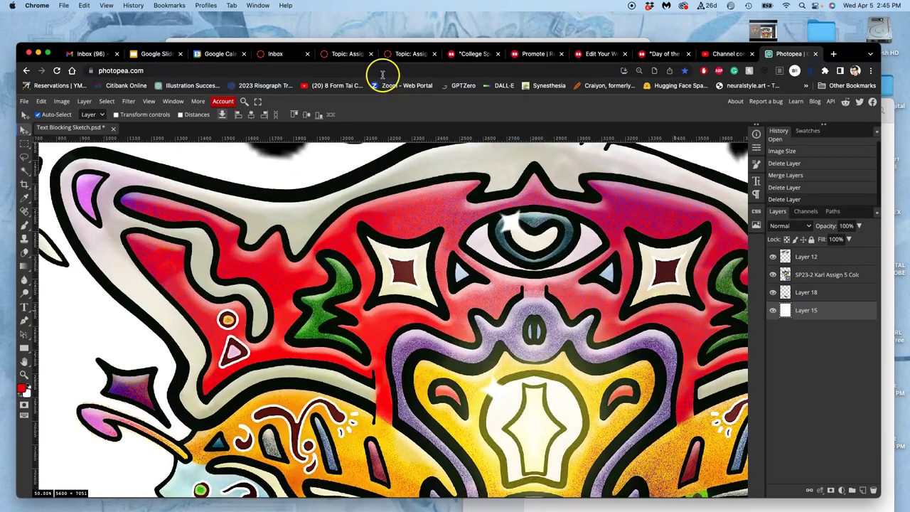
left_click_drag(406, 217, 398, 349)
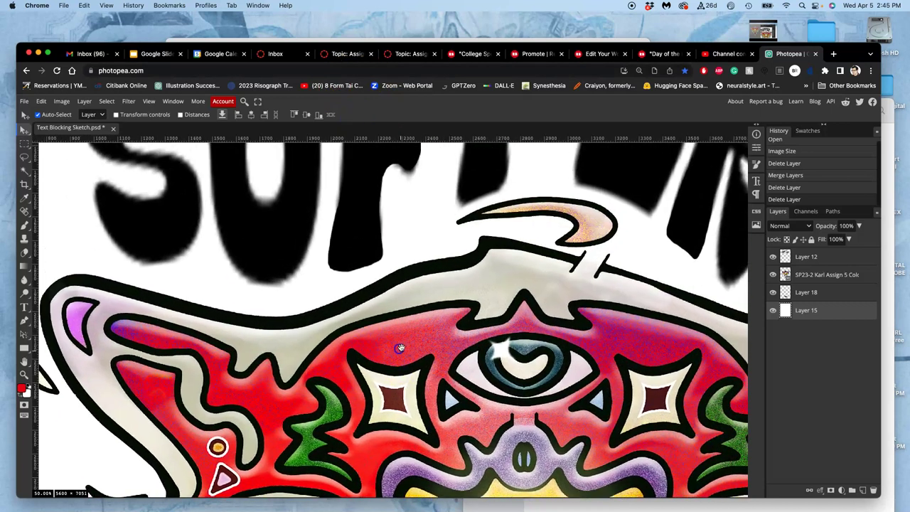
left_click_drag(385, 202, 349, 317)
left_click(813, 260)
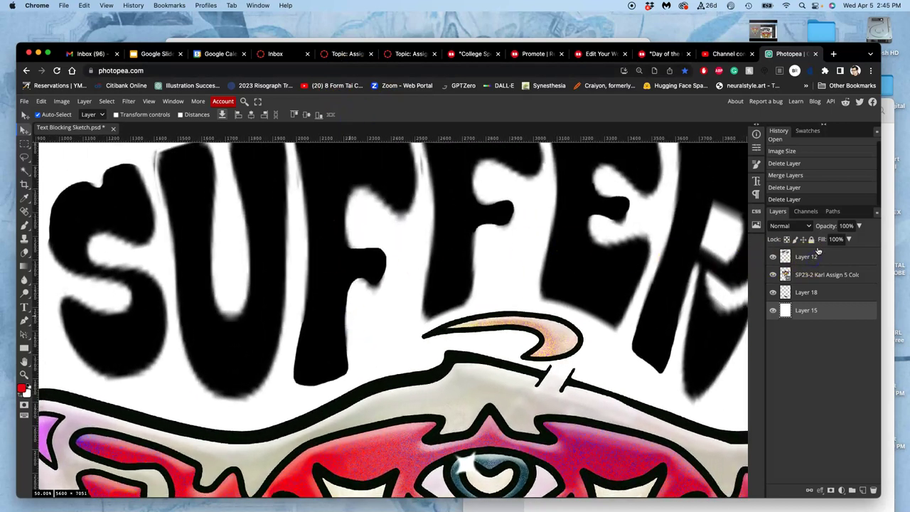
left_click(818, 255)
left_click(859, 225)
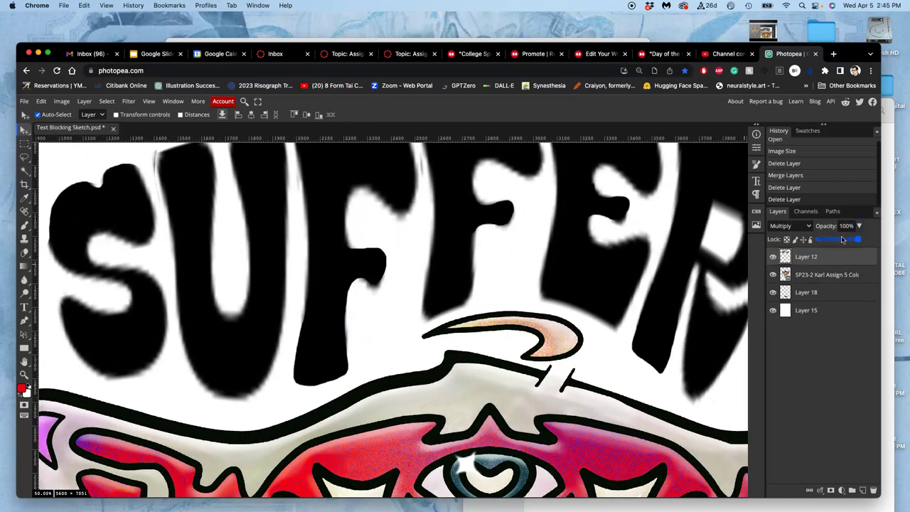
left_click_drag(842, 241, 836, 242)
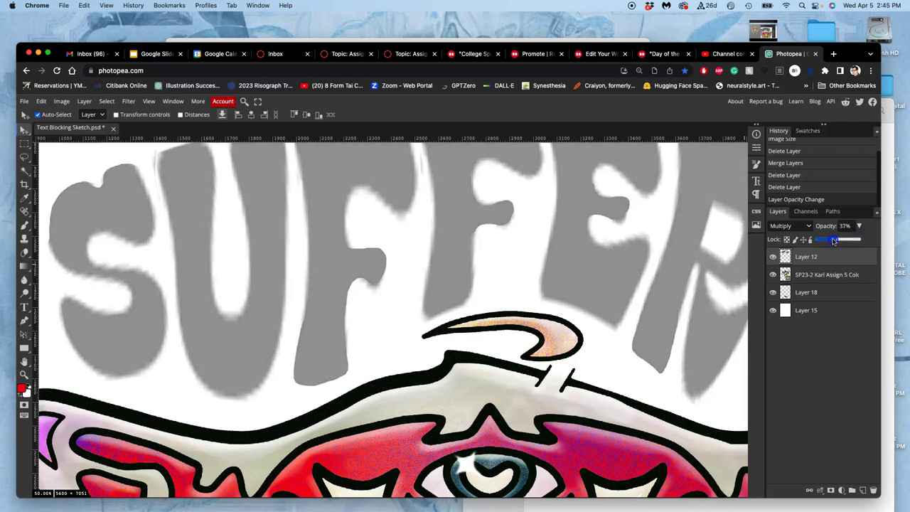
left_click_drag(101, 228, 140, 217)
key("super+z")
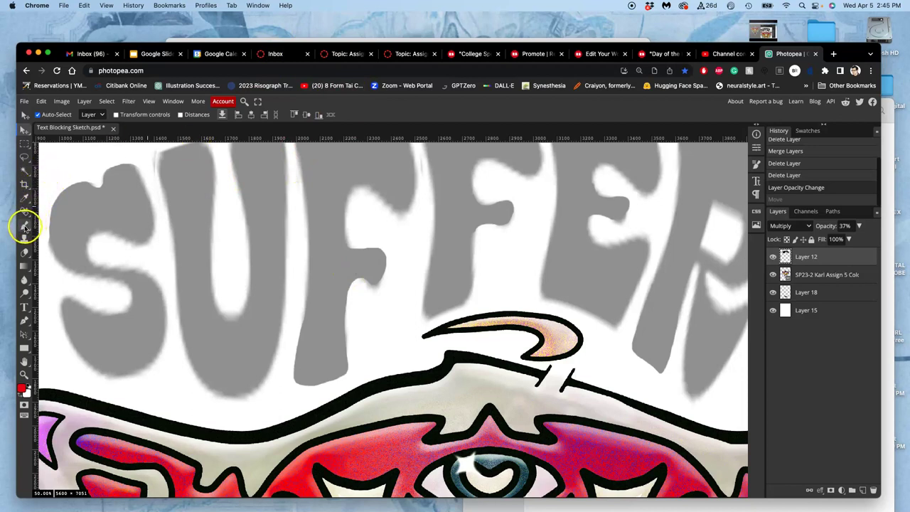
Set up a hard black brush with 100% hardness, pressure-controlled size and 50% smoothing, and test it on the S.
left_click(24, 227)
left_click(28, 387)
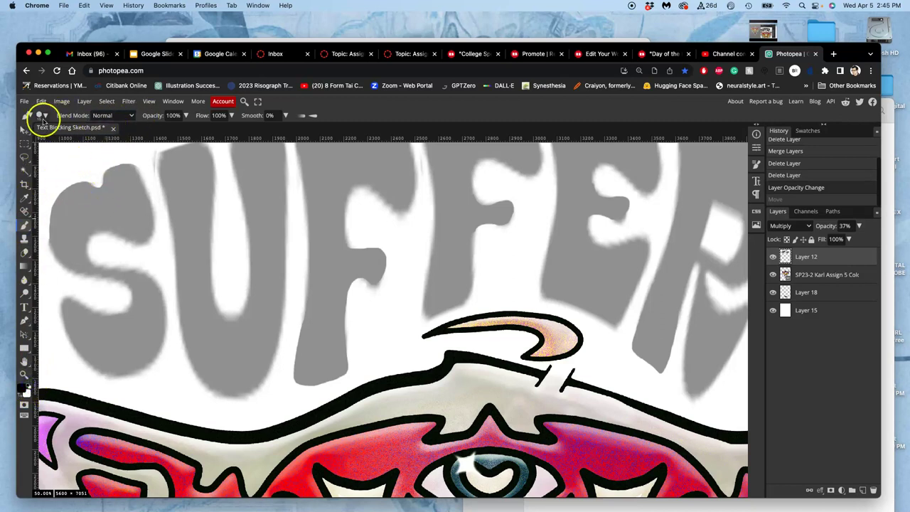
left_click(45, 116)
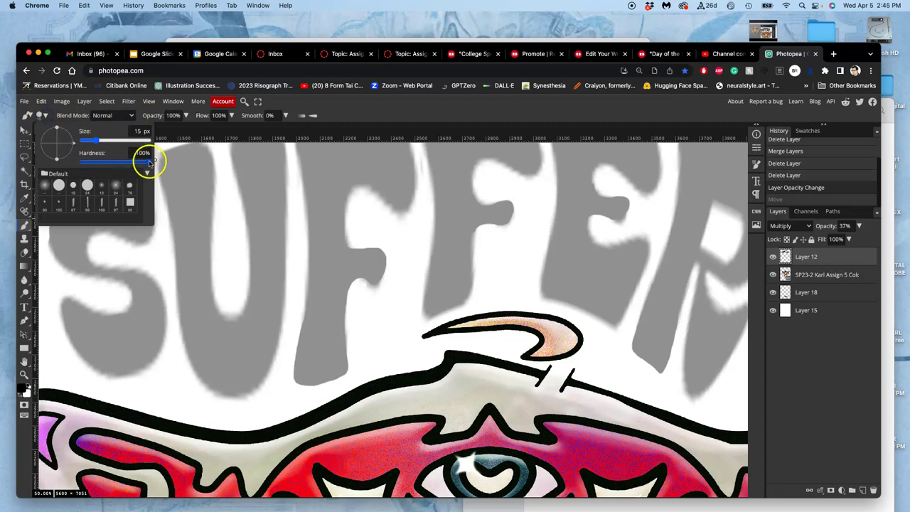
left_click_drag(133, 139, 101, 143)
left_click(313, 115)
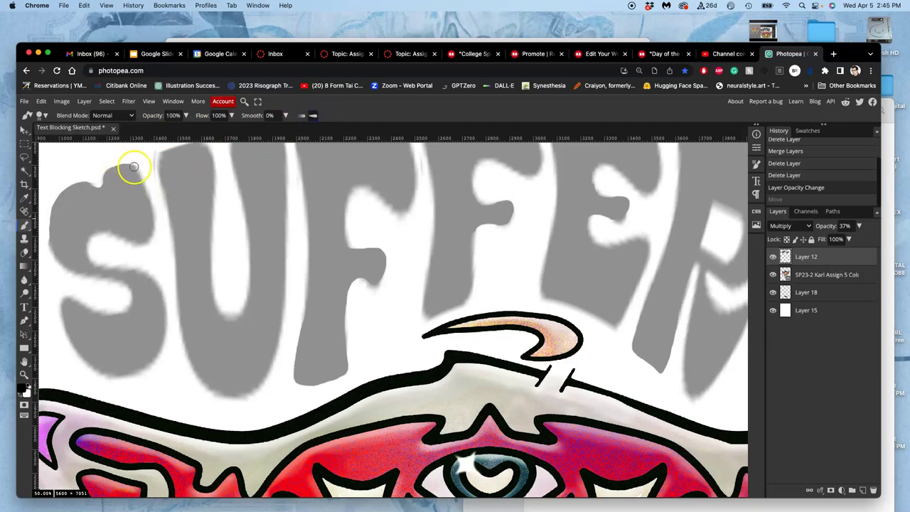
left_click(285, 115)
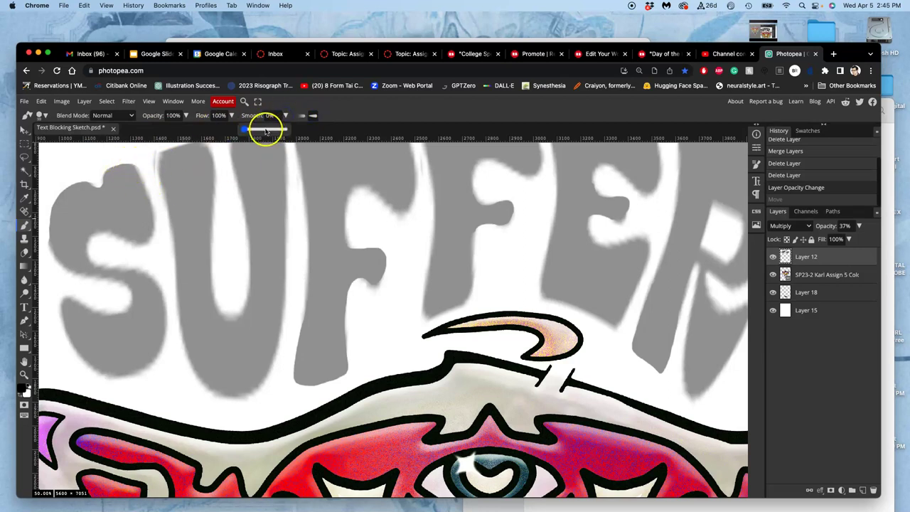
left_click(264, 131)
left_click_drag(128, 161, 135, 170)
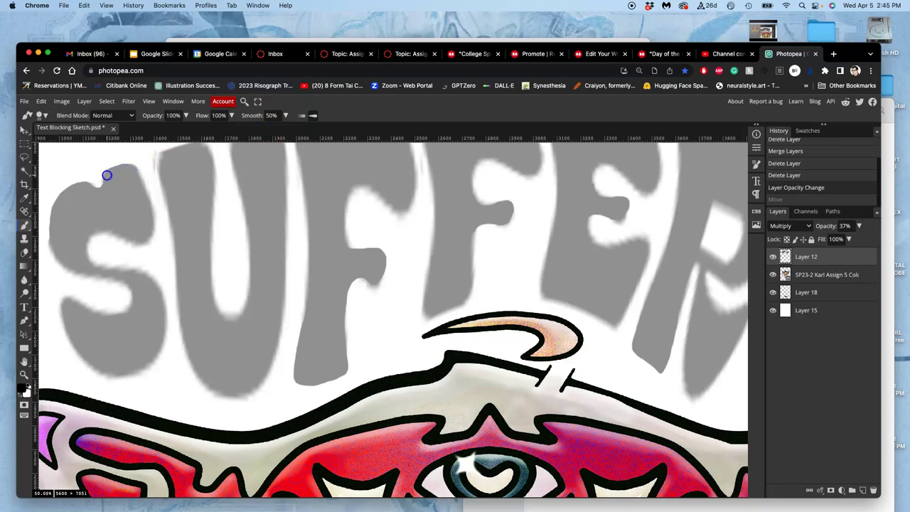
left_click_drag(108, 174, 105, 175)
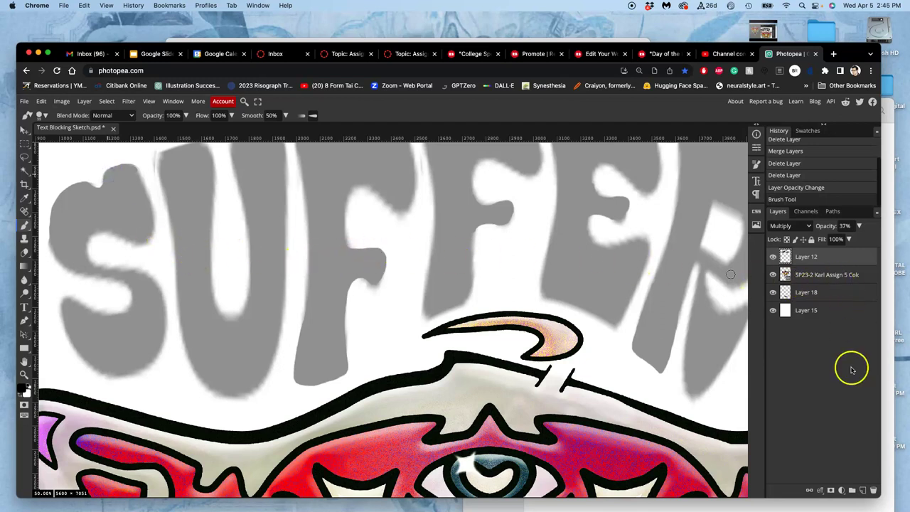
Add a new layer above Layer 12 and lock Layer 12 so the grey sketch is protected.
left_click(862, 491)
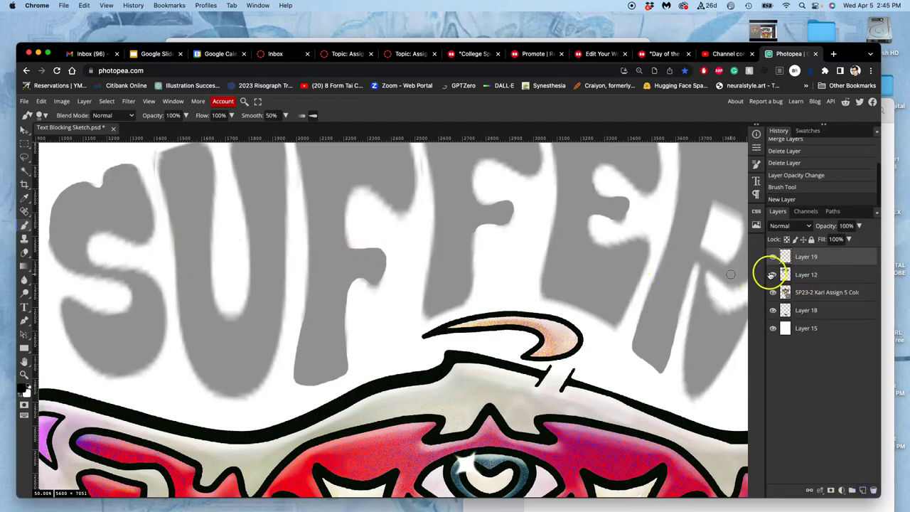
left_click(828, 277)
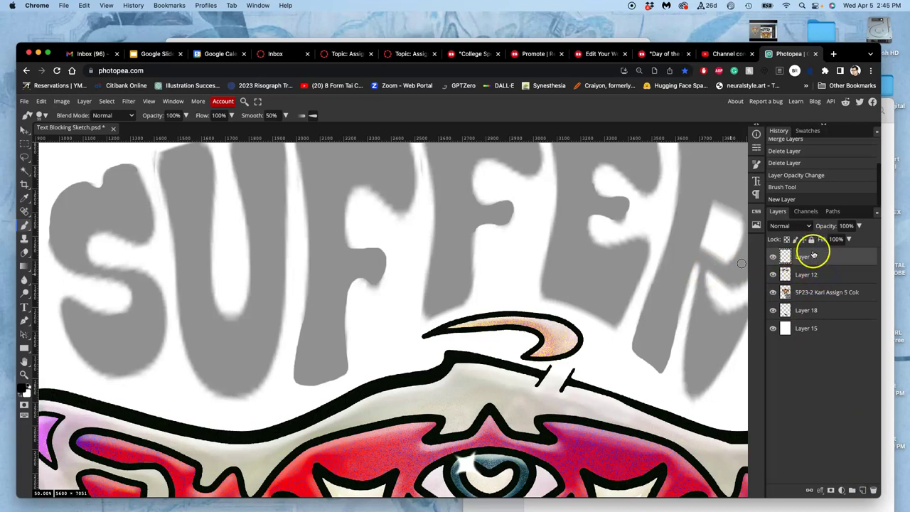
left_click(822, 277)
left_click(831, 272)
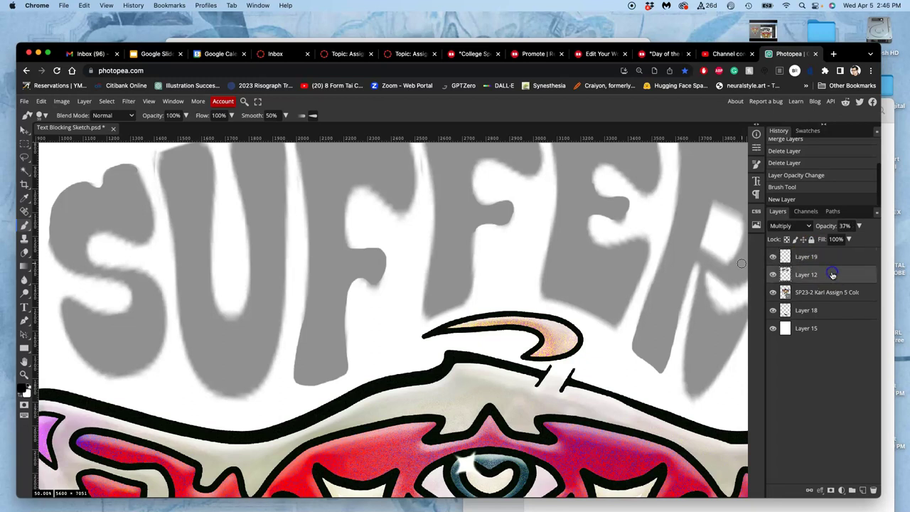
left_click(811, 239)
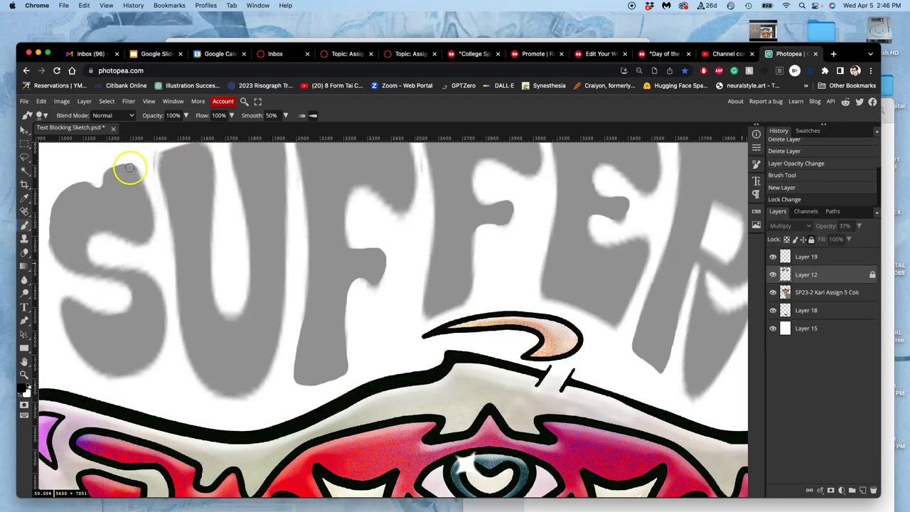
Trace a closed black outline around the letter S of SUFFER on Layer 19.
mouse_move(133, 169)
left_mouse_down()
mouse_move(185, 165)
mouse_move(169, 184)
mouse_move(108, 182)
mouse_move(112, 164)
mouse_move(134, 169)
left_mouse_up()
left_click(860, 255)
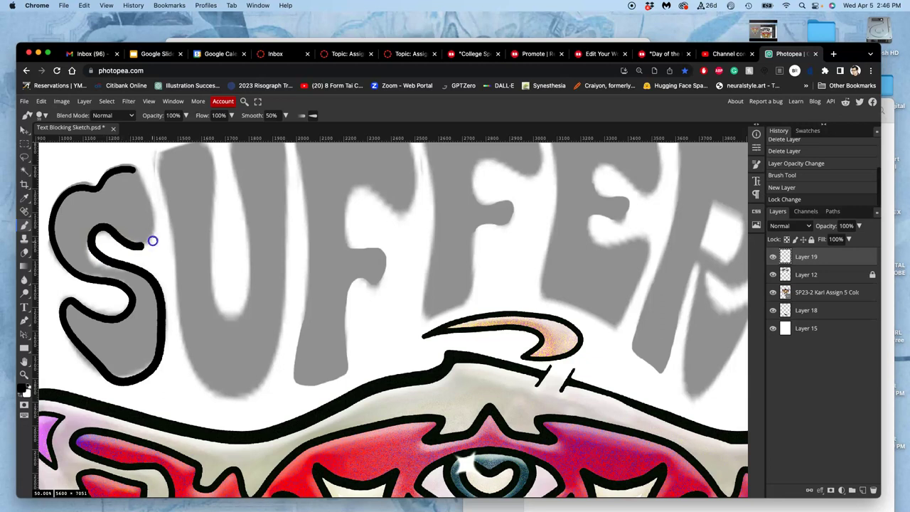
left_click(129, 162)
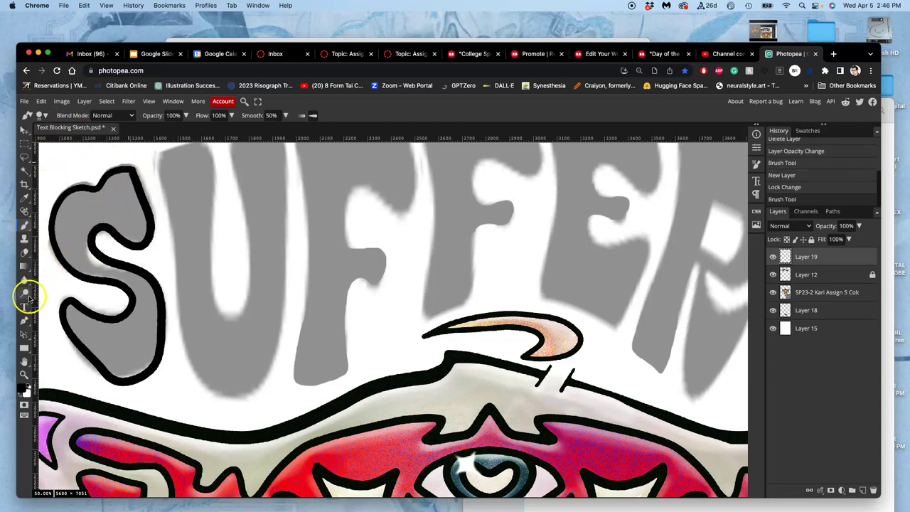
Fill the inside of the S outline with black using the Paint Bucket.
left_click(25, 268)
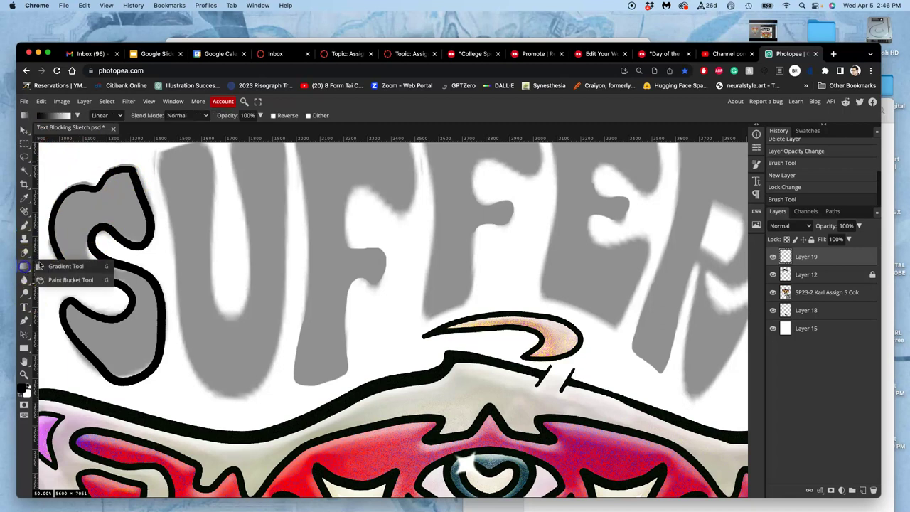
left_click(54, 282)
left_click(90, 216)
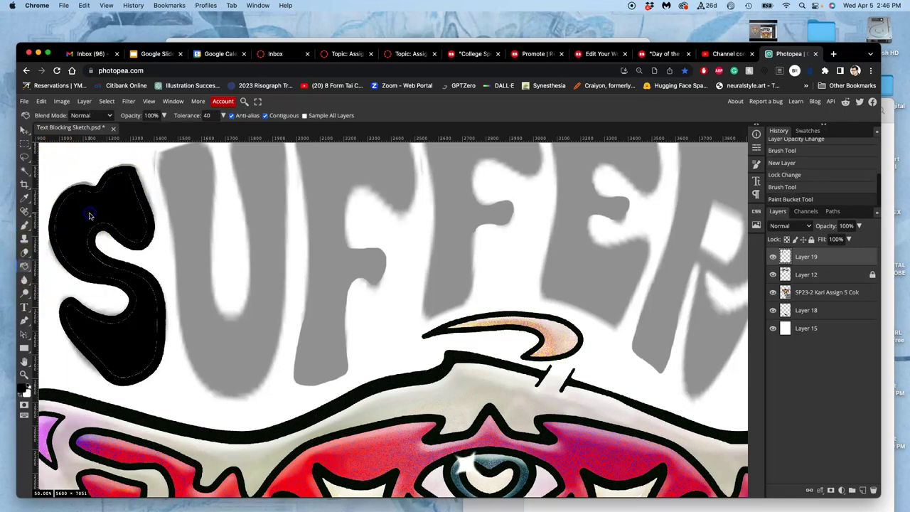
Try a second Paint Bucket fill on the S, examine its edge up close, and undo the fill.
left_click(135, 199)
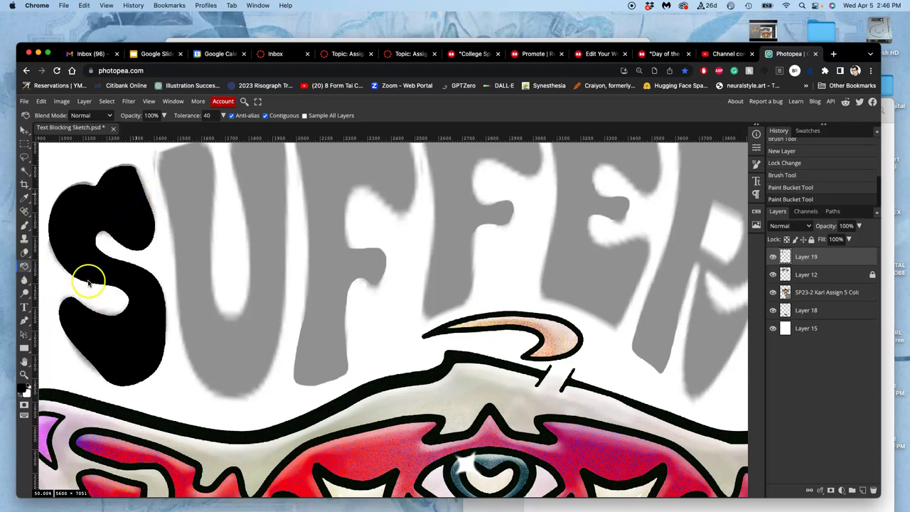
key("ctrl+z")
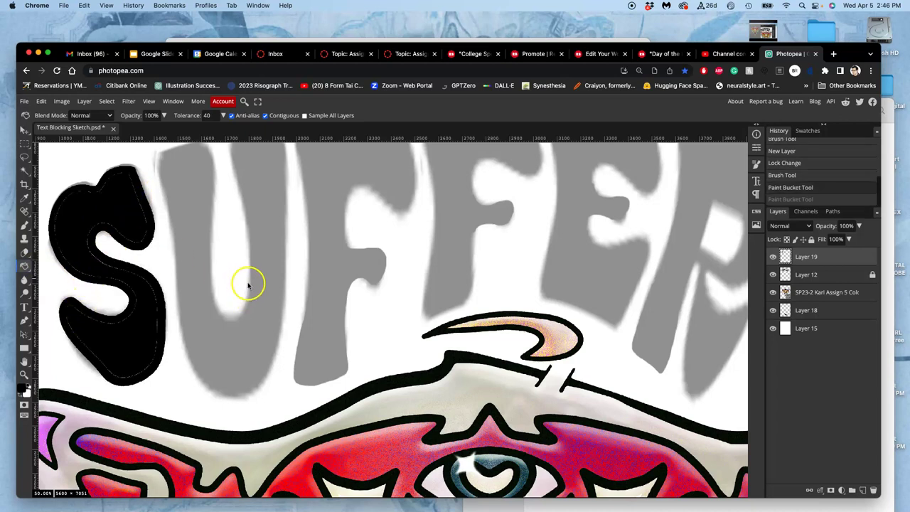
scroll(247, 275, "up", 1)
key("super+plus")
key("super+plus")
key("super+plus")
left_click_drag(163, 279, 550, 238)
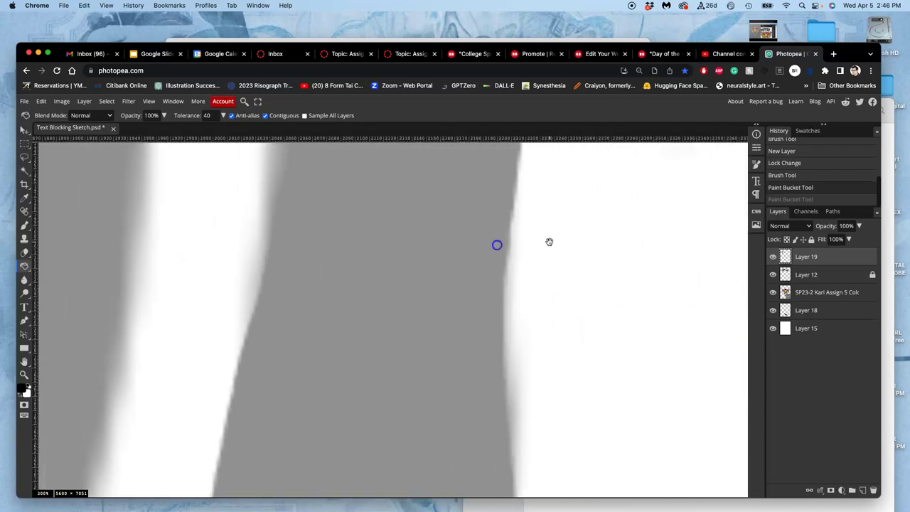
mouse_move(242, 269)
left_mouse_down()
mouse_move(585, 184)
mouse_move(685, 118)
mouse_move(560, 236)
mouse_move(507, 255)
left_mouse_up()
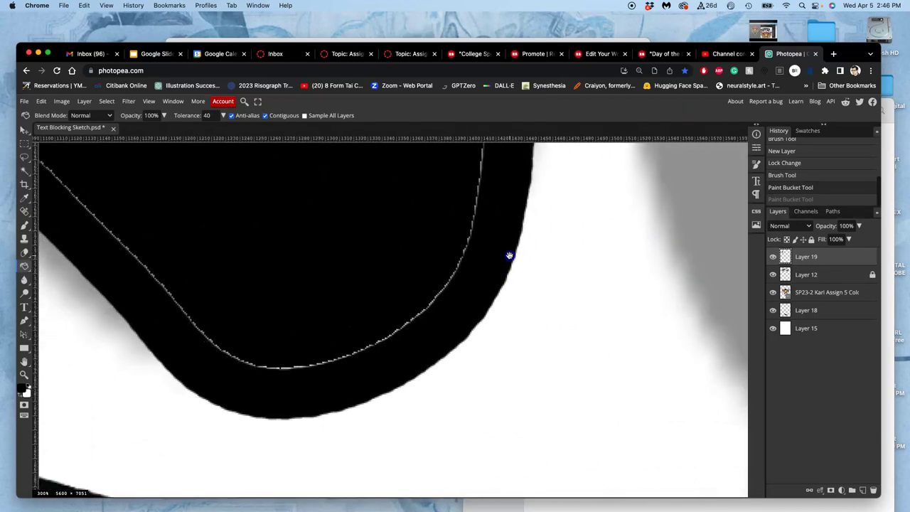
left_click(75, 202)
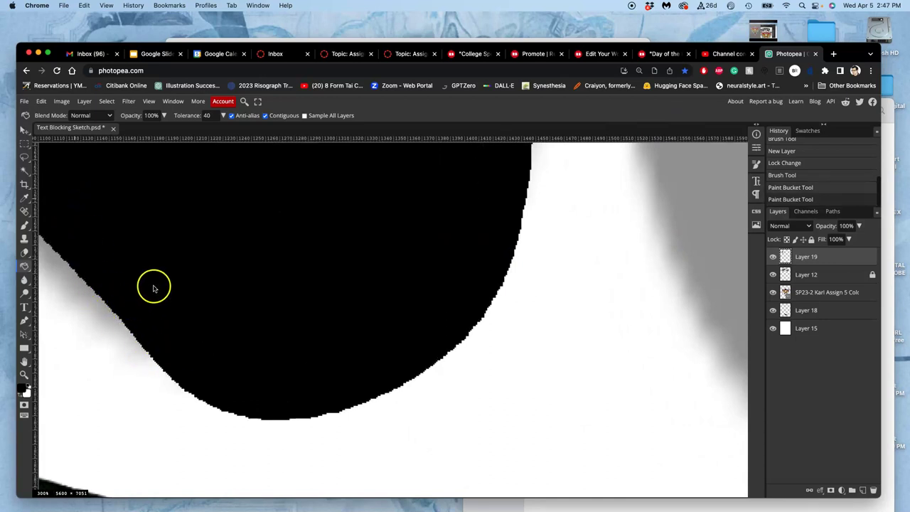
key("super+z")
Brush black over the thin seam between fill and outline around the lower curve of the S.
left_click(24, 224)
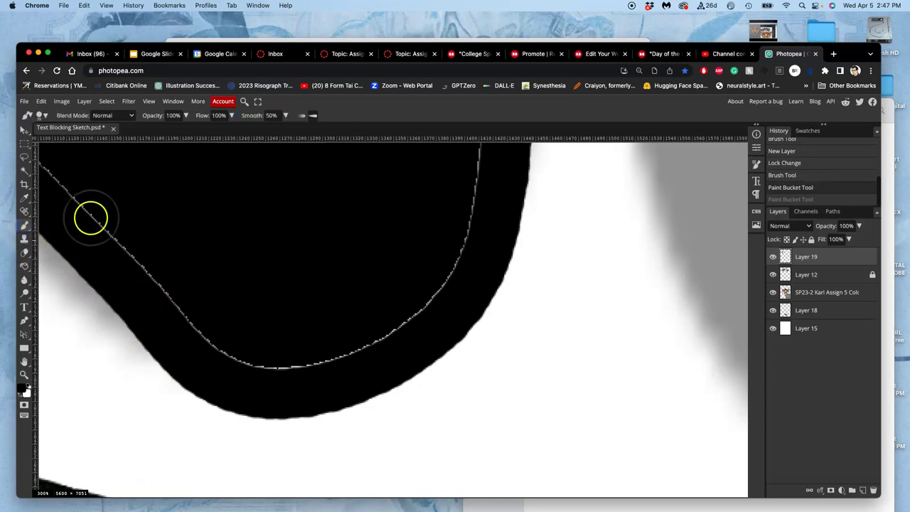
mouse_move(89, 219)
left_mouse_down()
mouse_move(245, 358)
mouse_move(302, 356)
mouse_move(391, 321)
mouse_move(437, 287)
mouse_move(473, 197)
left_mouse_up()
left_click_drag(433, 234, 370, 418)
left_click_drag(418, 187, 417, 379)
scroll(425, 311, "down", 5)
scroll(424, 311, "down", 2)
scroll(377, 258, "up", 1)
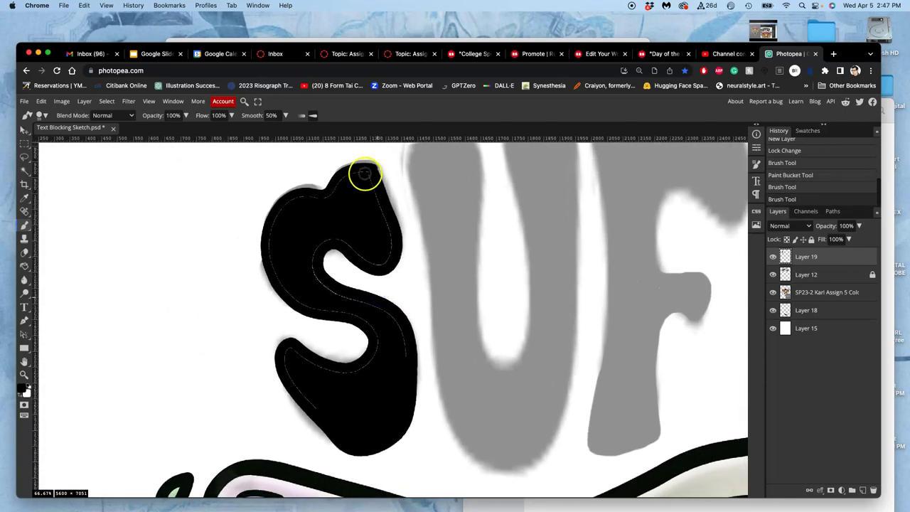
Brush over the seam along the upper part of the S, undoing the misplaced stroke through its middle.
left_click_drag(366, 174, 367, 180)
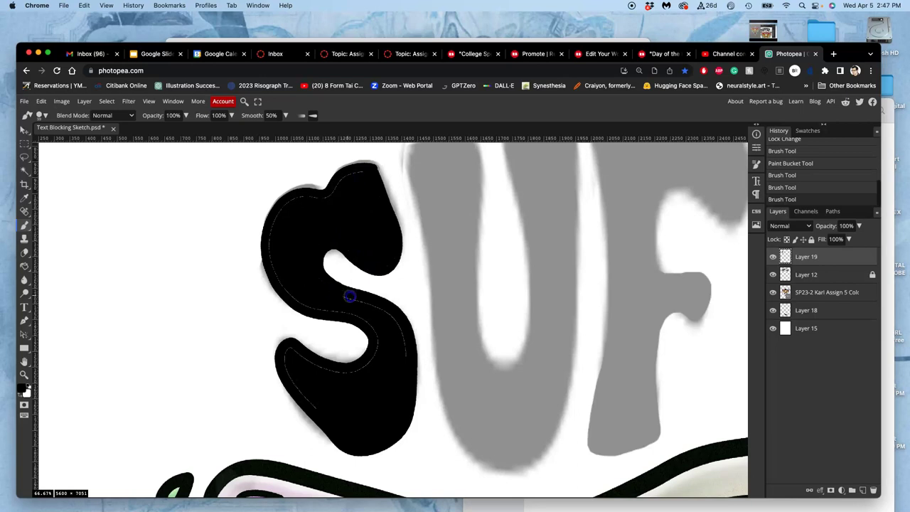
mouse_move(368, 303)
left_mouse_down()
mouse_move(306, 261)
mouse_move(314, 272)
left_mouse_up()
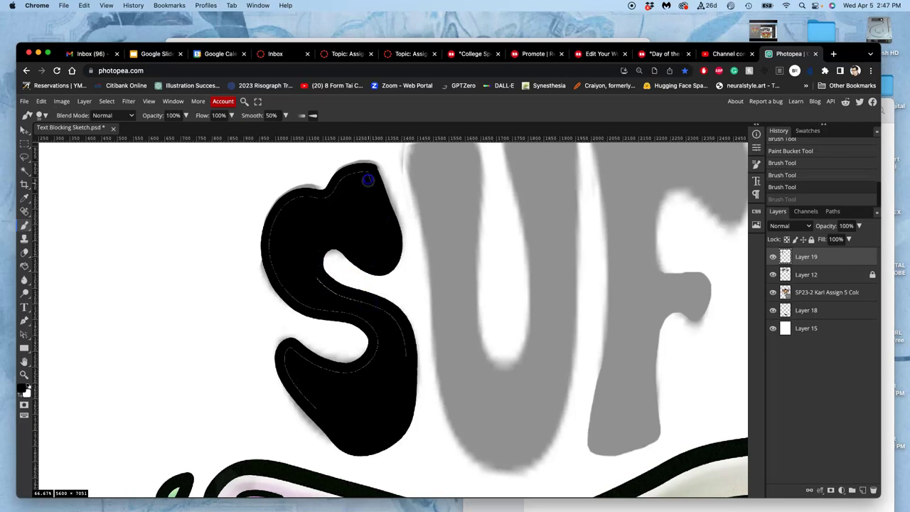
left_click_drag(366, 169, 369, 171)
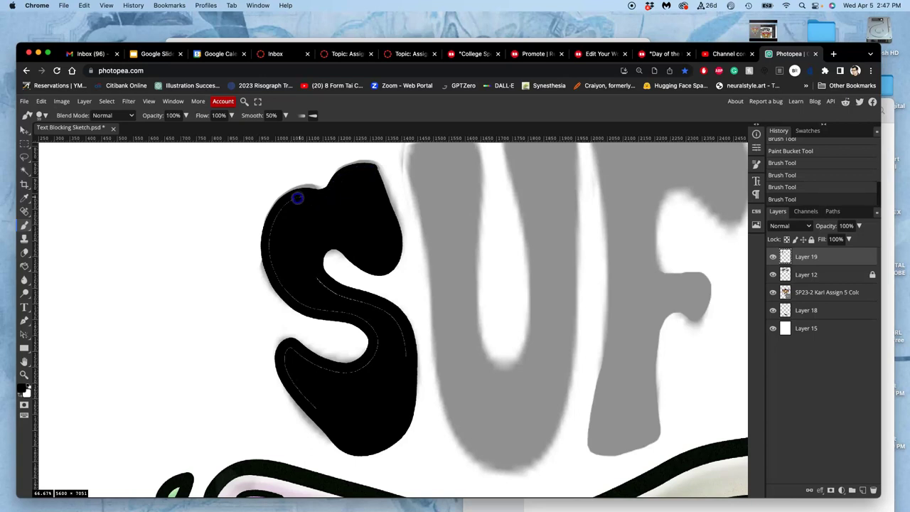
left_click(277, 243)
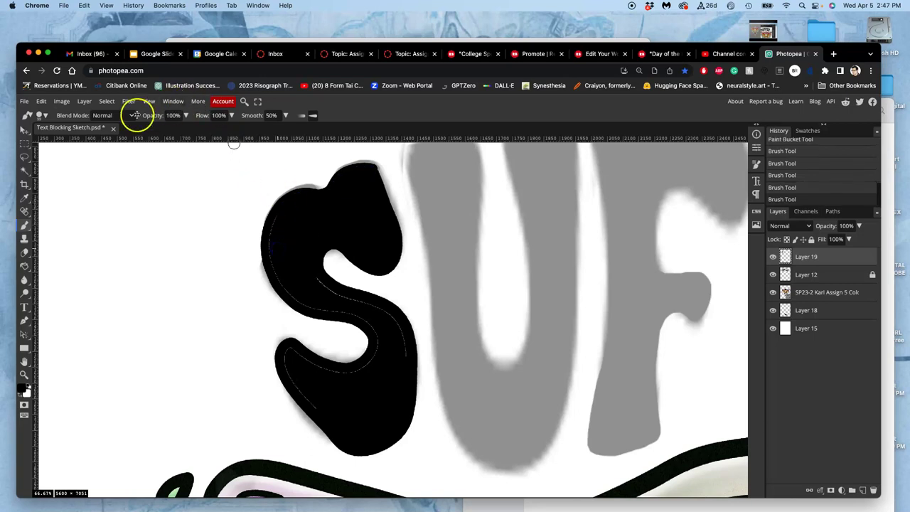
Enlarge the brush to 39 px and cover the seam along the left side and lower inner curve of the S.
left_click(47, 116)
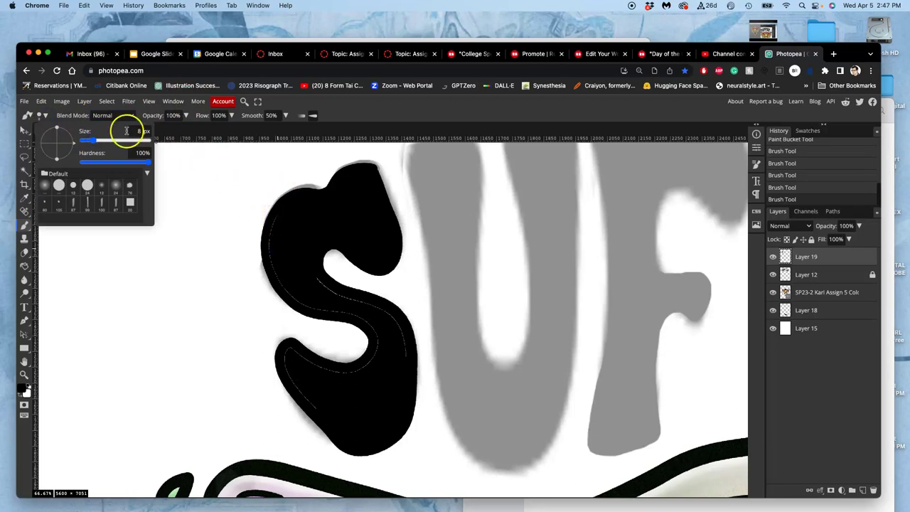
left_click_drag(92, 140, 106, 140)
left_click_drag(250, 202, 275, 218)
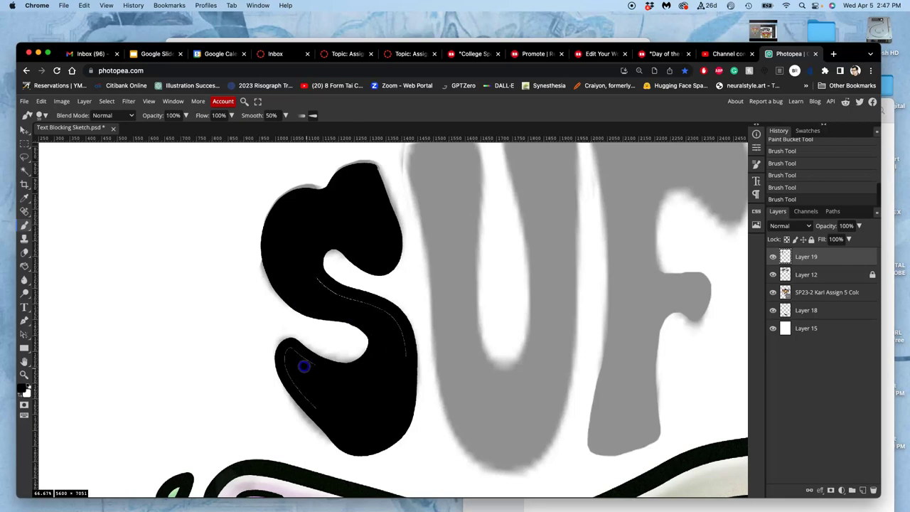
left_click_drag(288, 351, 293, 347)
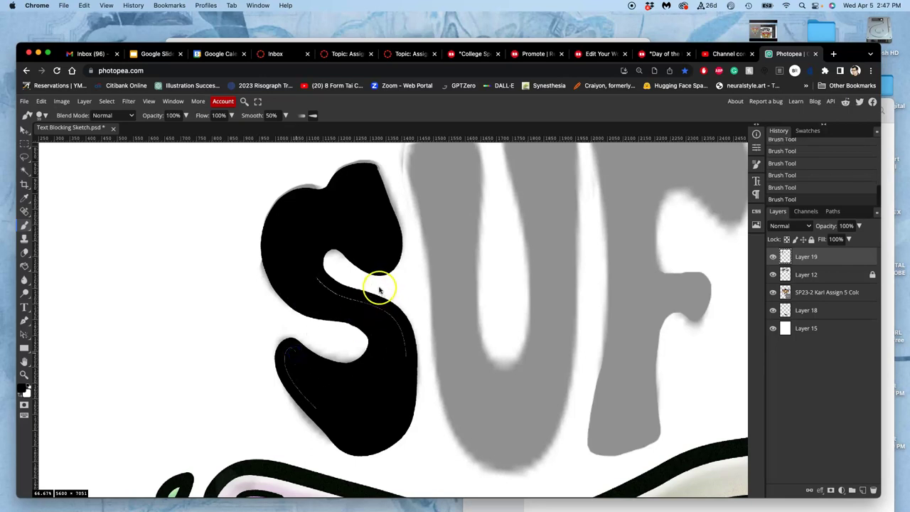
Examine the filled S up close and against the whole SUFFER NO lettering and artwork.
scroll(376, 284, "up", 5)
mouse_move(186, 224)
left_mouse_down()
mouse_move(316, 265)
mouse_move(379, 298)
mouse_move(415, 342)
mouse_move(446, 424)
left_mouse_up()
scroll(411, 314, "down", 6)
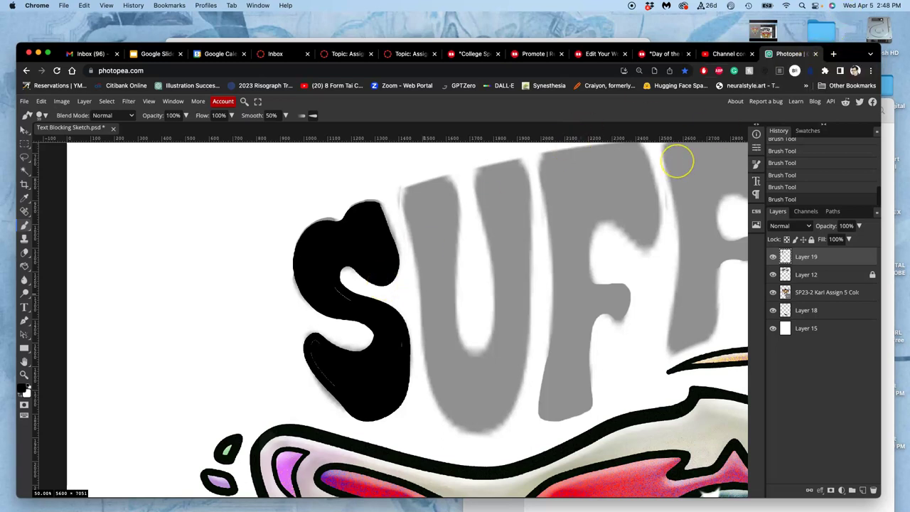
scroll(679, 157, "down", 3)
scroll(534, 219, "right", 5)
scroll(533, 220, "down", 3)
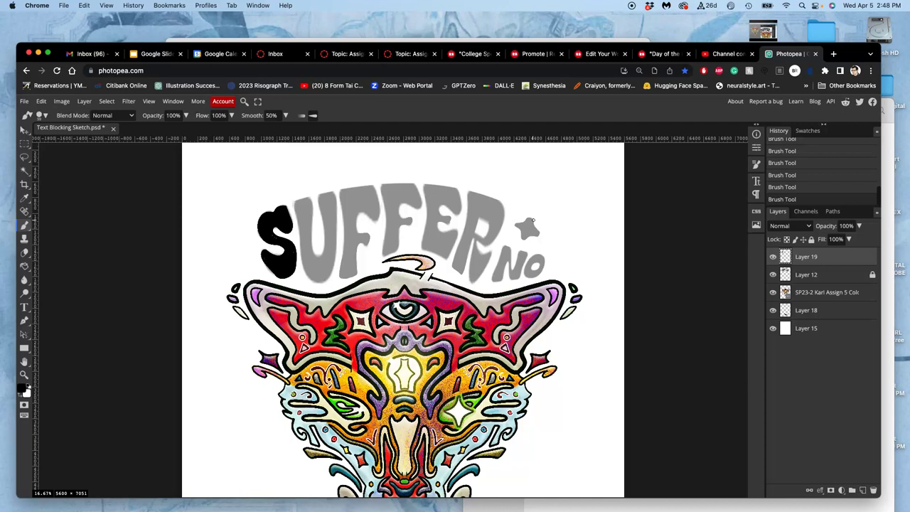
scroll(533, 219, "right", 2)
scroll(534, 220, "down", 1)
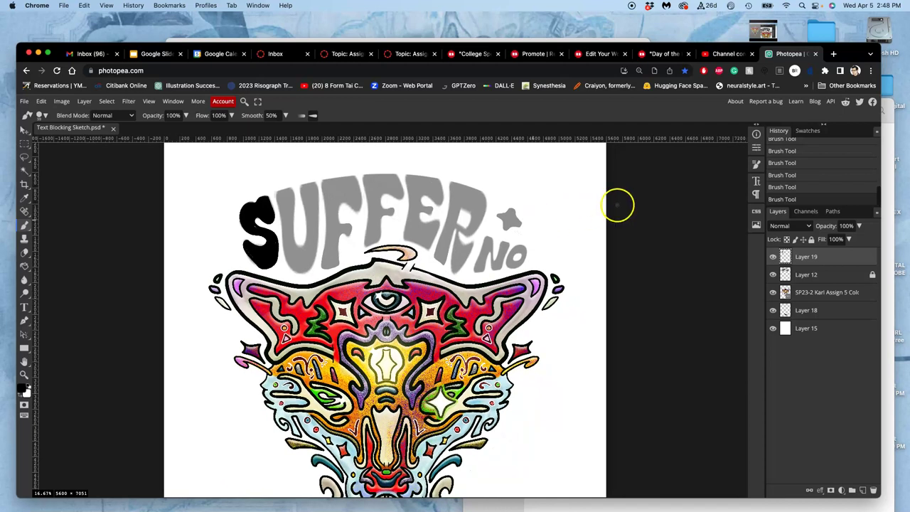
Save the changes to Text Blocking Sketch.psd, allowing the site to edit the file, and enlarge the page interface.
key("super+s")
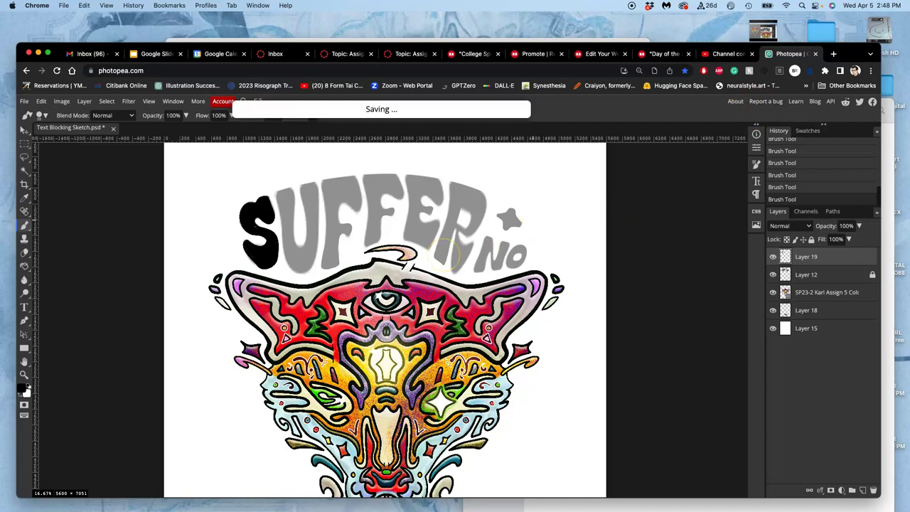
key("super+equal")
key("super+equal")
key("super+equal")
key("super+equal")
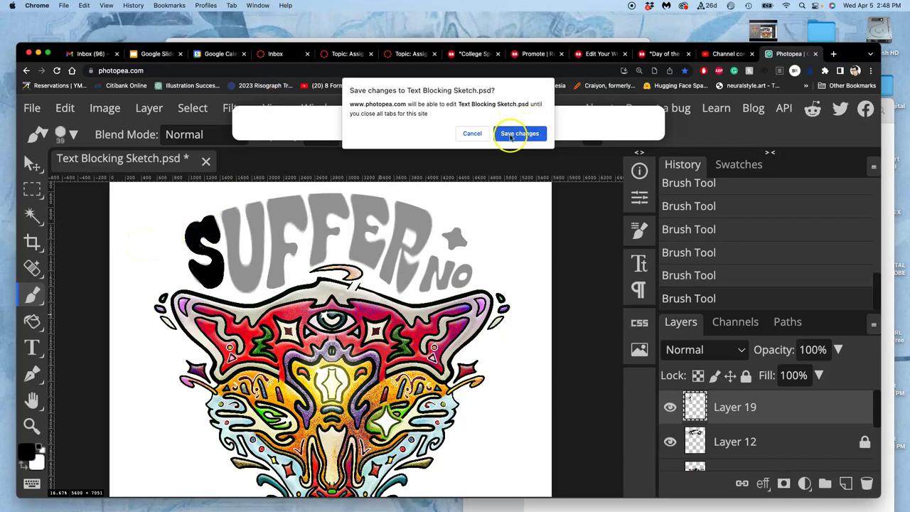
left_click(518, 133)
Brush black over the remaining seams in the middle curve and lower tip of the S.
left_click(196, 233)
key("super+plus")
key("super+plus")
key("super+plus")
left_click_drag(206, 226, 384, 329)
left_click_drag(268, 237, 354, 341)
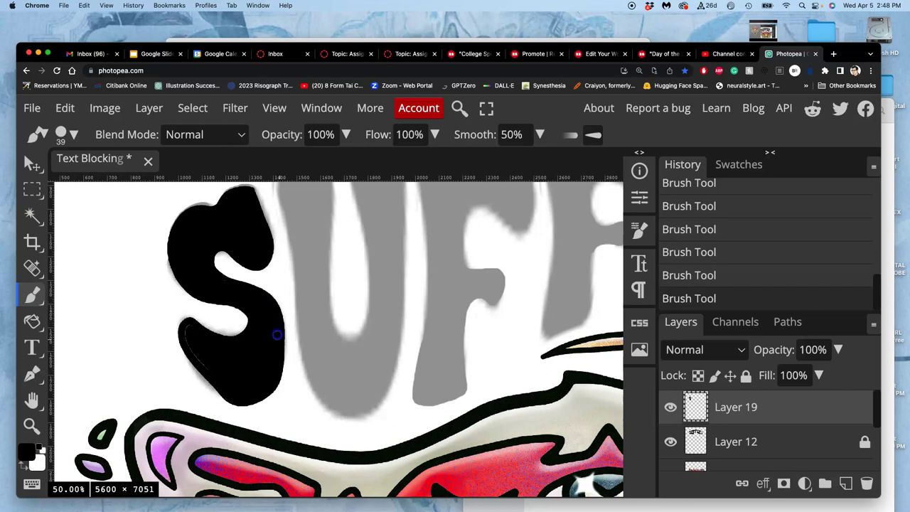
mouse_move(241, 334)
left_mouse_down()
mouse_move(208, 345)
mouse_move(187, 327)
left_mouse_up()
left_click_drag(185, 326, 185, 331)
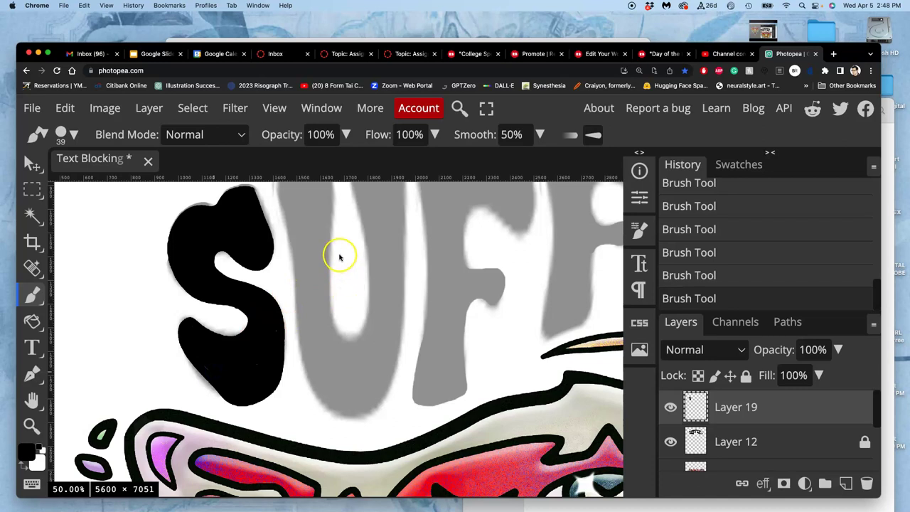
Fit the whole artwork in view, reduce the page zoom and narrow the browser window to reach the Assign #6 folder.
scroll(339, 256, "down", 1)
scroll(339, 257, "down", 2)
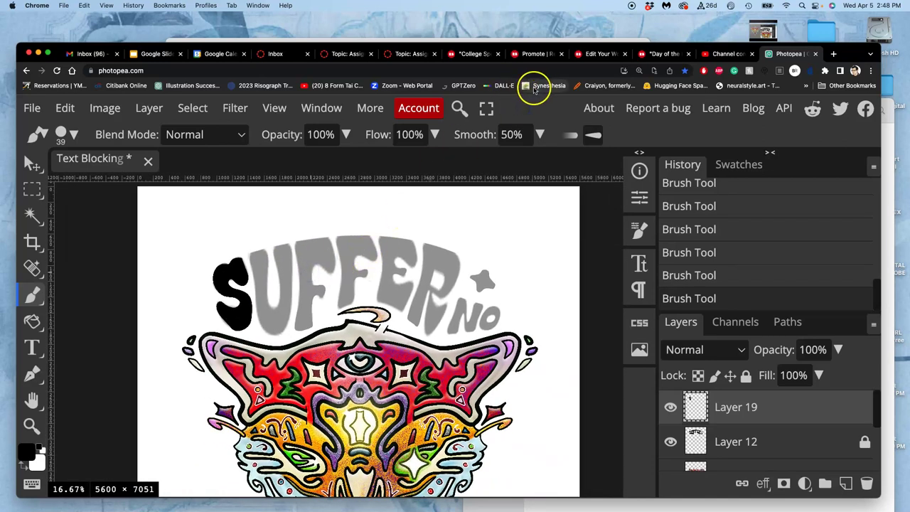
key("ctrl+minus")
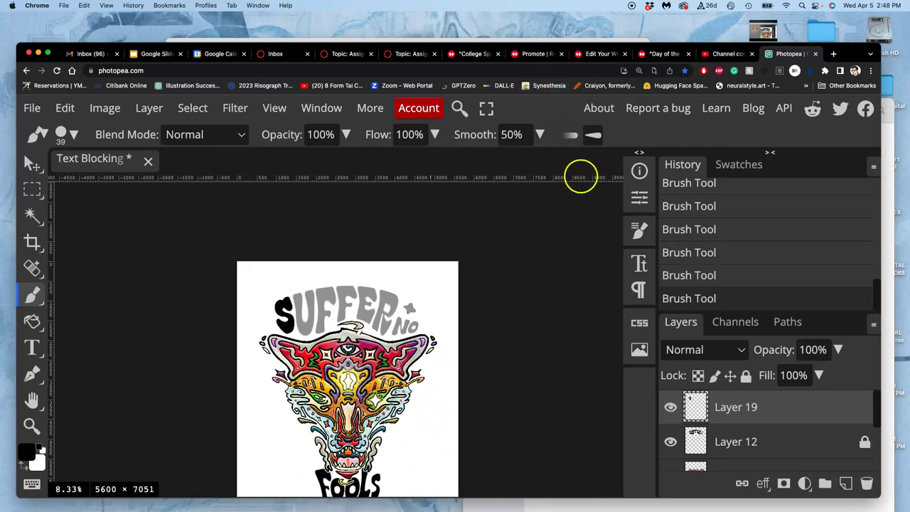
left_click(554, 72)
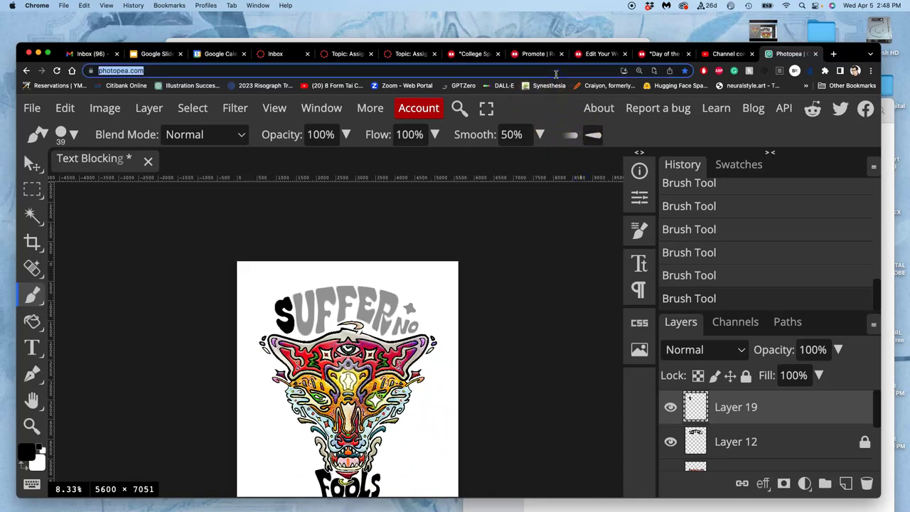
key("super+minus")
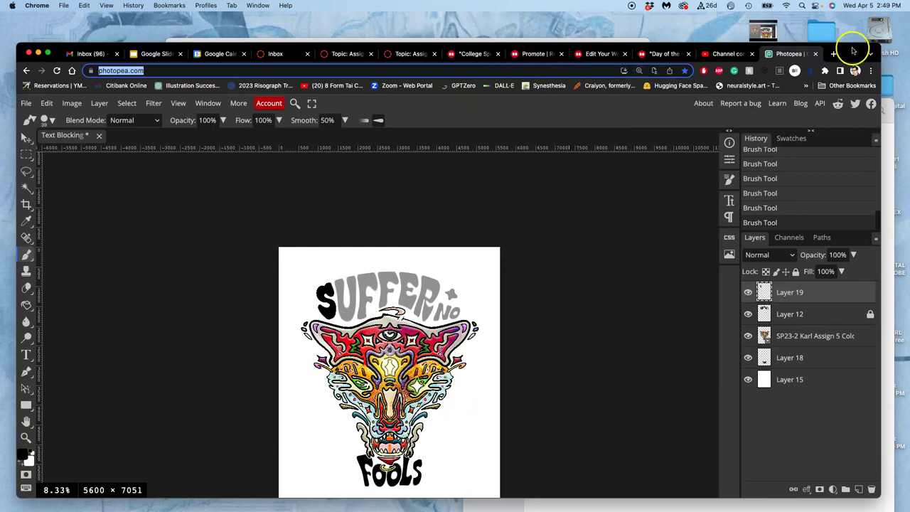
left_click_drag(879, 45, 581, 64)
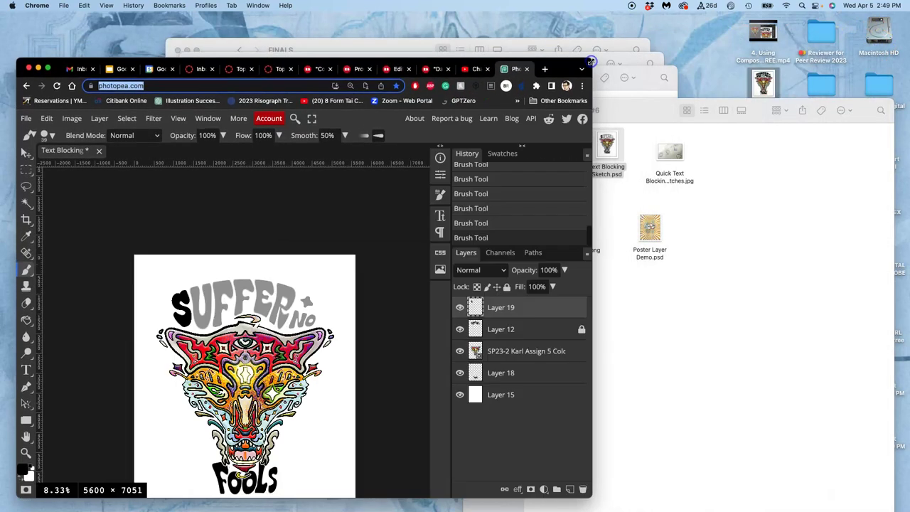
left_click(720, 200)
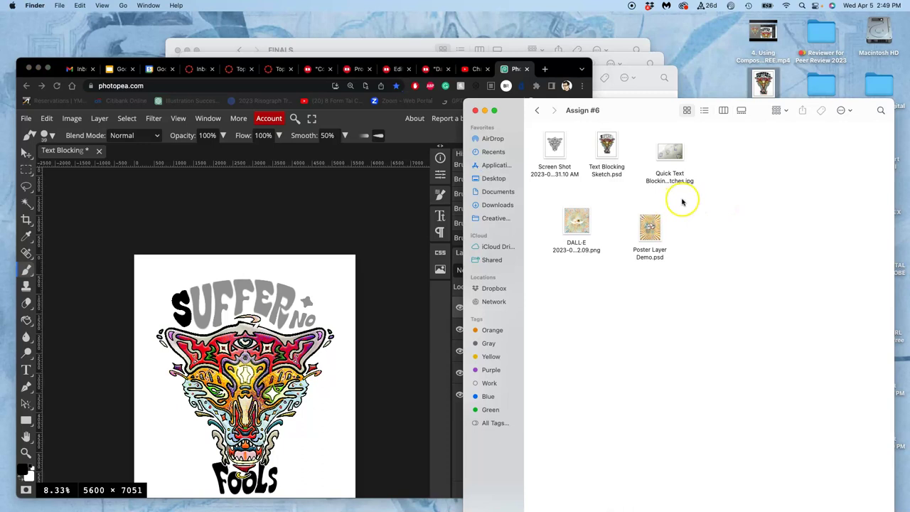
Open the artwork screenshot from the desktop, and move it and Text Blocking Sketch.jpg from Downloads into the Assign #6 folder.
key("F11")
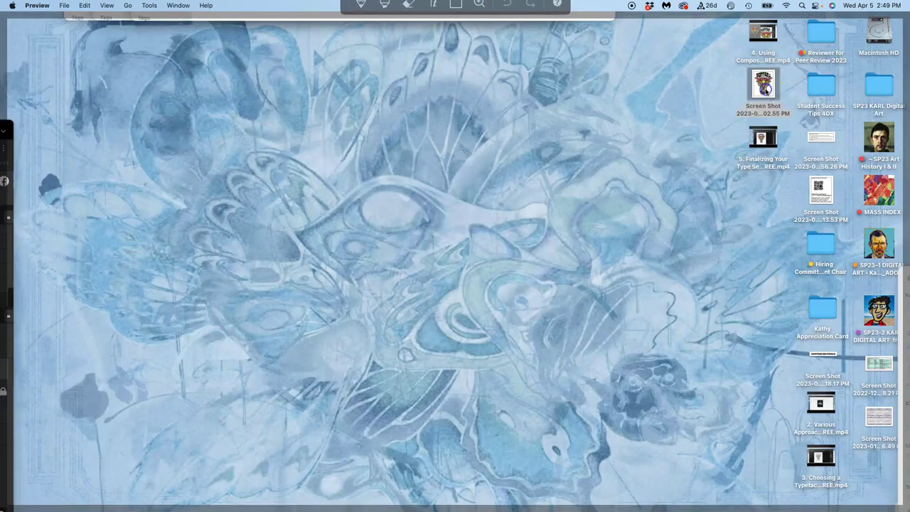
double_click(764, 86)
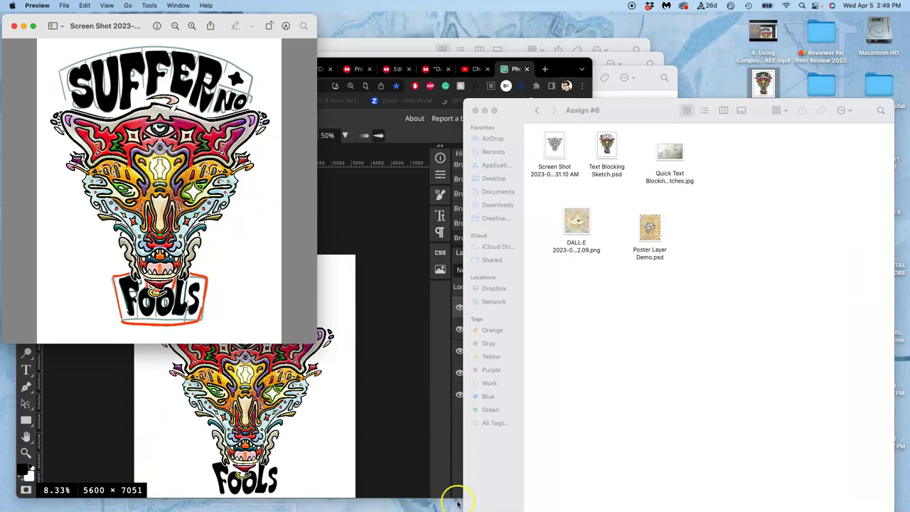
left_click(13, 417)
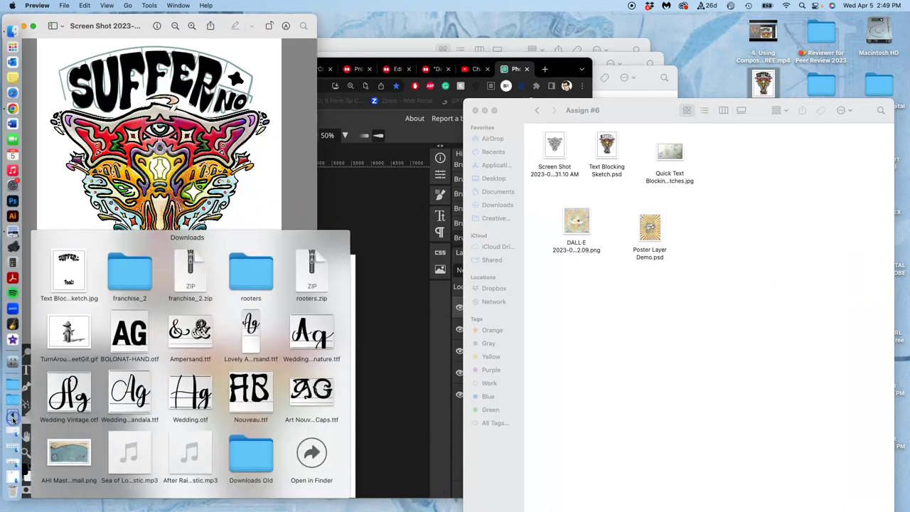
left_click_drag(77, 274, 751, 168)
left_click_drag(764, 87, 824, 160)
Open Text Blocking Sketch.jpg, examine the edges of the SUFFER letters up close, and close the image.
left_click(746, 183)
double_click(746, 183)
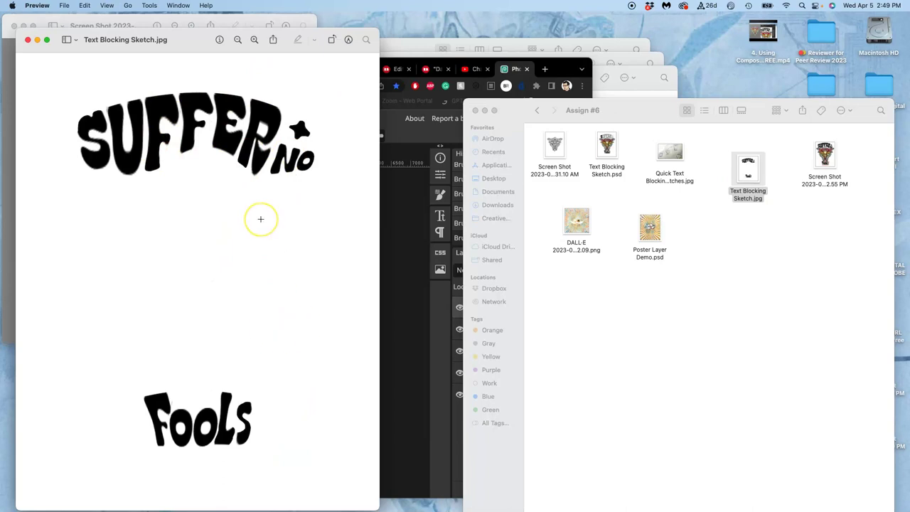
key("super+plus")
key("super+plus")
key("super+plus")
key("super+plus")
key("super+plus")
scroll(261, 219, "up", 10)
scroll(254, 176, "down", 5)
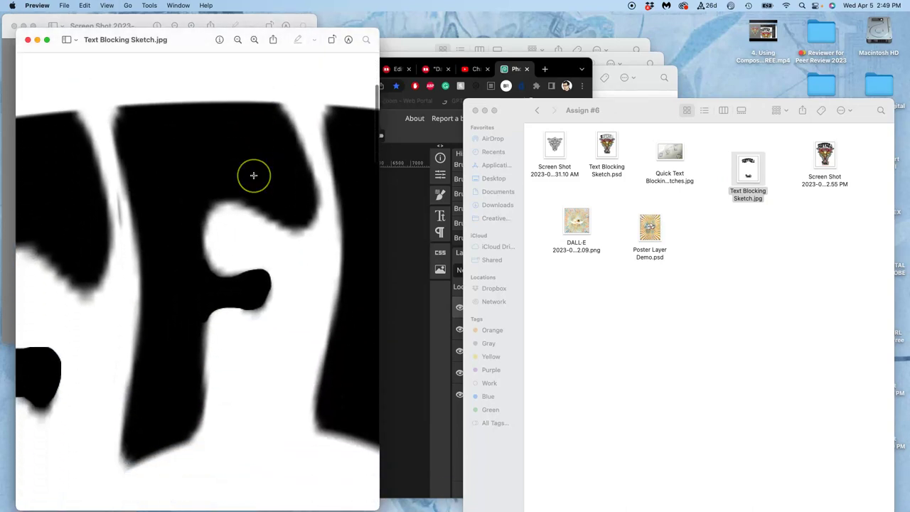
scroll(254, 175, "down", 1)
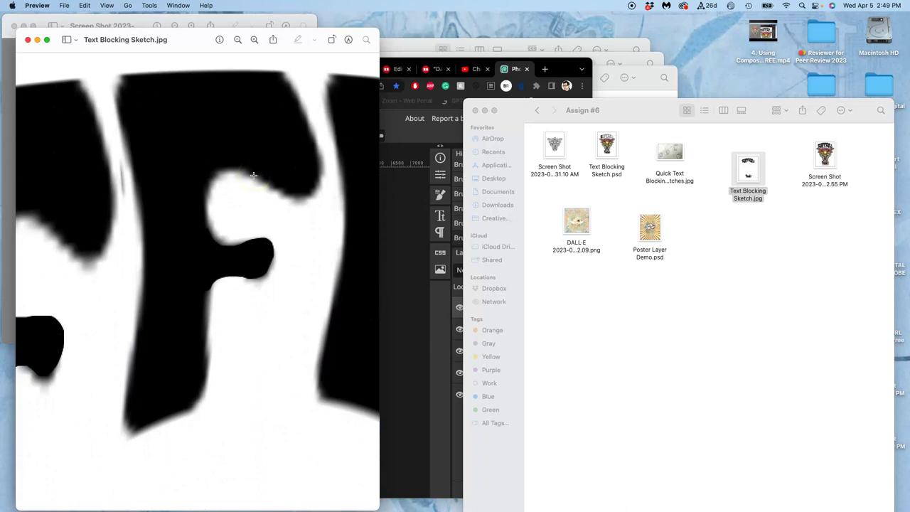
left_click(28, 41)
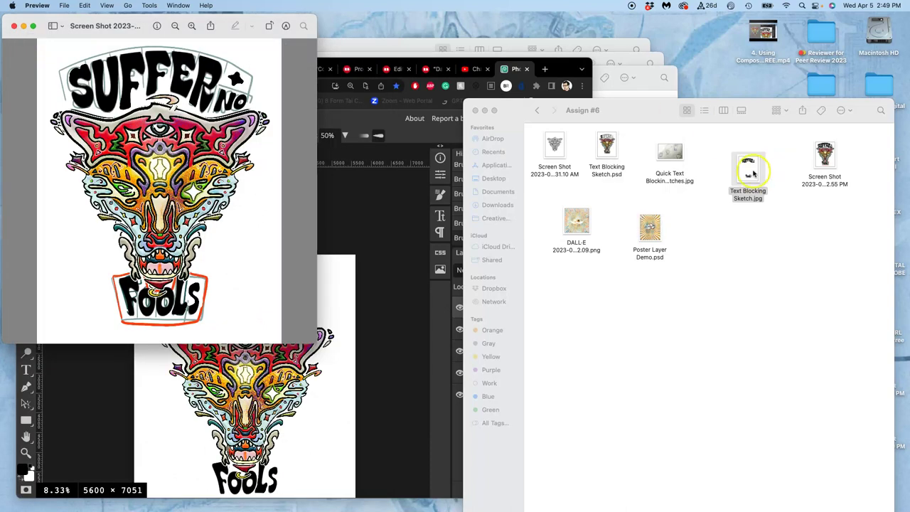
Open Text Blocking Sketch.jpg in Adobe Illustrator with the whole lettering image in view.
mouse_move(750, 168)
left_mouse_down()
mouse_move(675, 215)
mouse_move(9, 327)
mouse_move(13, 216)
left_mouse_up()
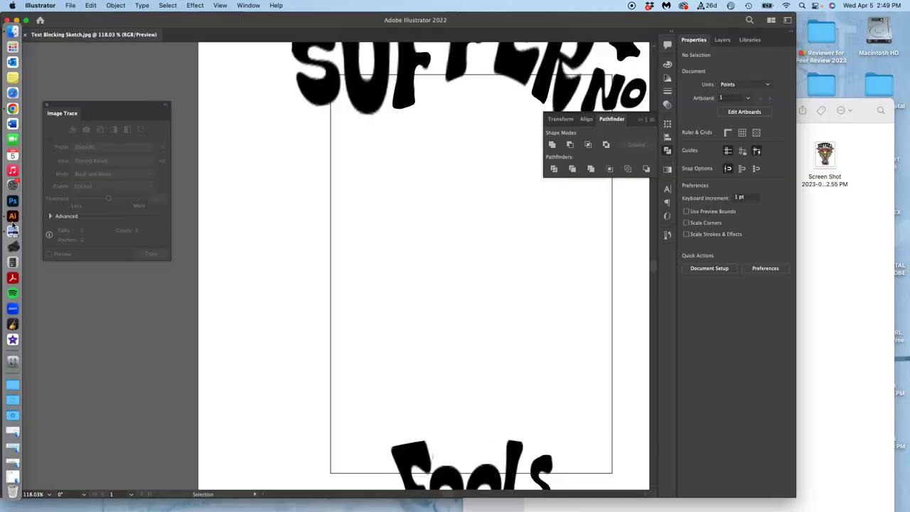
left_click(66, 219)
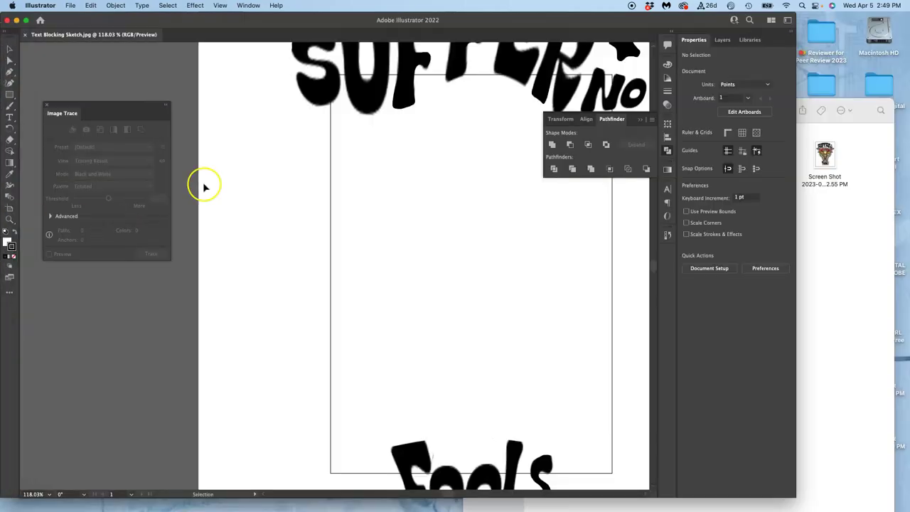
key("super+minus")
key("super+minus")
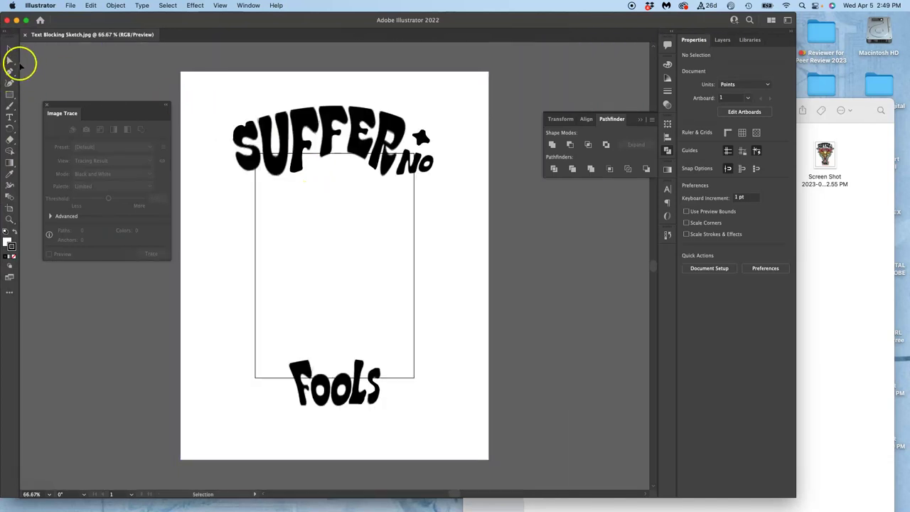
Image-trace the lettering image with the Black and White Logo preset.
left_click(278, 81)
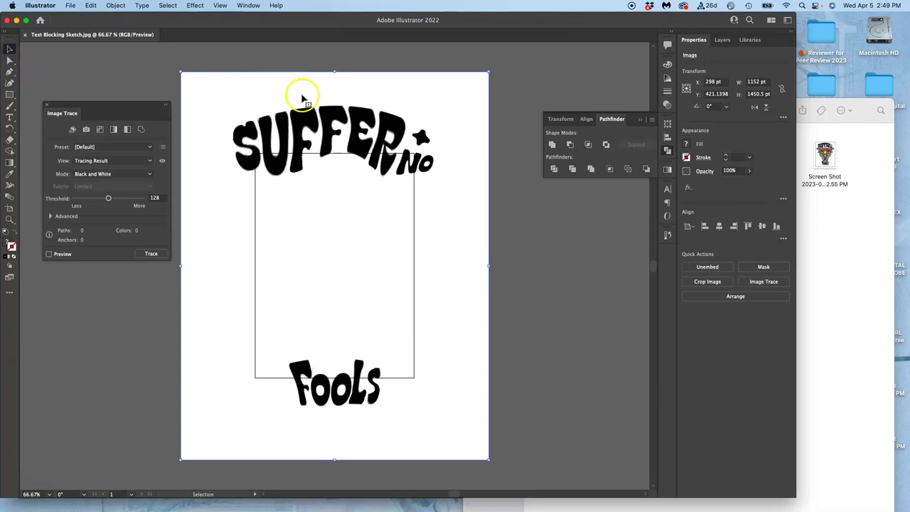
left_click(776, 287)
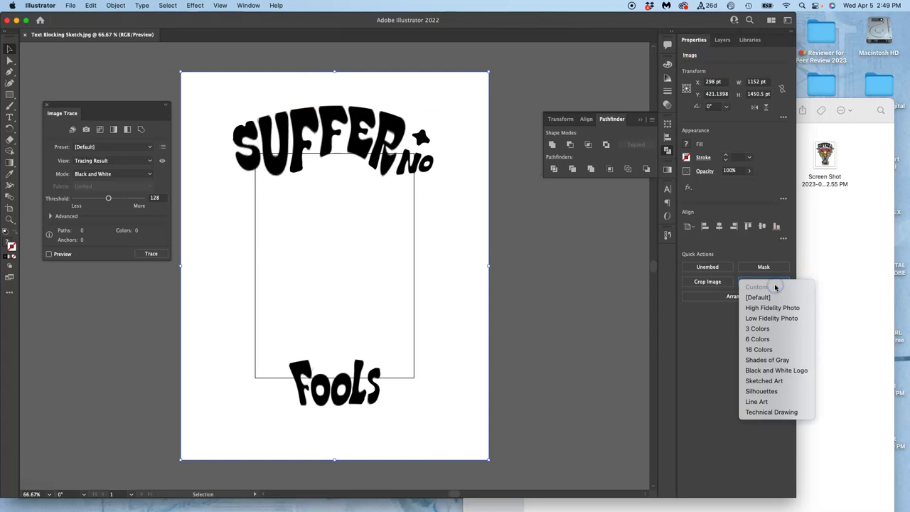
left_click(763, 371)
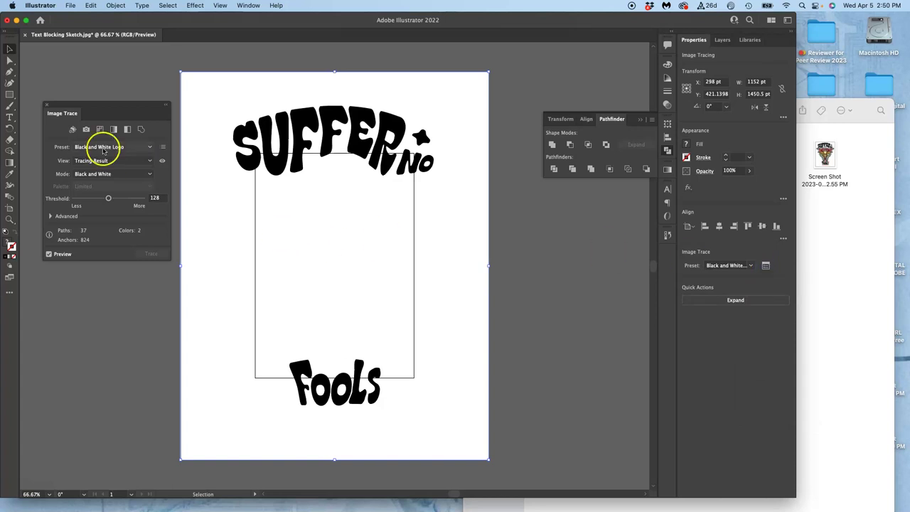
left_click(46, 105)
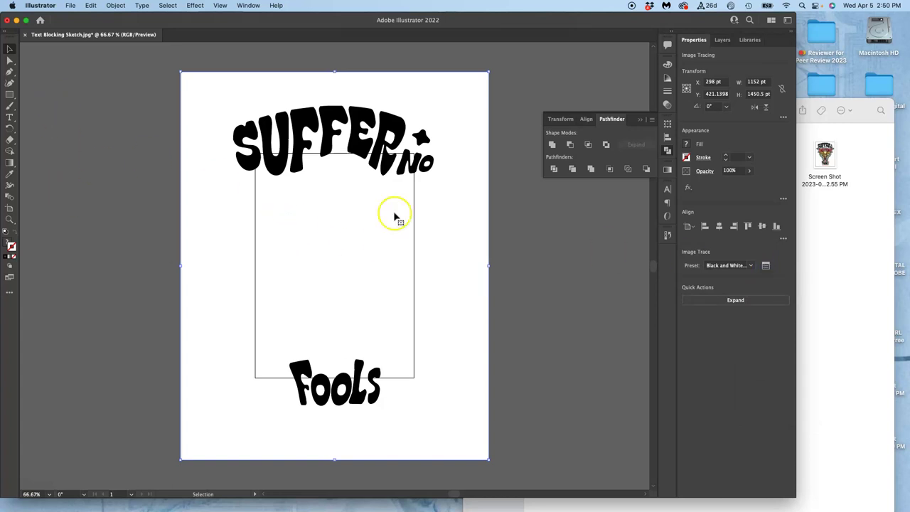
left_click(766, 266)
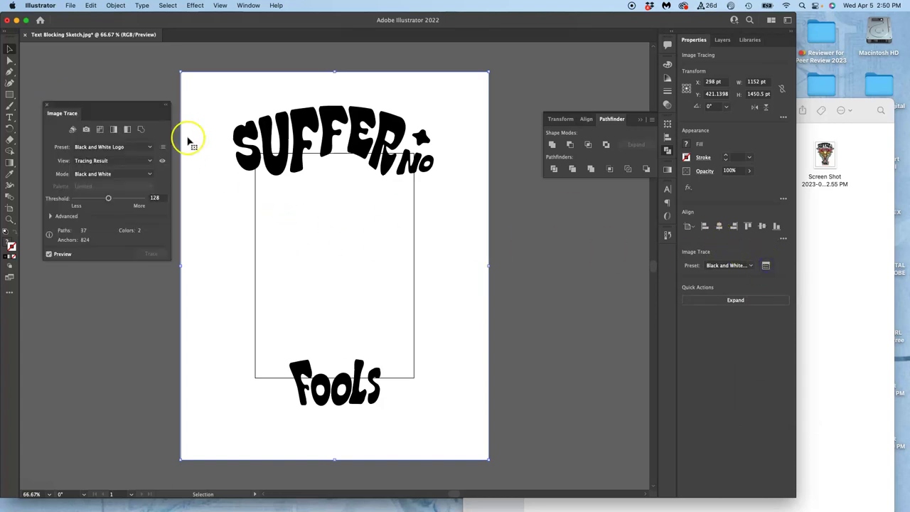
left_click(243, 7)
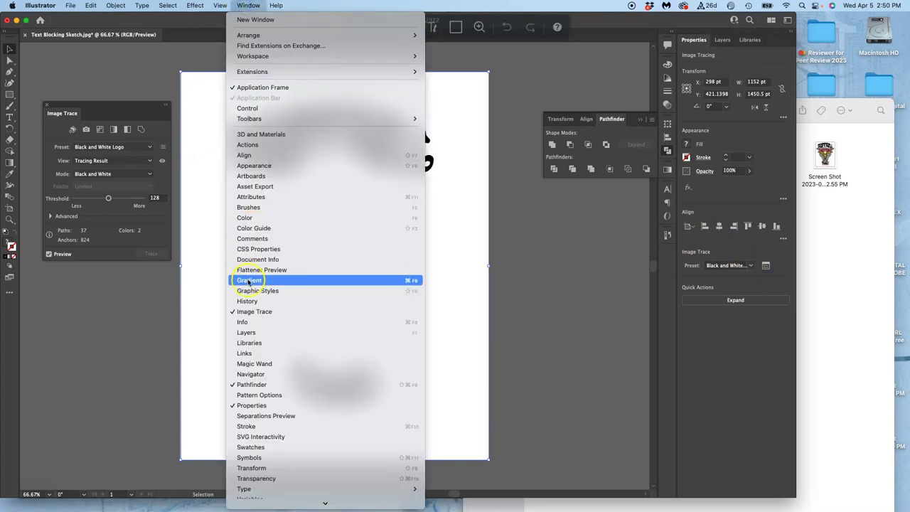
left_click(129, 107)
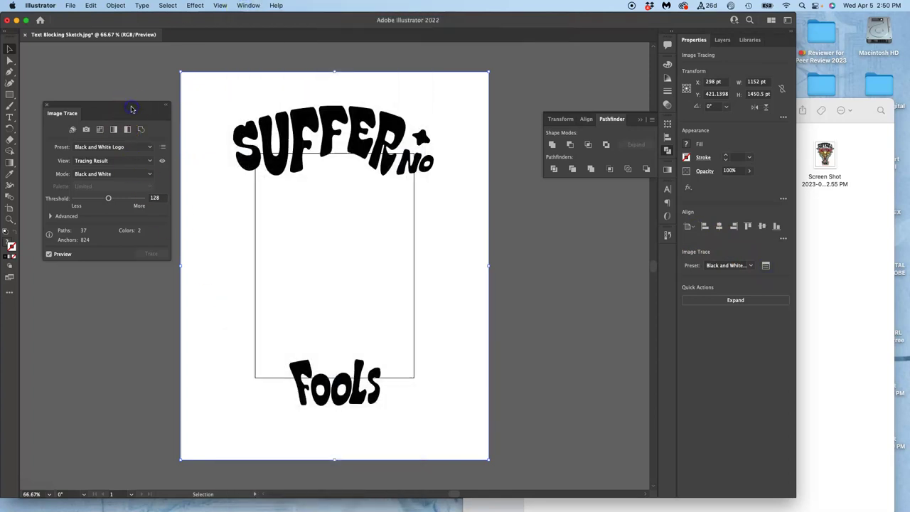
Expand the advanced Image Trace options and turn on Ignore White for the lettering trace.
left_click(51, 216)
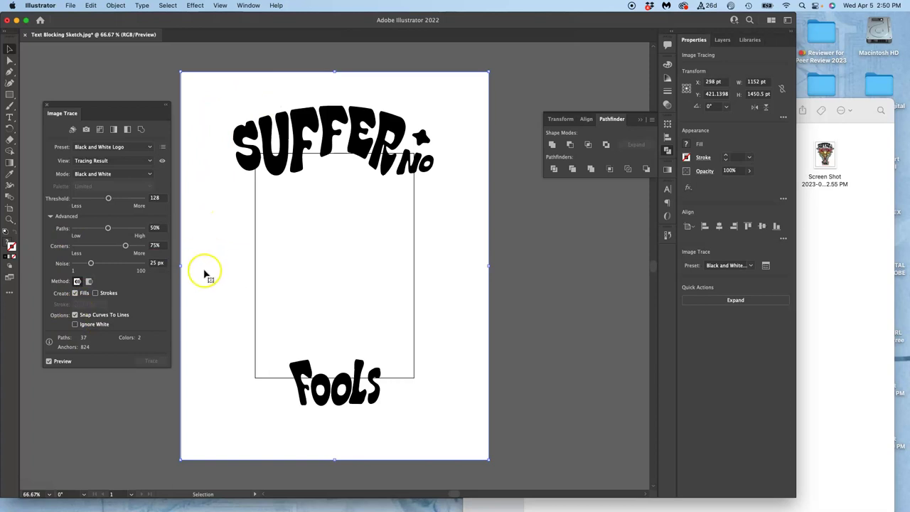
left_click(75, 325)
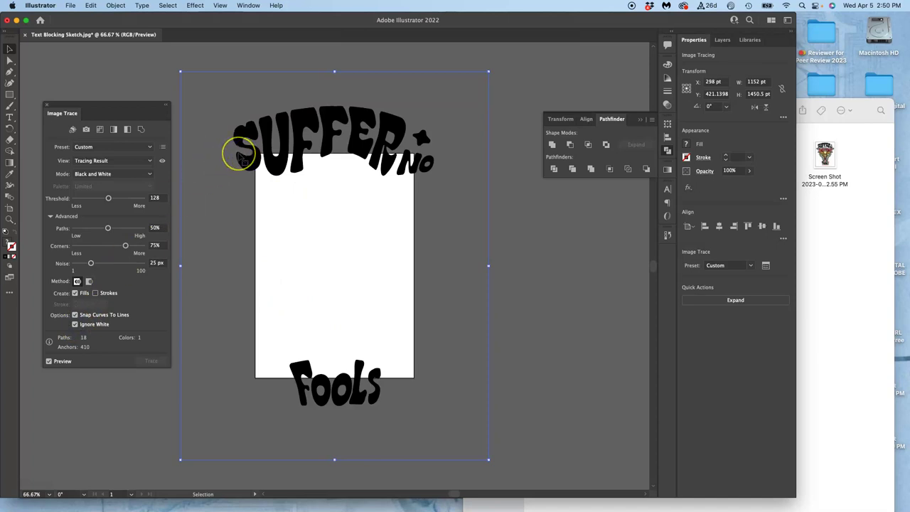
Set the trace's Threshold to 74 and Paths to 28% while viewing the S and U at 400%.
key("super+=")
key("super+=")
key("super+=")
scroll(334, 162, "up", 10)
scroll(337, 163, "left", 8)
key("super+equal")
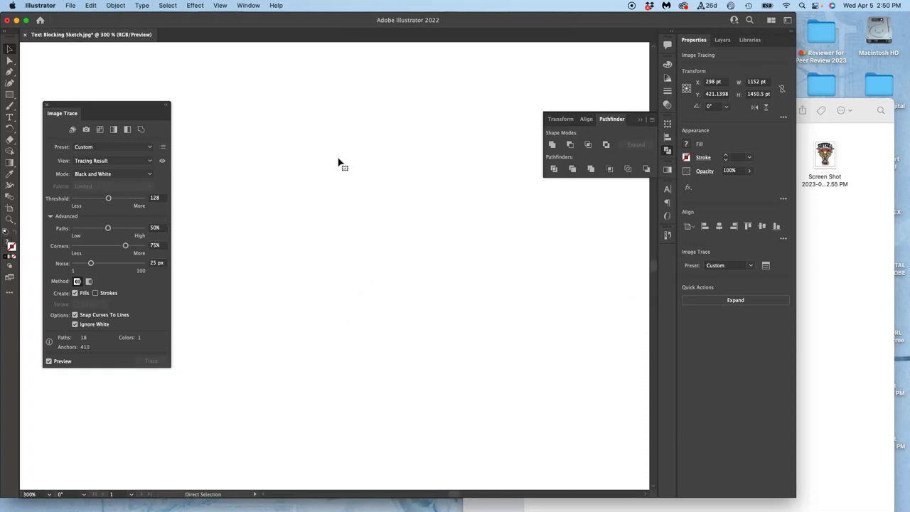
scroll(339, 164, "up", 10)
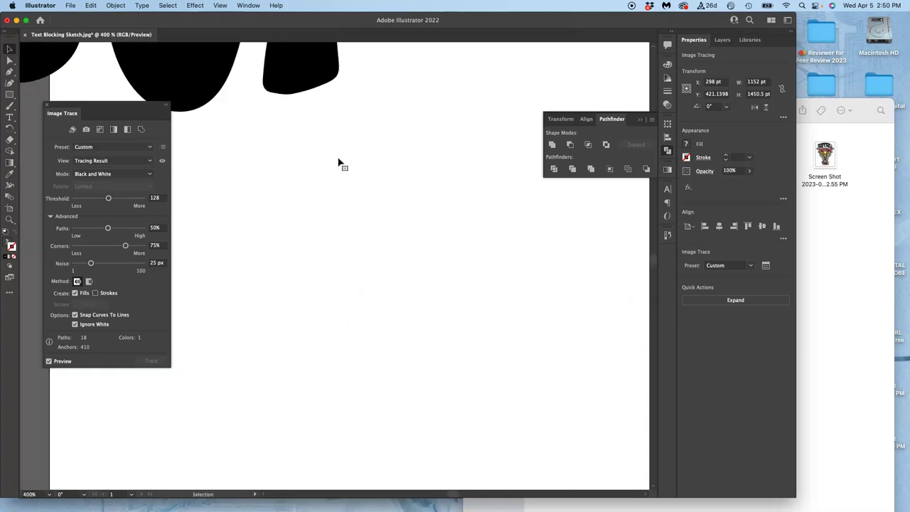
scroll(340, 164, "up", 2)
scroll(340, 164, "left", 4)
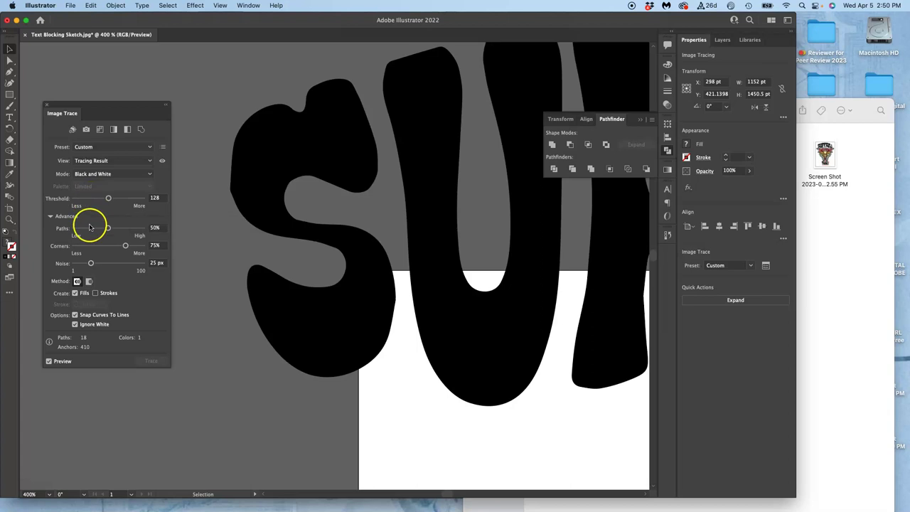
left_click(94, 199)
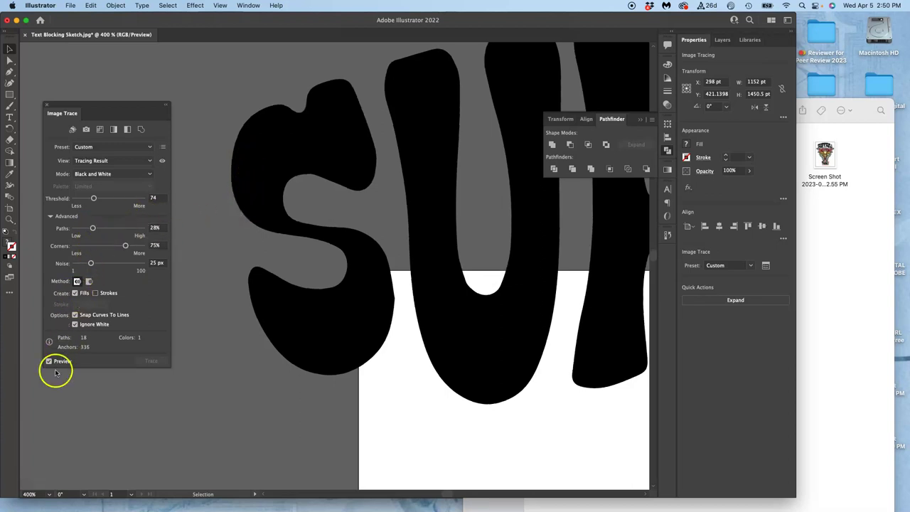
Examine the traced edges across the SUFFER NO letters and the star up close.
scroll(251, 254, "right", 1)
scroll(251, 255, "right", 10)
scroll(251, 255, "up", 3)
scroll(251, 254, "right", 10)
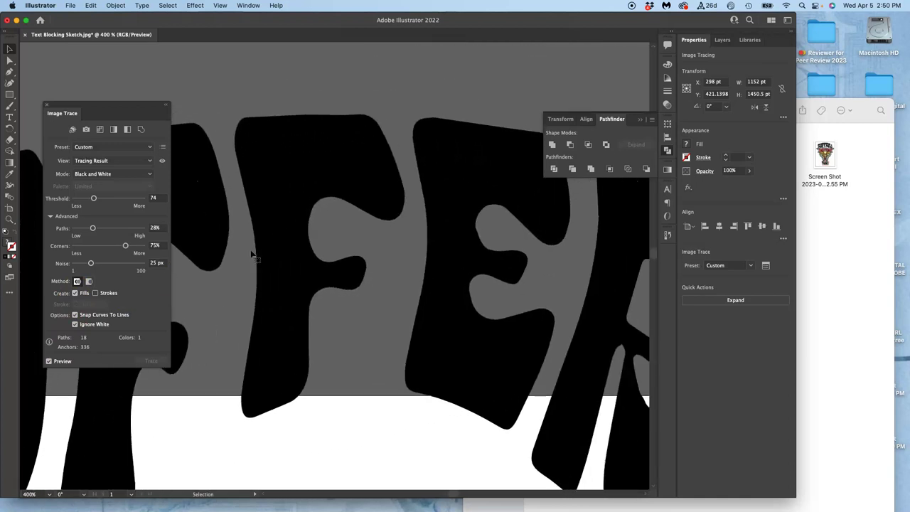
scroll(250, 250, "right", 6)
scroll(251, 250, "down", 4)
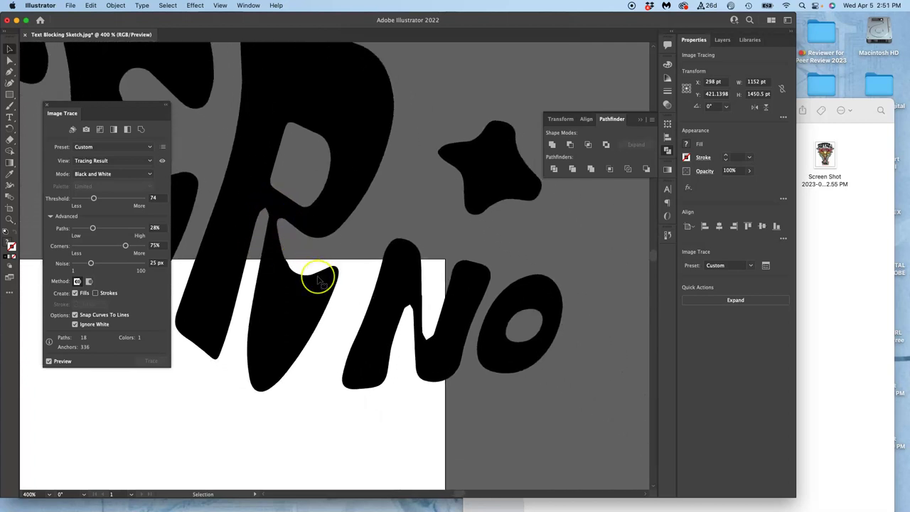
scroll(315, 274, "right", 3)
scroll(315, 274, "down", 3)
scroll(319, 282, "right", 3)
scroll(320, 282, "down", 2)
left_click(343, 267)
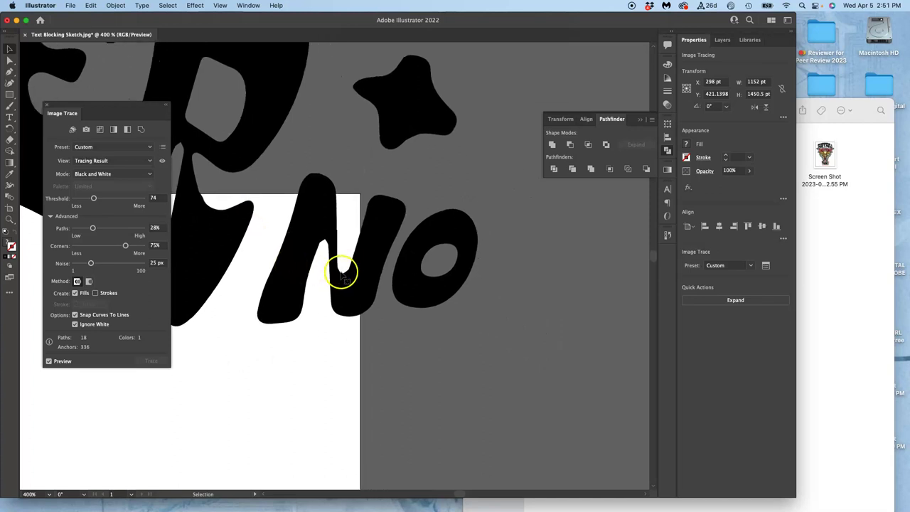
Examine the traced edges of the FOOLS letters up close, especially the O and L.
scroll(332, 294, "down", 5)
scroll(331, 294, "left", 3)
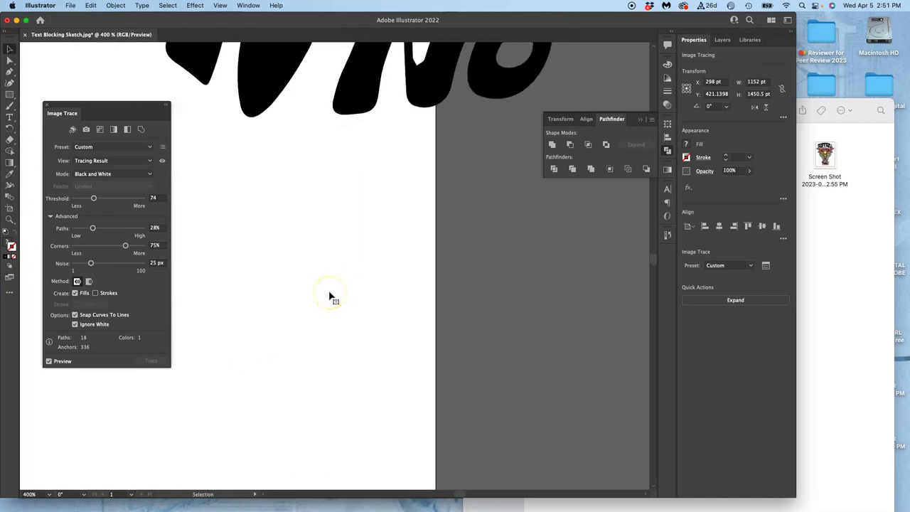
scroll(330, 296, "left", 5)
scroll(330, 296, "down", 10)
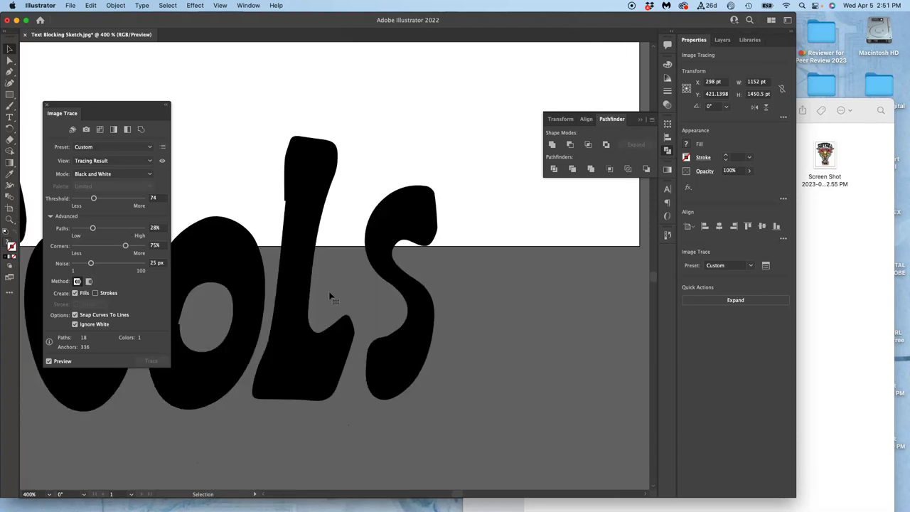
scroll(330, 297, "left", 2)
scroll(330, 297, "up", 1)
left_click(323, 192)
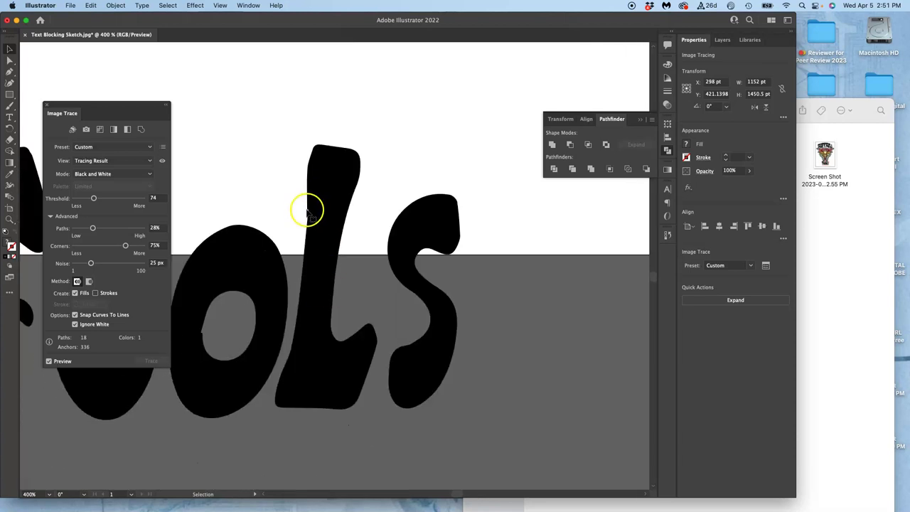
Expand the Image Trace result of the lettering into editable vector paths.
scroll(320, 235, "left", 7)
scroll(319, 235, "up", 1)
left_click(391, 350)
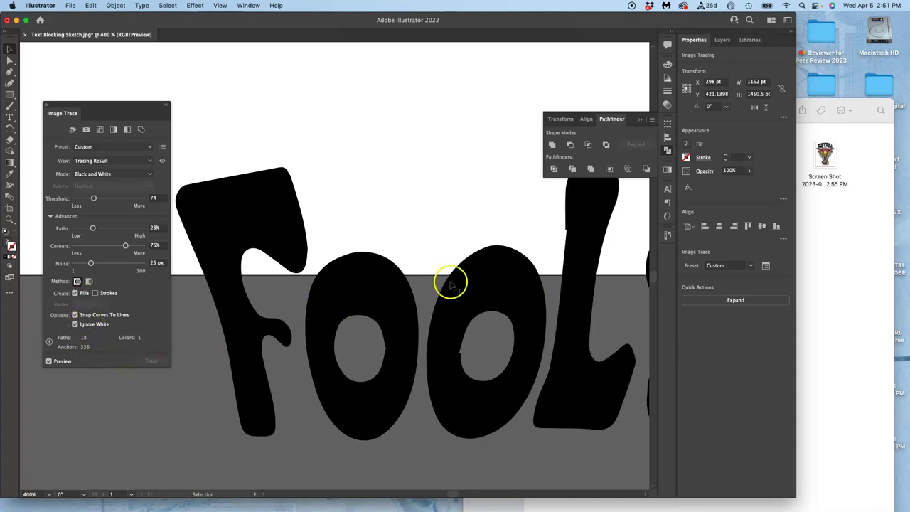
left_click(707, 301)
left_click(707, 302)
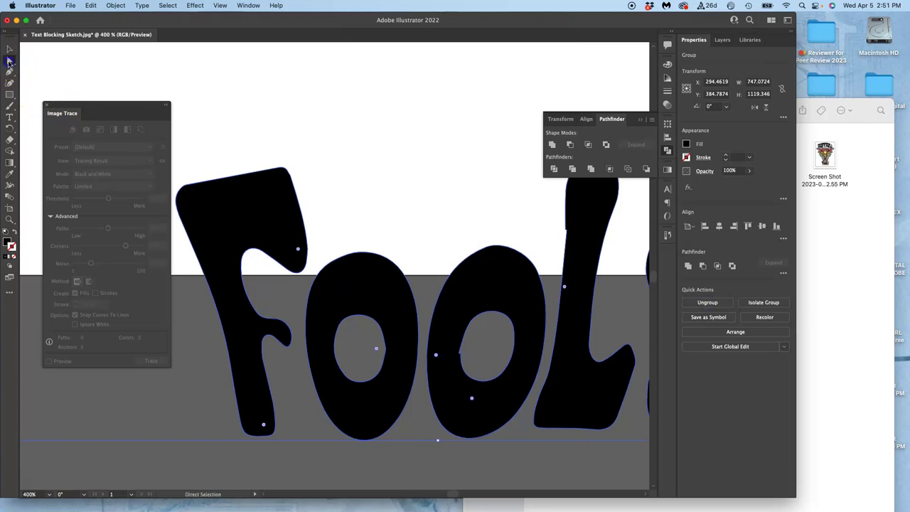
Redraw the kinked inner edge of the first O in FOOLS with the Pencil tool and check the Pencil Tool Options.
key("super+equal")
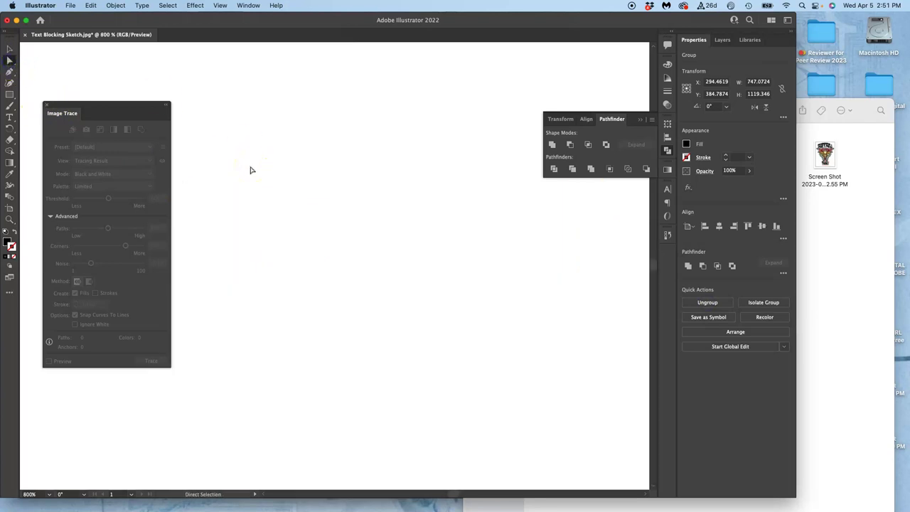
scroll(253, 166, "down", 10)
left_click(430, 262)
scroll(429, 262, "right", 5)
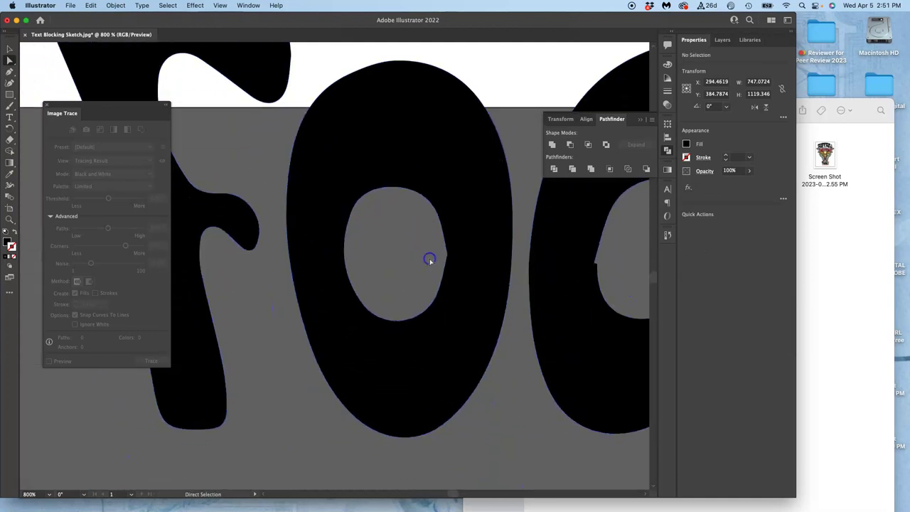
left_click(365, 235)
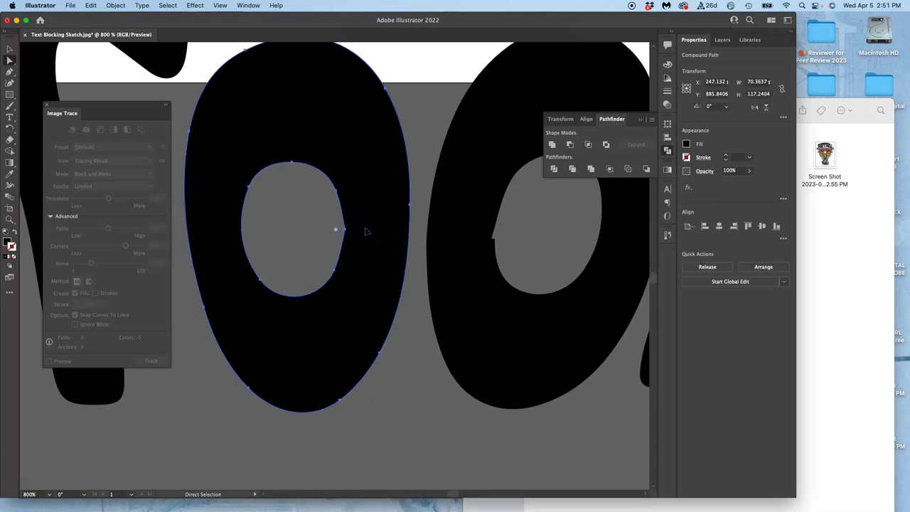
left_click(10, 108)
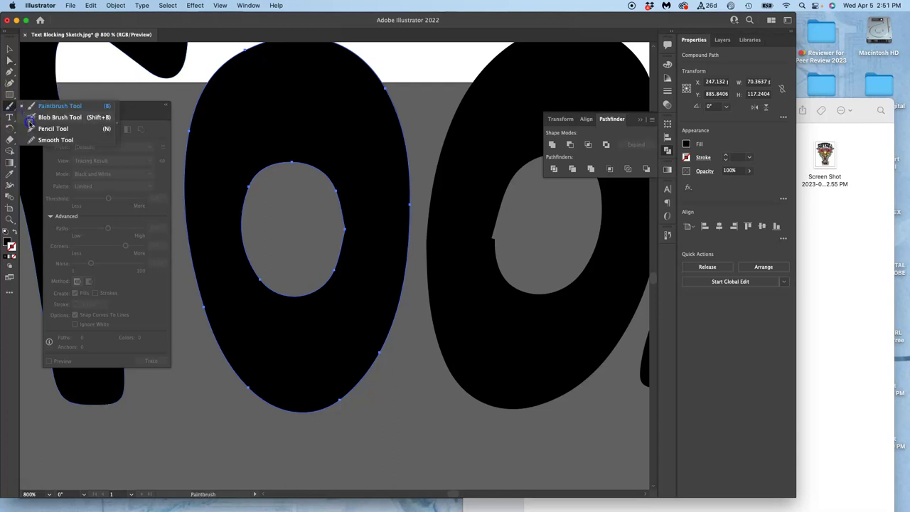
left_click(31, 128)
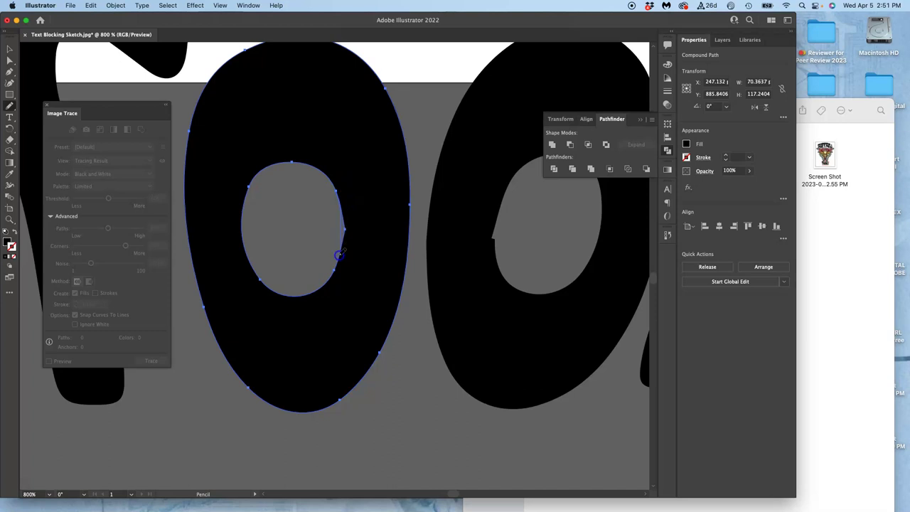
left_click_drag(338, 256, 335, 269)
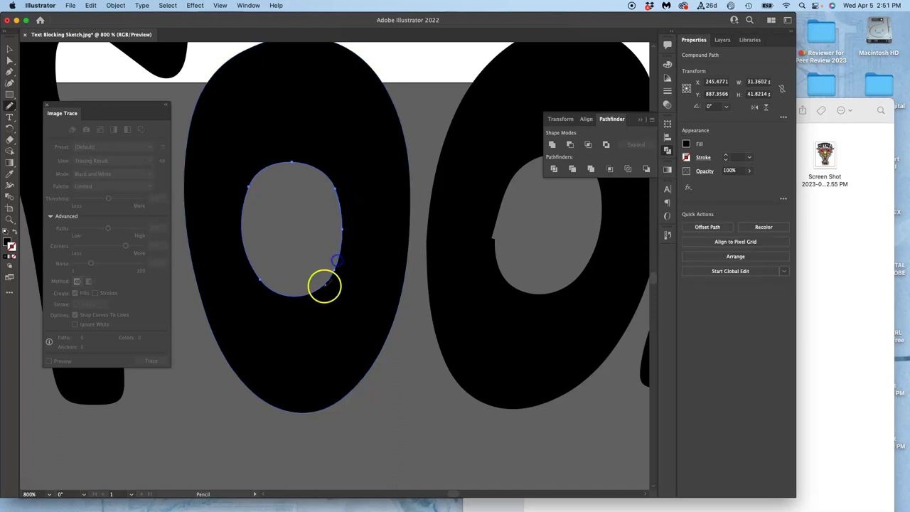
double_click(10, 107)
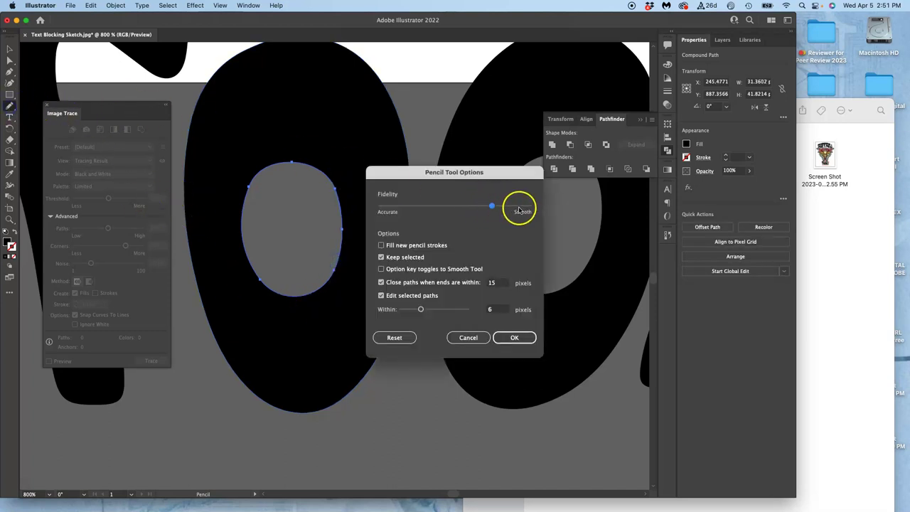
left_click(517, 338)
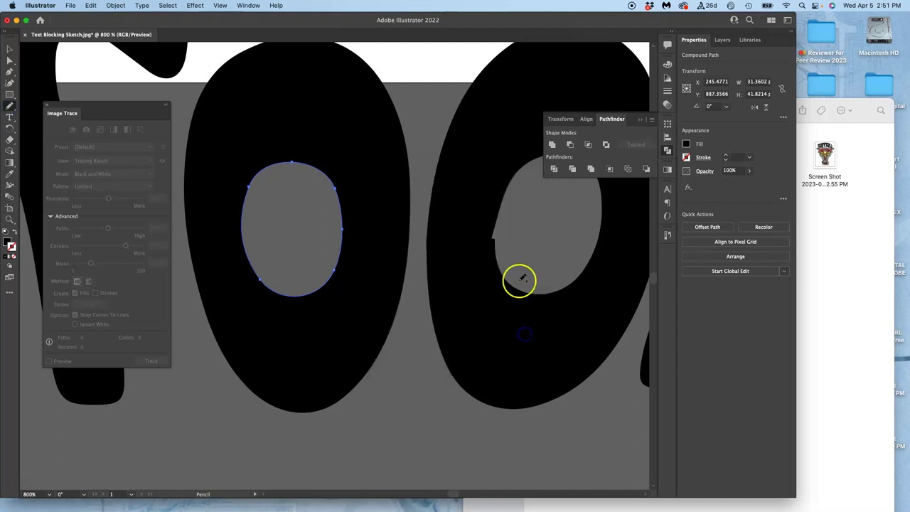
Smooth the notch on the inner edge of the second O in FOOLS with the Pencil tool.
left_click(461, 241, "super")
left_click(503, 207)
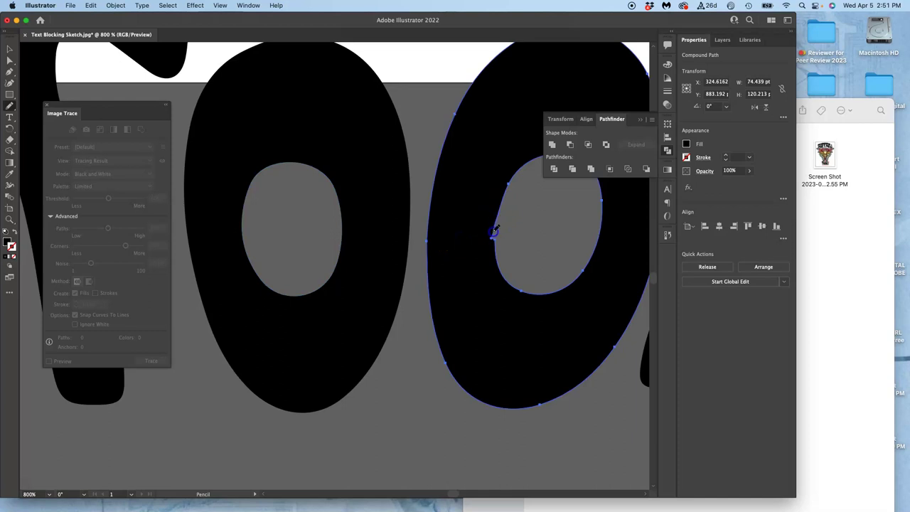
left_click_drag(493, 243, 498, 250)
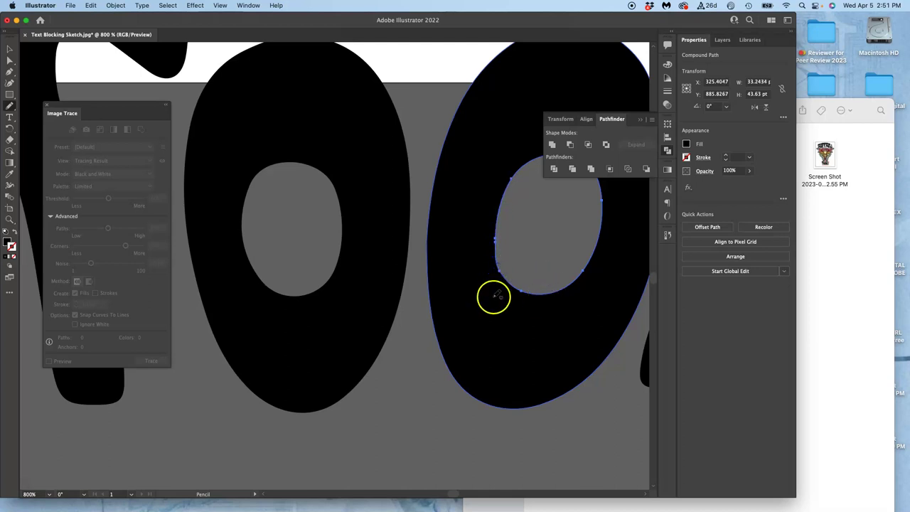
Smooth the notch on the outer stem edge of the L in FOOLS with the Pencil tool.
mouse_move(509, 256)
left_mouse_down()
mouse_move(323, 294)
mouse_move(351, 280)
mouse_move(340, 283)
left_mouse_up()
mouse_move(442, 265)
left_mouse_down()
mouse_move(392, 288)
mouse_move(344, 329)
mouse_move(448, 261)
left_mouse_up()
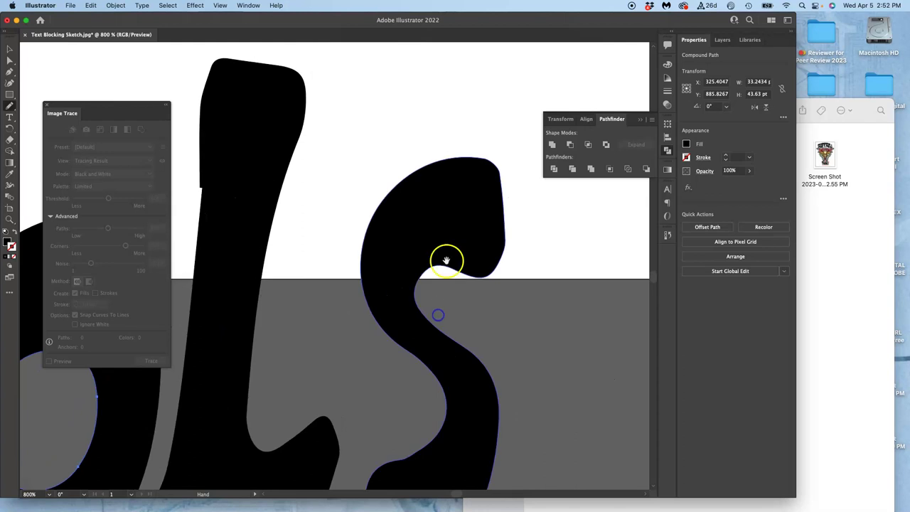
left_click(246, 124, "super")
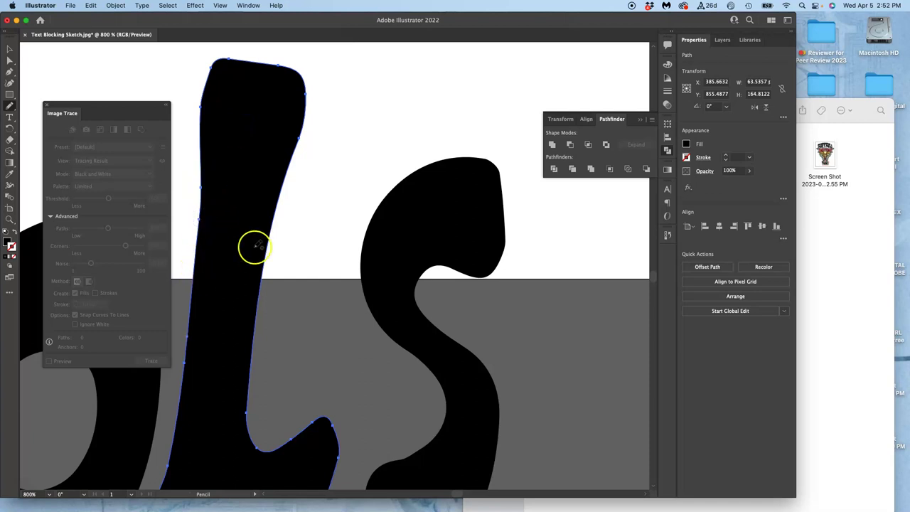
Redraw the lower tail of the S in FOOLS with the Pencil tool so it flares outward toward the L.
left_click_drag(425, 238, 453, 93)
left_click_drag(418, 213, 363, 165)
left_click_drag(353, 265, 375, 204)
left_click(365, 250, "super")
key("n")
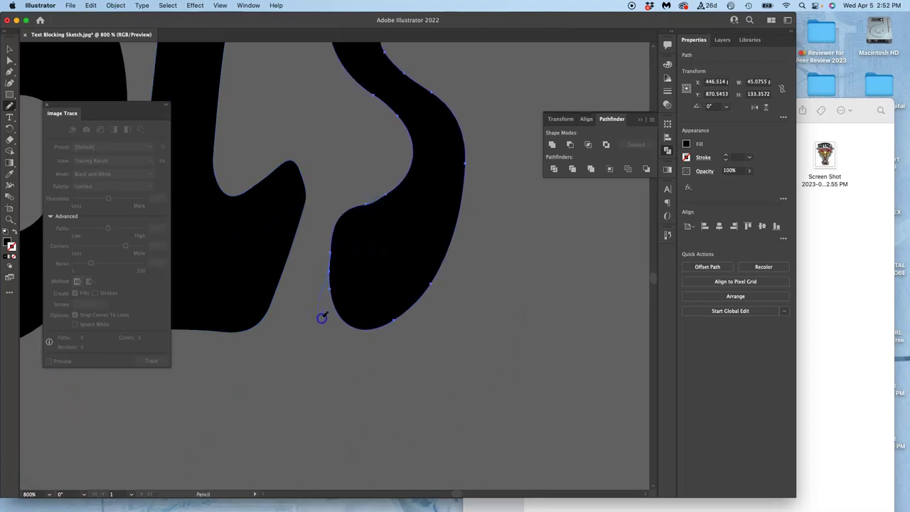
left_click_drag(364, 329, 366, 330)
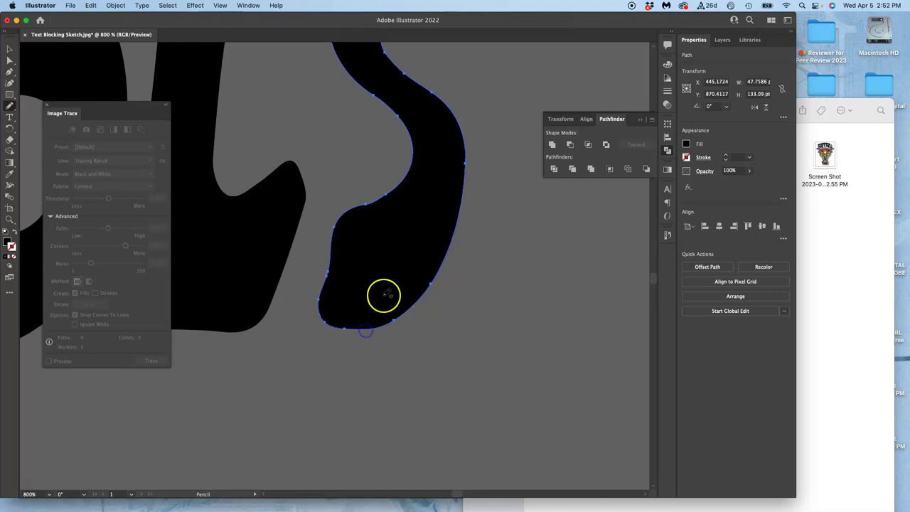
left_click_drag(322, 265, 545, 277)
left_click_drag(284, 262, 309, 226)
key("space")
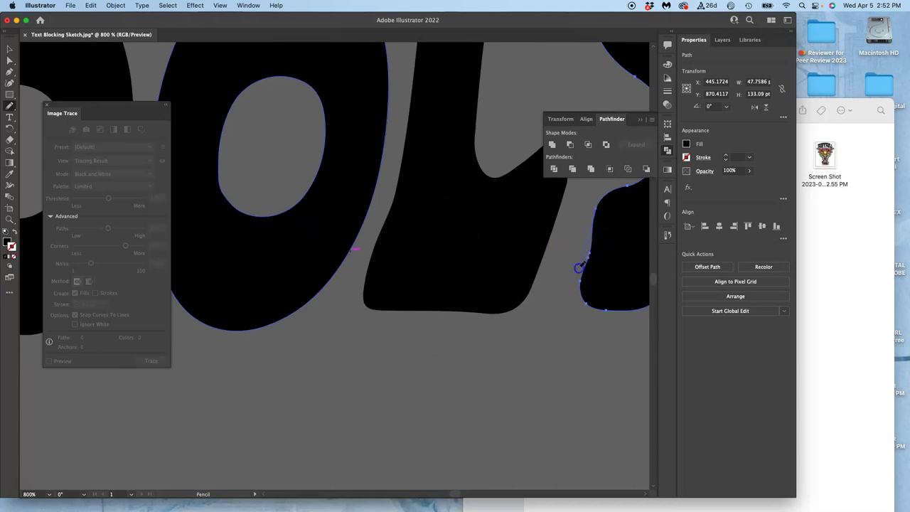
mouse_move(579, 305)
left_mouse_down()
mouse_move(477, 294)
mouse_move(429, 266)
mouse_move(385, 330)
left_mouse_up()
Redraw both inner notches of the N in NO with the Pencil tool, giving its diagonal a cleaner edge.
left_click_drag(396, 145, 398, 353)
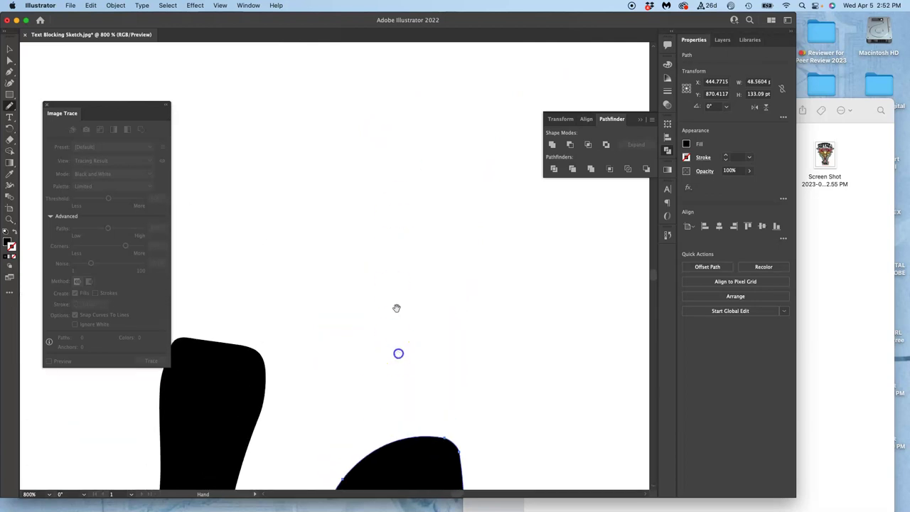
left_click_drag(345, 150, 388, 334)
left_click_drag(410, 143, 360, 325)
left_click_drag(387, 125, 312, 151)
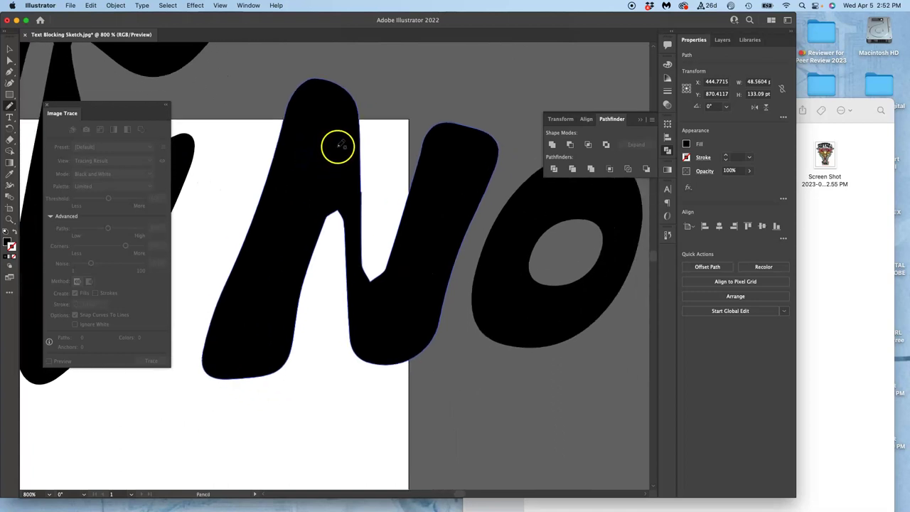
key("a")
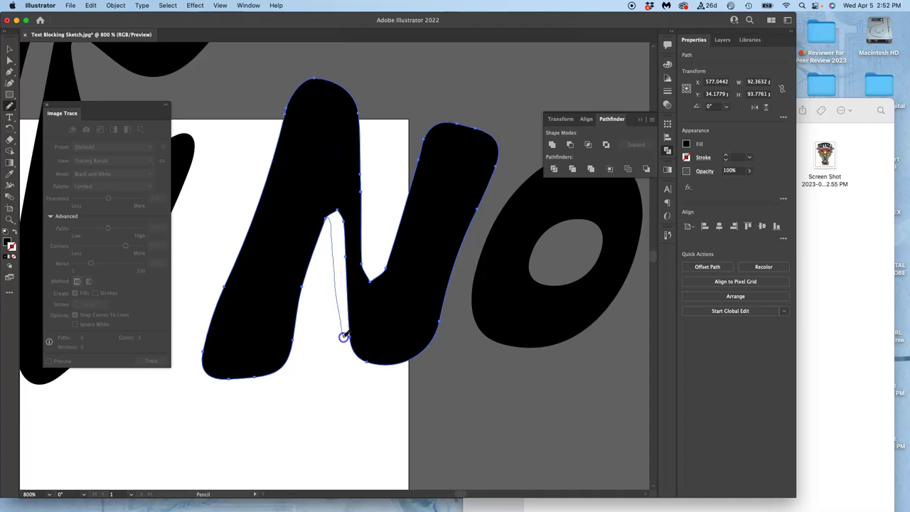
left_click_drag(350, 347, 351, 345)
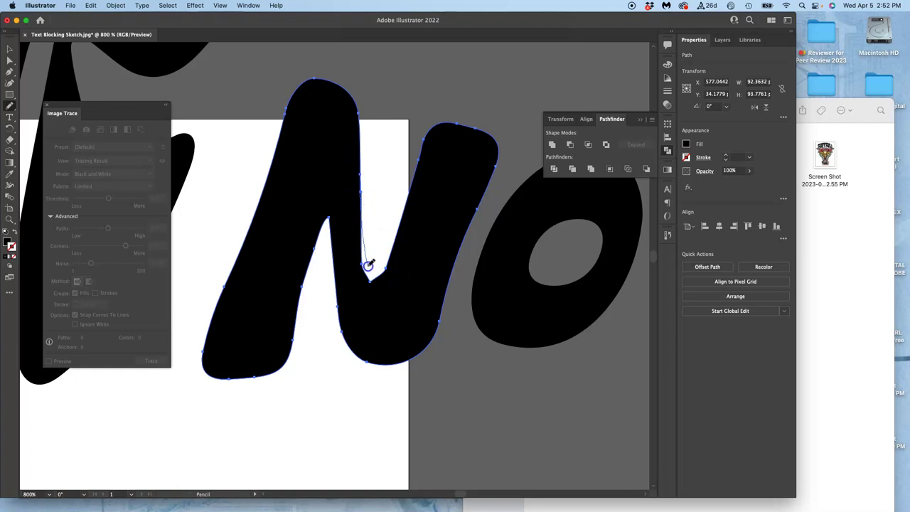
left_click_drag(386, 266, 388, 261)
Round the narrow gap between the R's stem and leg and smooth the leg's outer edge with the Pencil tool.
key("space")
mouse_move(487, 265)
left_mouse_down()
mouse_move(378, 249)
mouse_move(550, 273)
left_mouse_up()
left_click_drag(355, 226, 547, 251)
left_click_drag(399, 212, 454, 312)
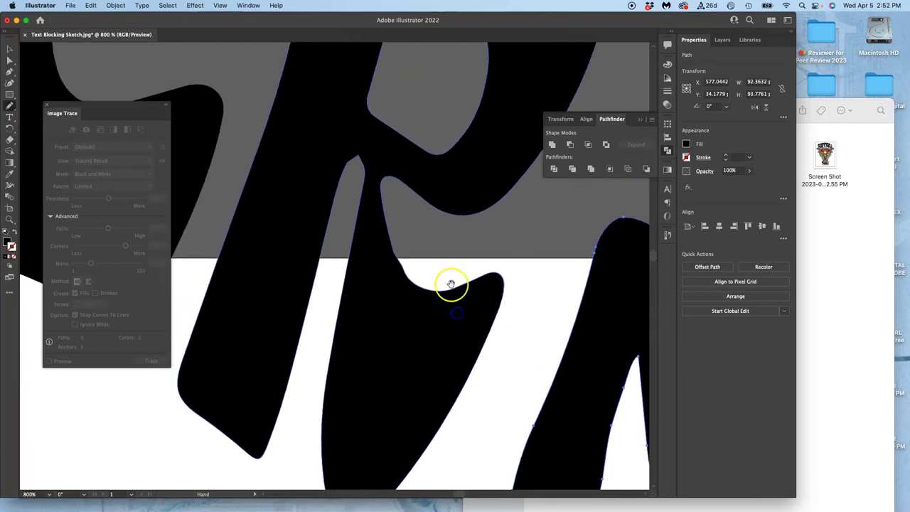
left_click(370, 156)
key("n")
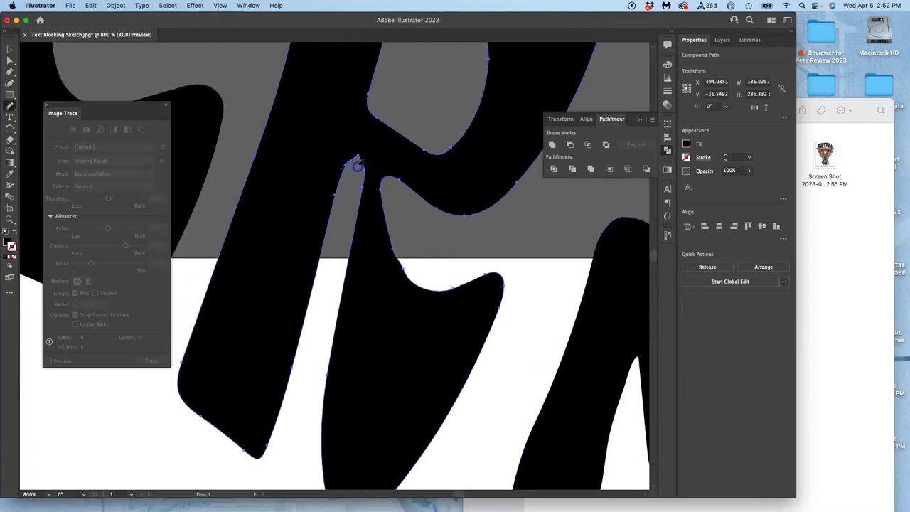
left_click_drag(365, 180, 362, 188)
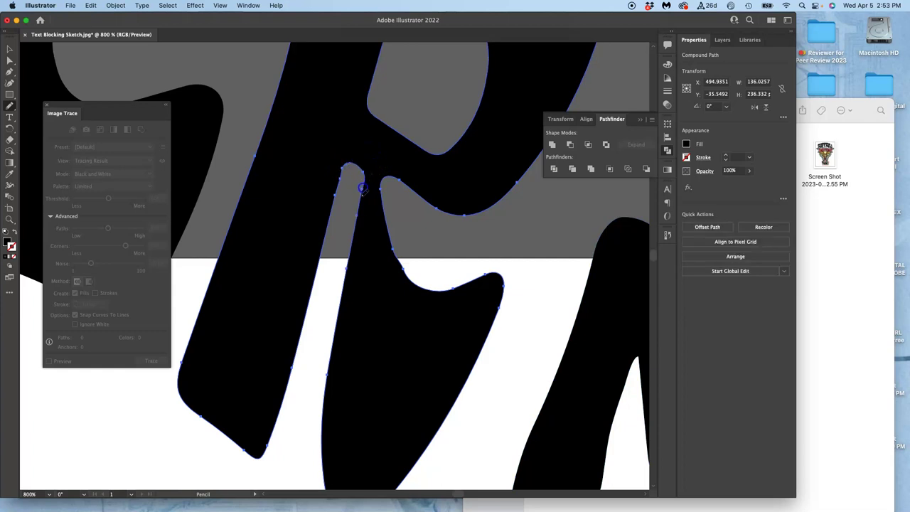
left_click(385, 221, "super")
left_click_drag(368, 246, 369, 244)
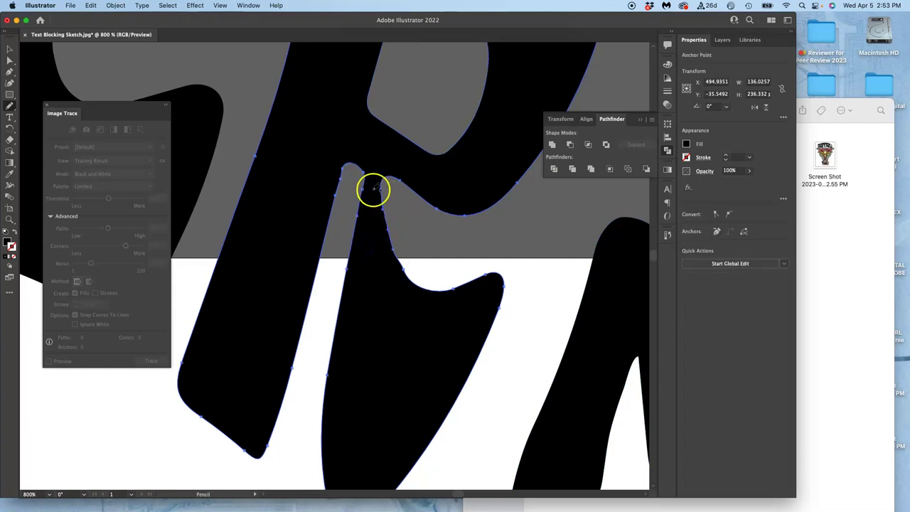
Smooth the notch on the outer edge of the U in SUFFER, facing the first F, with the Pencil tool.
left_click_drag(326, 149, 298, 413)
left_click_drag(307, 312, 304, 337)
left_click_drag(329, 237, 485, 238)
mouse_move(412, 246)
left_mouse_down()
mouse_move(452, 127)
mouse_move(396, 134)
mouse_move(384, 213)
mouse_move(363, 199)
mouse_move(374, 361)
mouse_move(380, 258)
mouse_move(331, 258)
mouse_move(449, 152)
mouse_move(500, 157)
mouse_move(406, 87)
mouse_move(376, 187)
mouse_move(439, 209)
mouse_move(479, 197)
mouse_move(431, 179)
mouse_move(400, 323)
mouse_move(425, 284)
mouse_move(371, 228)
left_mouse_up()
left_click(448, 256)
key("n")
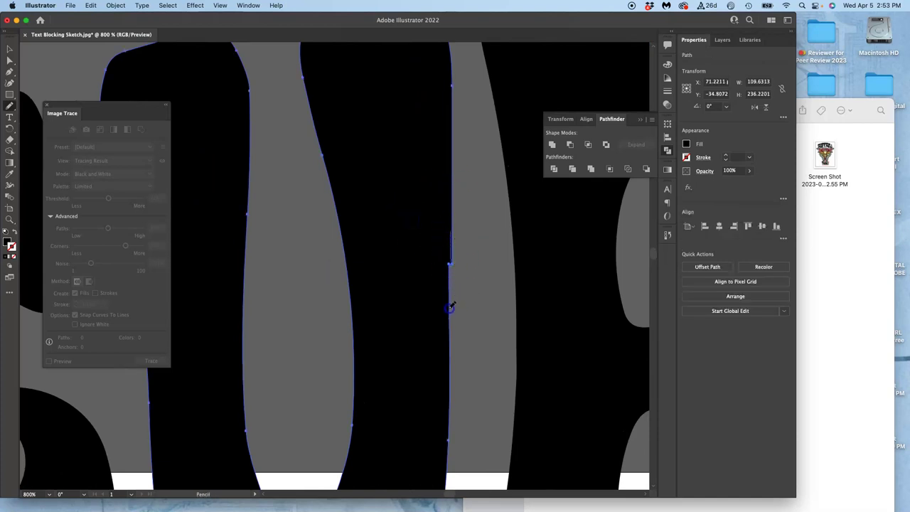
left_click(472, 305, "super")
Round the kinked outer edge of the lower bowl of the S in SUFFER with the Pencil and Smooth tools.
left_click_drag(362, 307, 547, 287)
mouse_move(366, 327)
left_mouse_down()
mouse_move(511, 280)
mouse_move(554, 237)
left_mouse_up()
mouse_move(497, 370)
left_mouse_down()
mouse_move(471, 285)
mouse_move(437, 240)
left_mouse_up()
left_click(425, 270, "super")
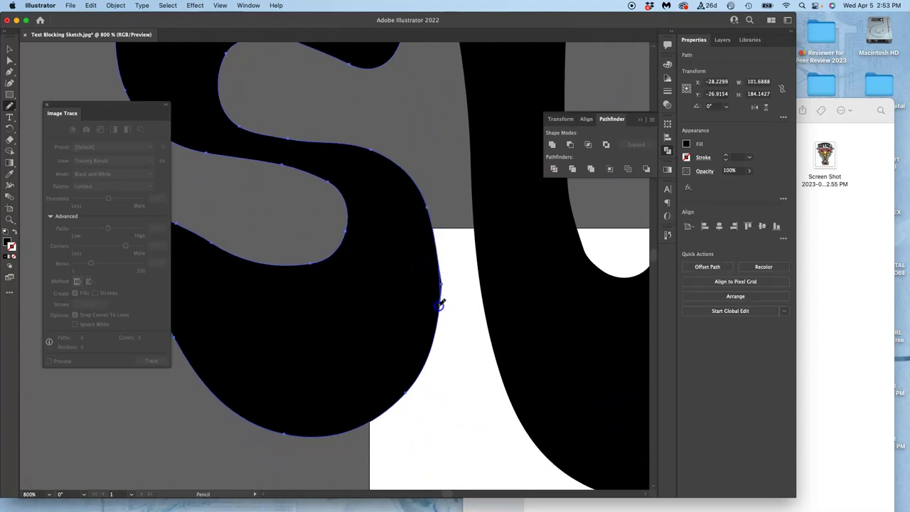
left_click_drag(439, 305, 431, 337)
left_click_drag(429, 345, 438, 307)
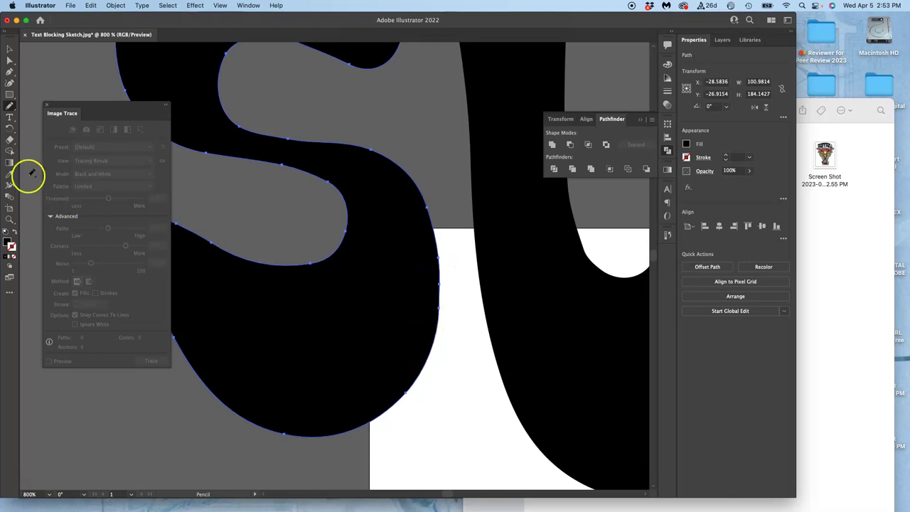
left_click_drag(10, 107, 28, 121)
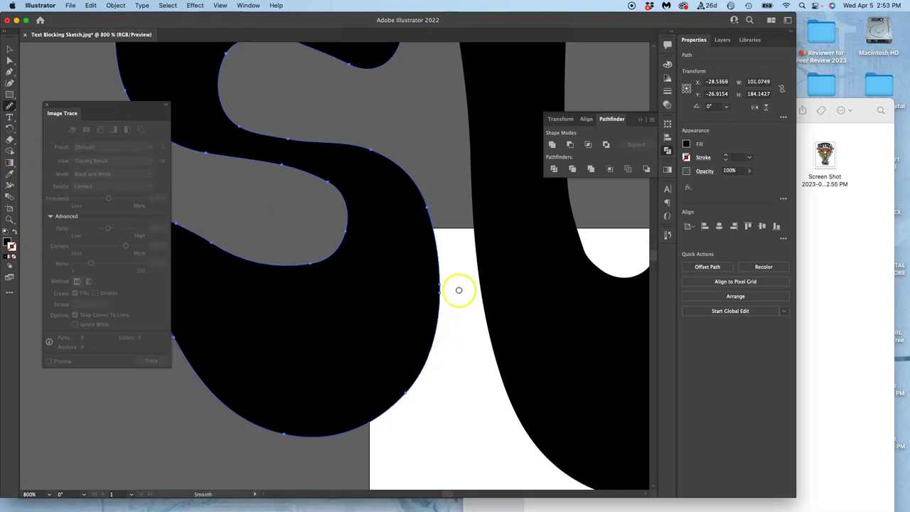
Review the complete SUFFER NO FOOLS lettering at 100% and clear the selection.
scroll(452, 288, "down", 10)
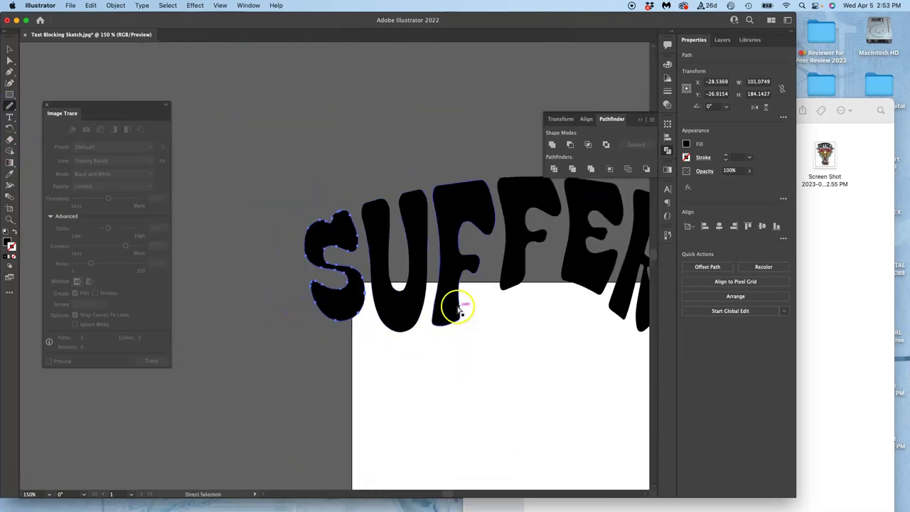
scroll(470, 222, "down", 5)
scroll(395, 124, "up", 5)
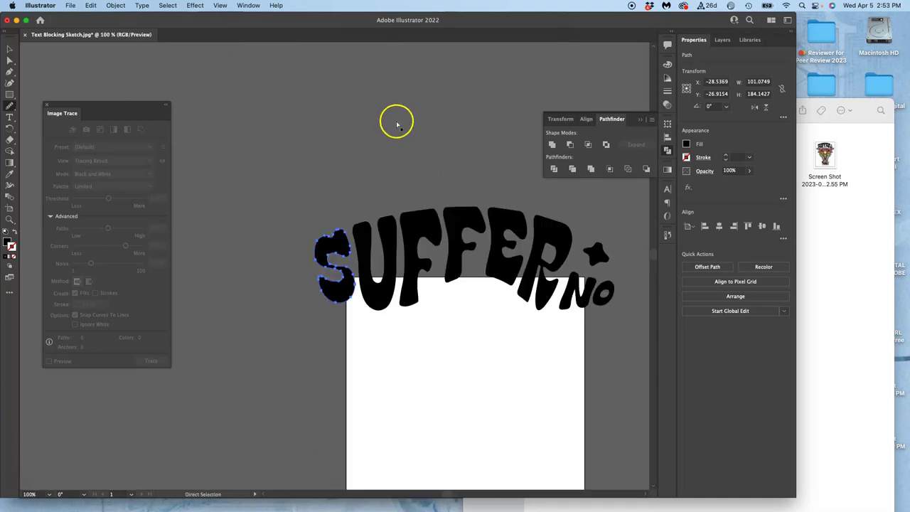
scroll(335, 125, "down", 3)
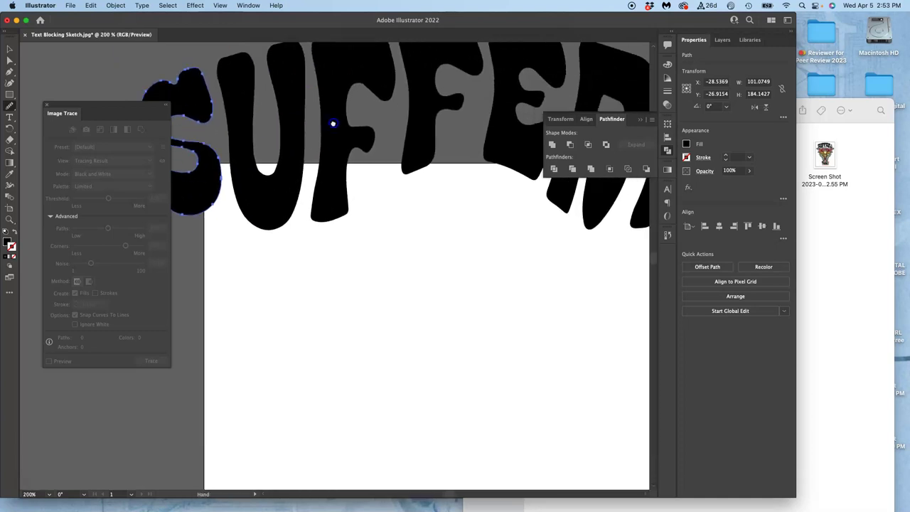
scroll(340, 124, "up", 3)
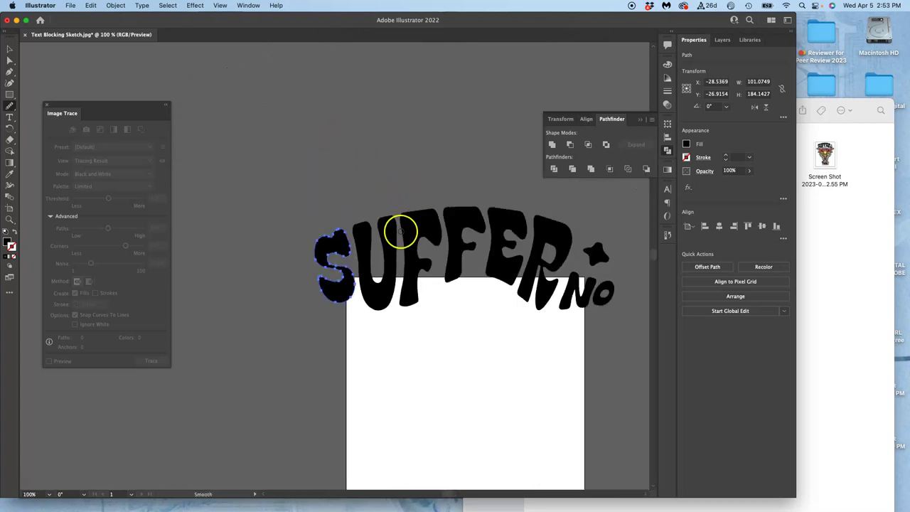
scroll(398, 230, "down", 5)
scroll(398, 229, "right", 3)
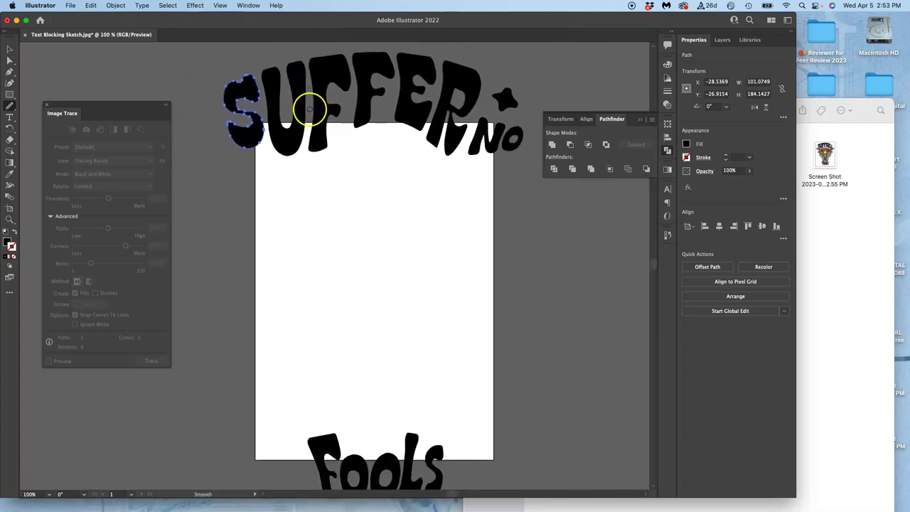
left_click(10, 60)
left_click(75, 60)
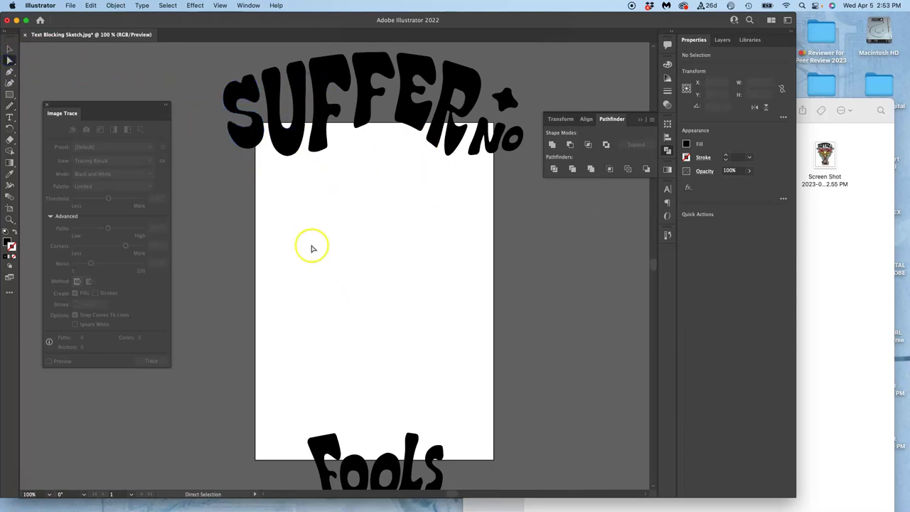
Start saving the artwork on the computer in Illustrator EPS format, with the Desktop as the destination folder.
left_click(72, 5)
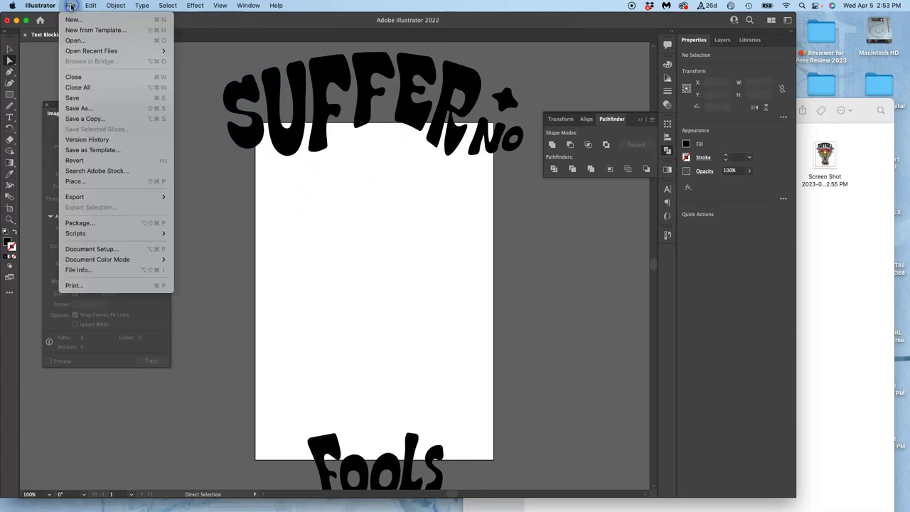
left_click(74, 108)
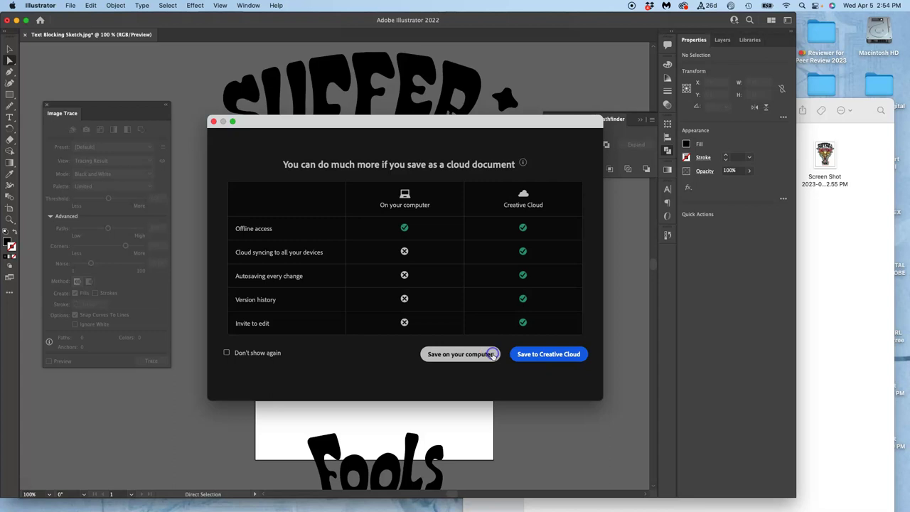
left_click(492, 354)
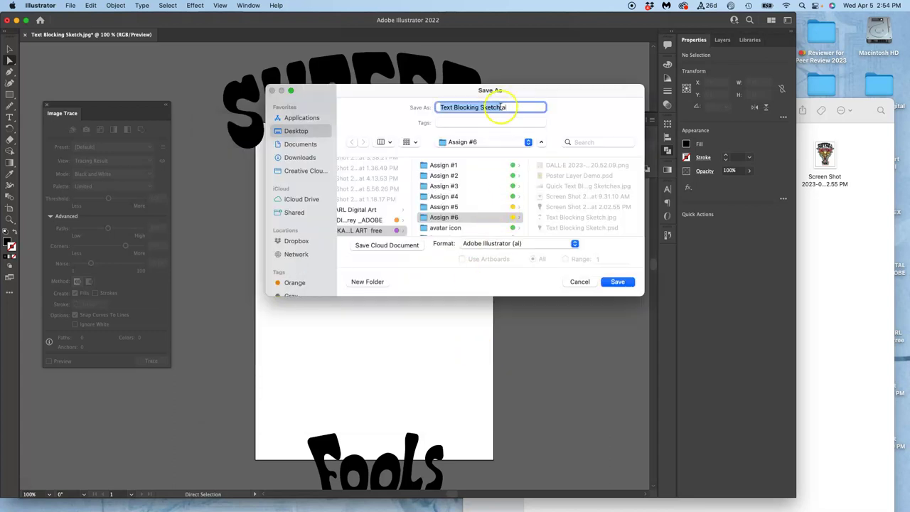
left_click(529, 244)
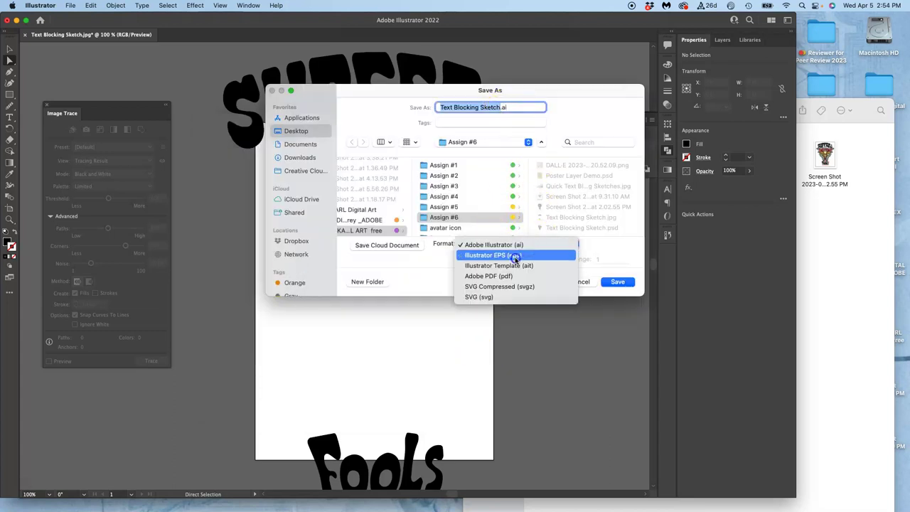
left_click(514, 256)
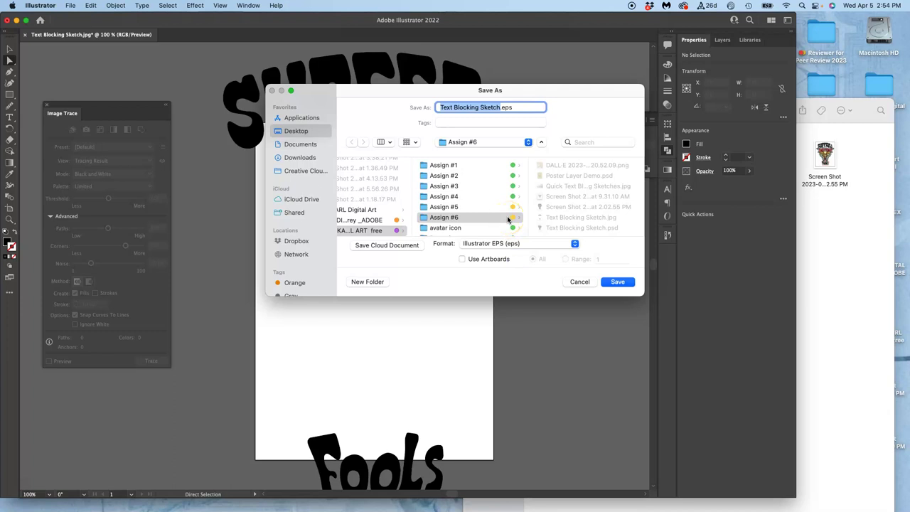
key("super+d")
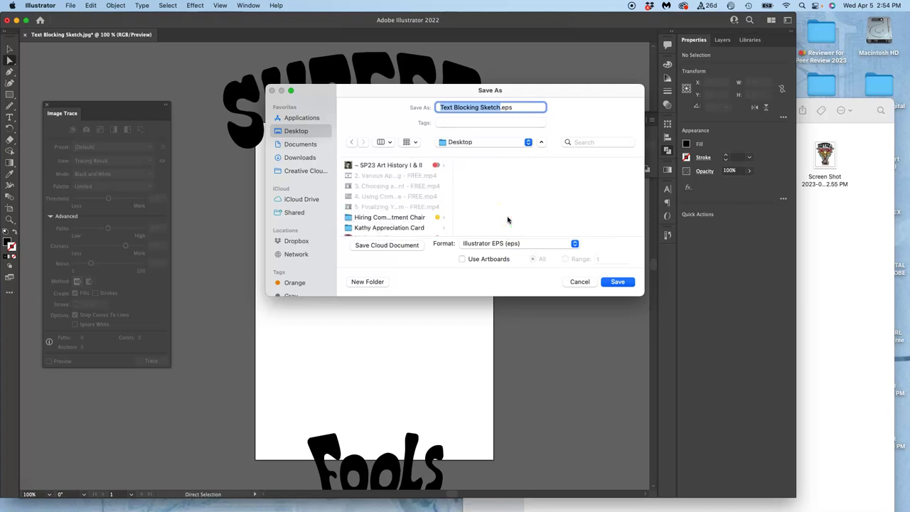
Name the file Black Vector Type and save it with the Illustrator 2020 EPS options.
left_click(455, 108)
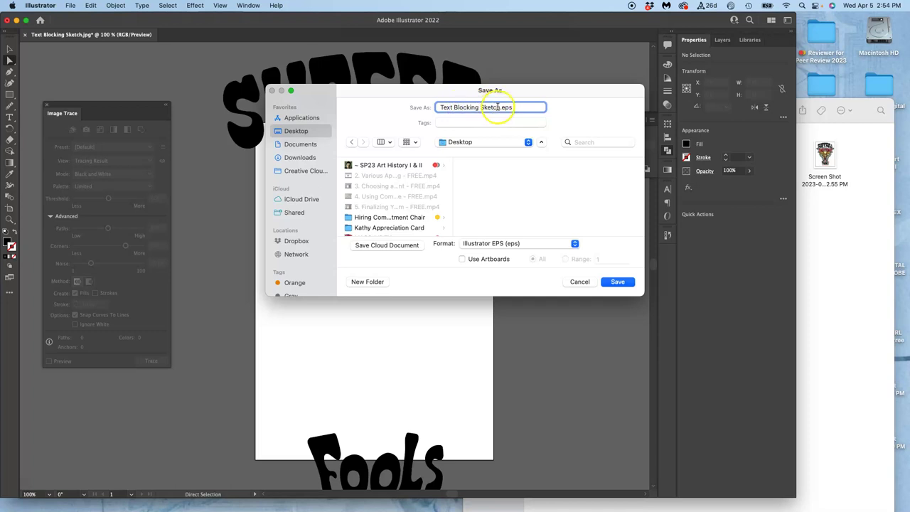
left_click_drag(499, 107, 420, 107)
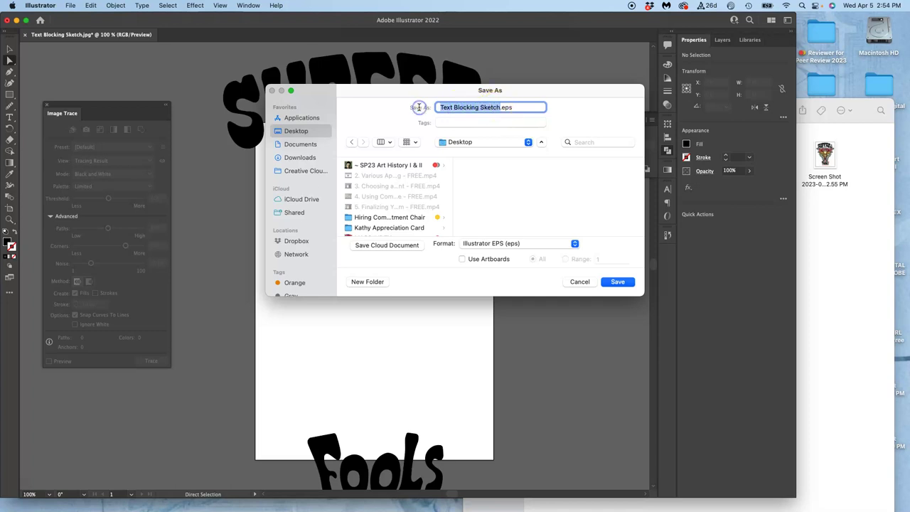
type("Black Vector Type")
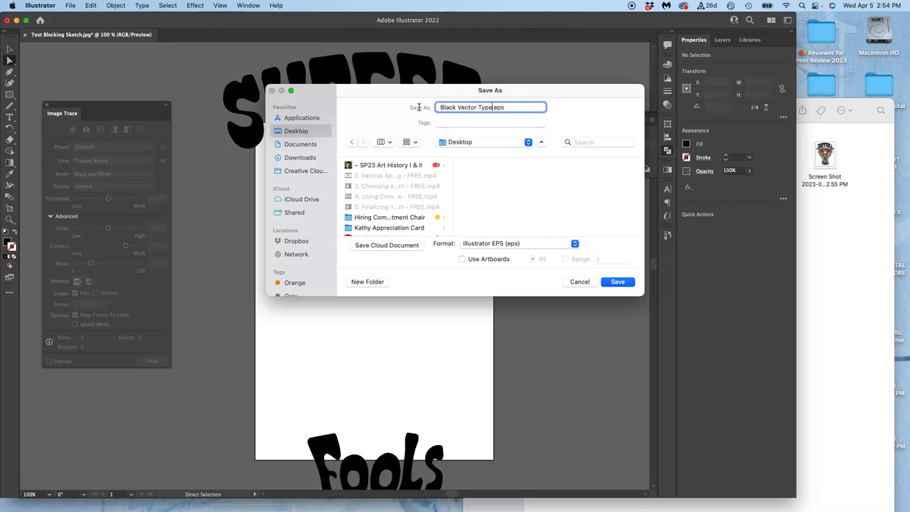
left_click(615, 283)
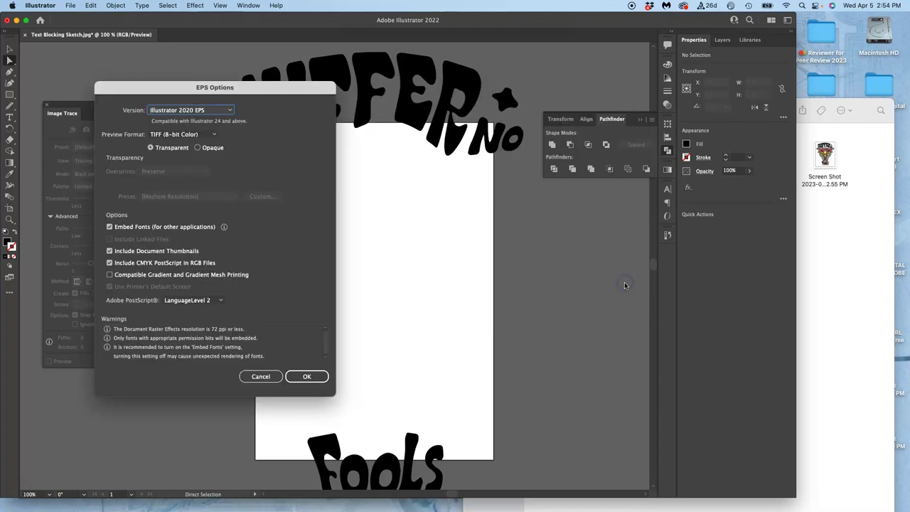
left_click(308, 376)
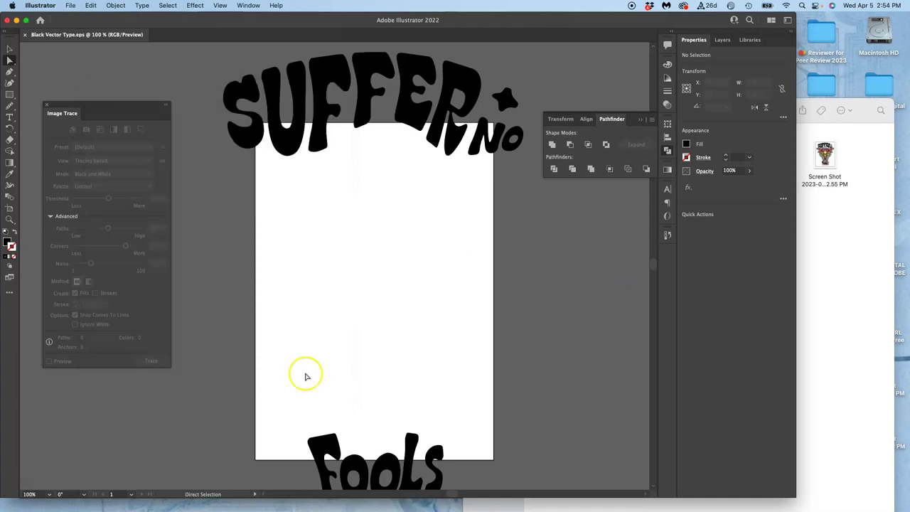
Scale the whole SUFFER NO FOOLS lettering down from its center to about 473 by 708 pt, within the artboard, and deselect it.
left_click(10, 48)
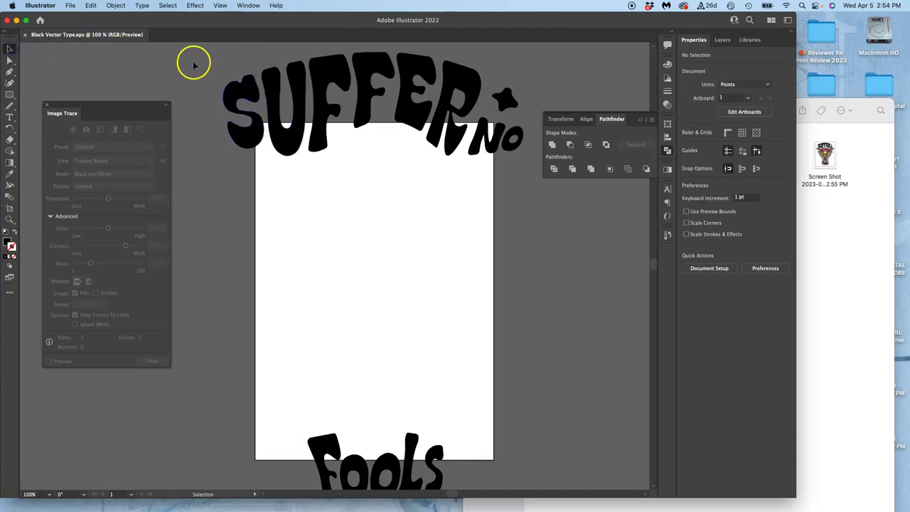
left_click_drag(195, 44, 545, 415)
scroll(545, 415, "up", 5)
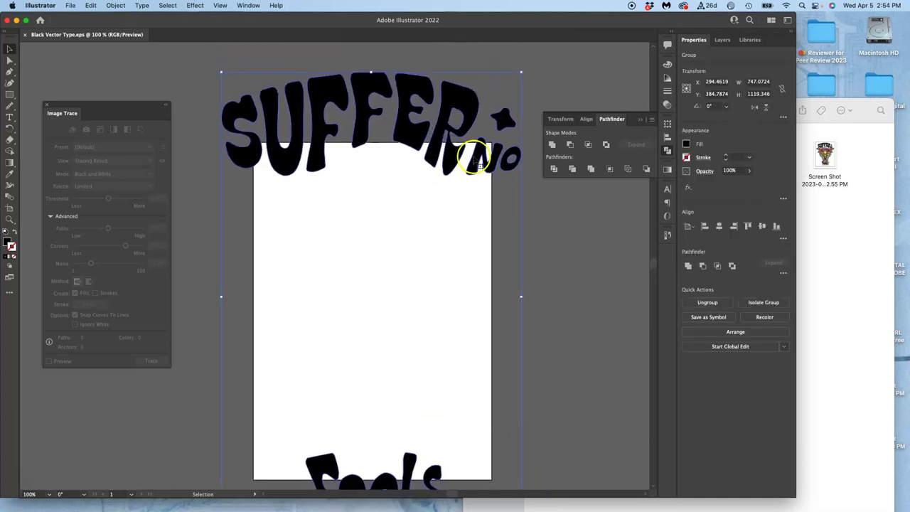
left_click_drag(521, 71, 467, 135)
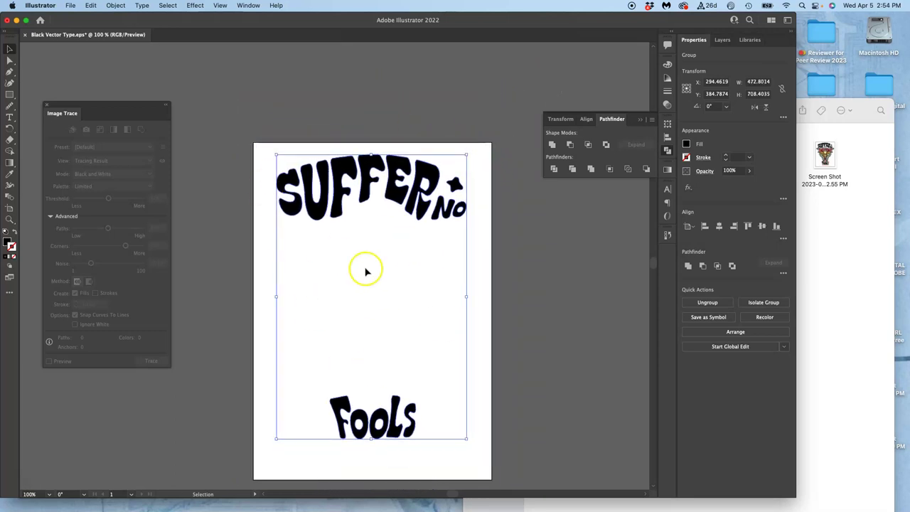
left_click(513, 261)
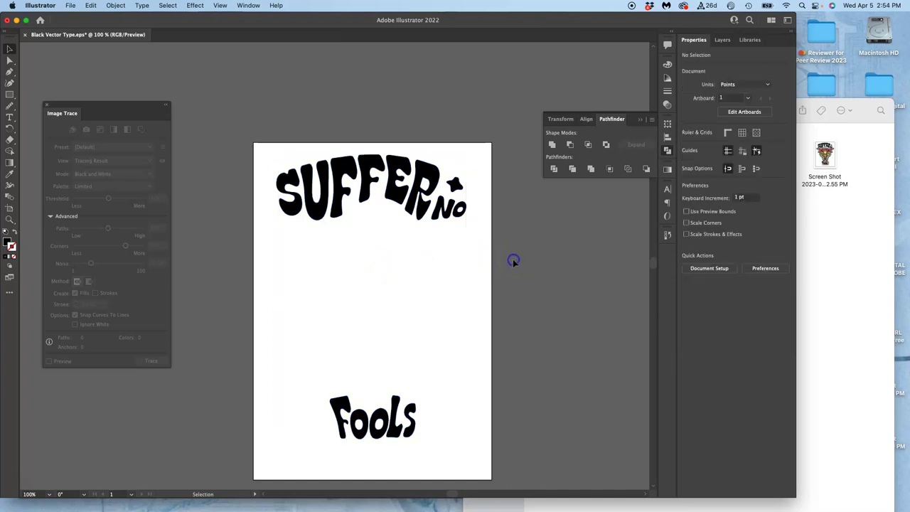
Save the resized lettering on the computer as Black Vector Type in SVG format with the default SVG options.
left_click(71, 5)
left_click(76, 108)
left_click(469, 356)
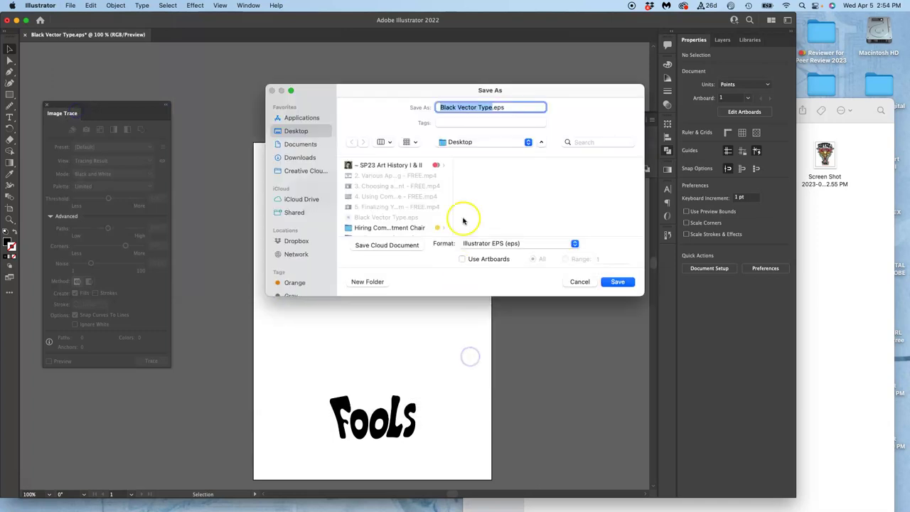
left_click(487, 244)
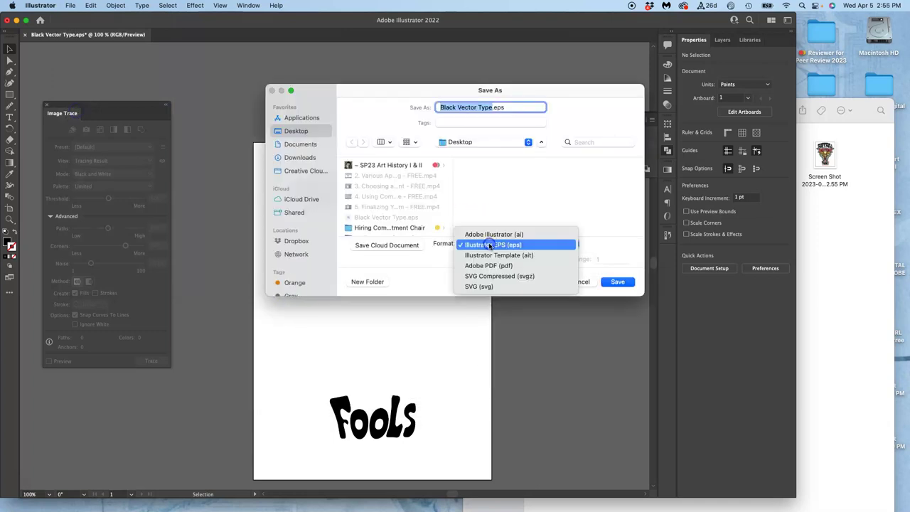
left_click(480, 286)
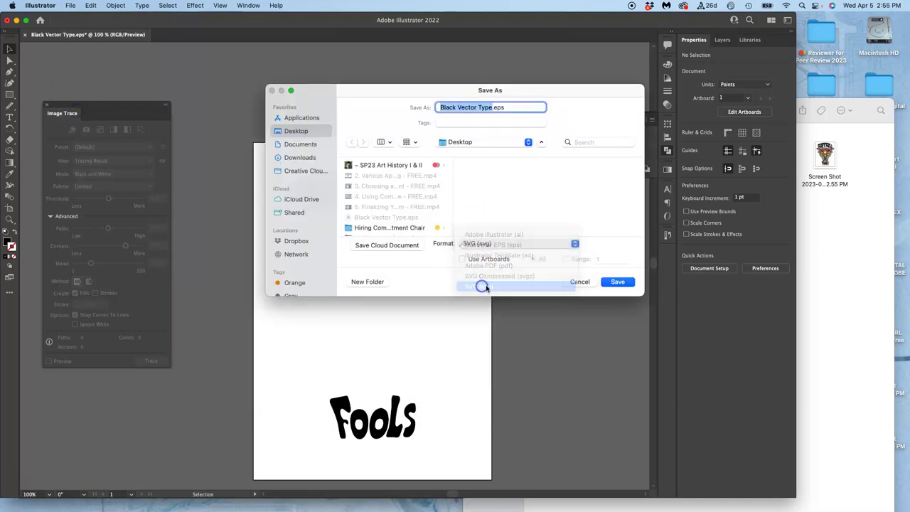
left_click(620, 283)
left_click(553, 298)
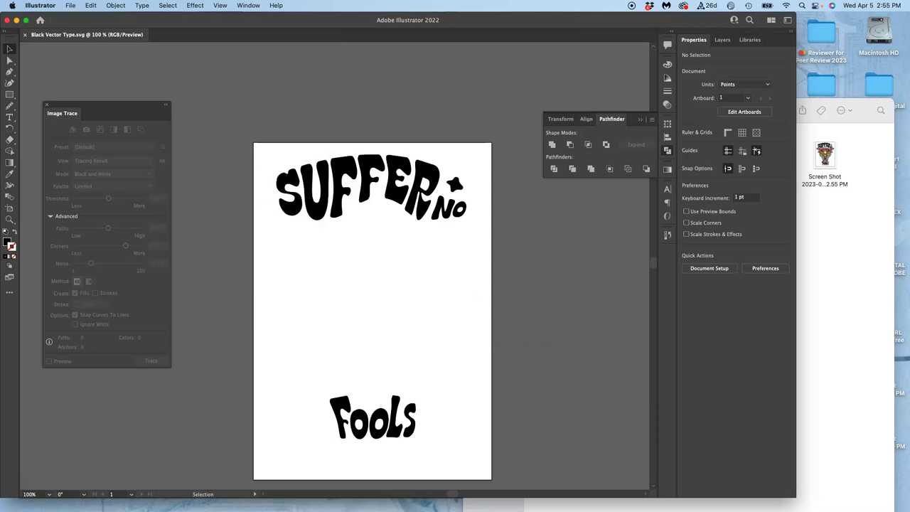
Close the lettering document and switch to the Text Blocking project in Photopea, moving its browser window clear of the desktop files.
left_click(8, 21)
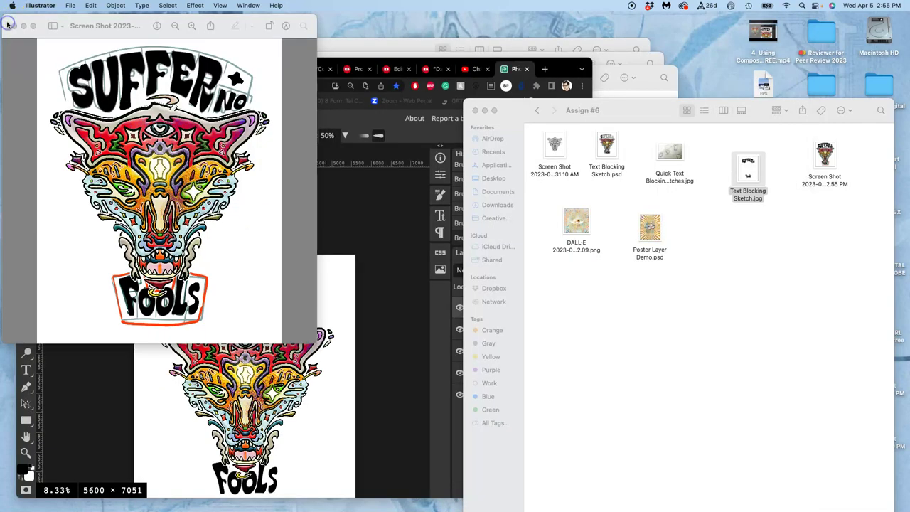
left_click(40, 5)
left_click(44, 103)
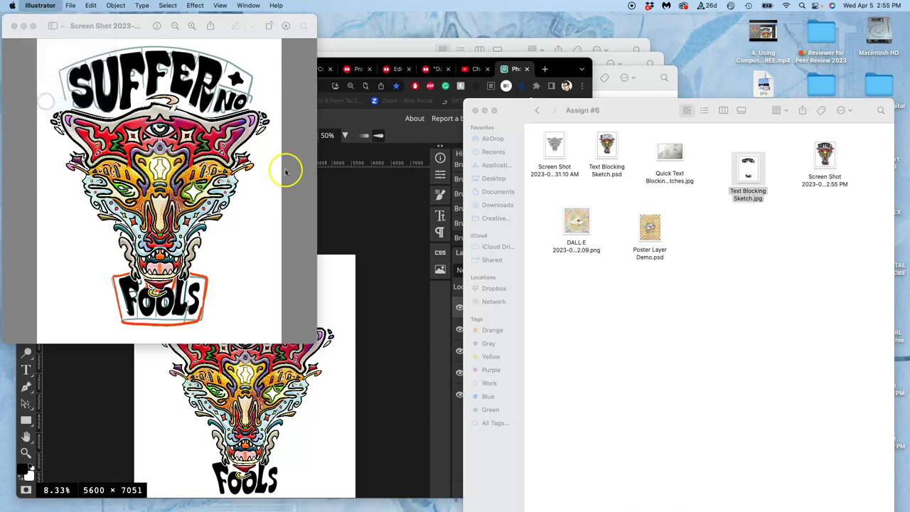
left_click(366, 215)
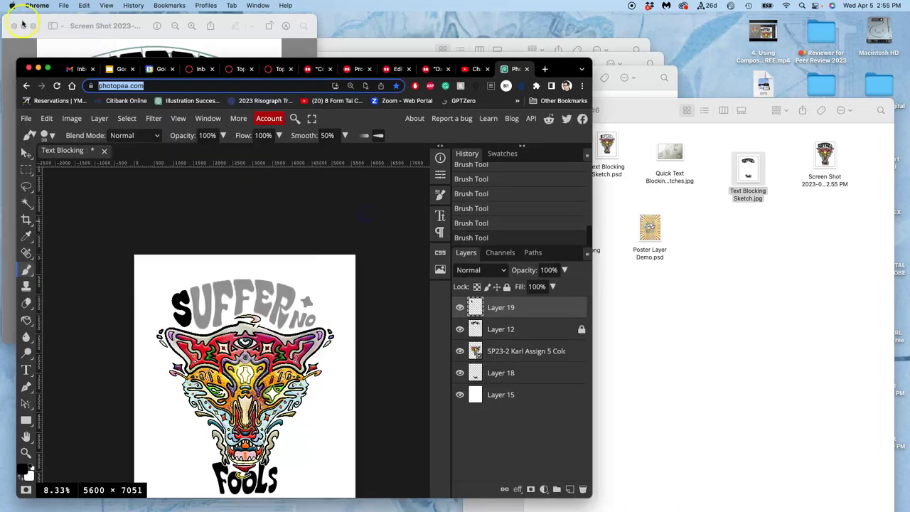
left_click_drag(555, 69, 573, 59)
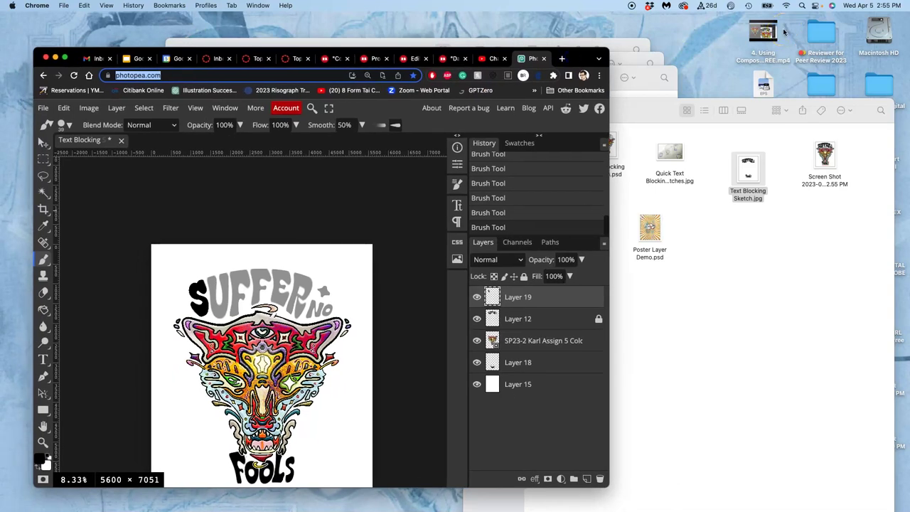
Place Black Vector Type.eps from the desktop into the Photopea document and enlarge it to about 839%.
key("F11")
left_click(751, 227)
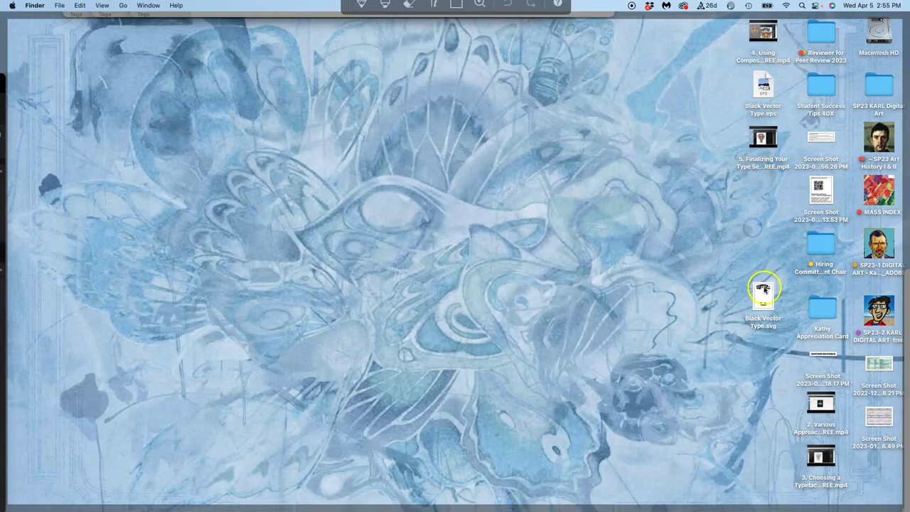
left_click_drag(764, 288, 764, 213)
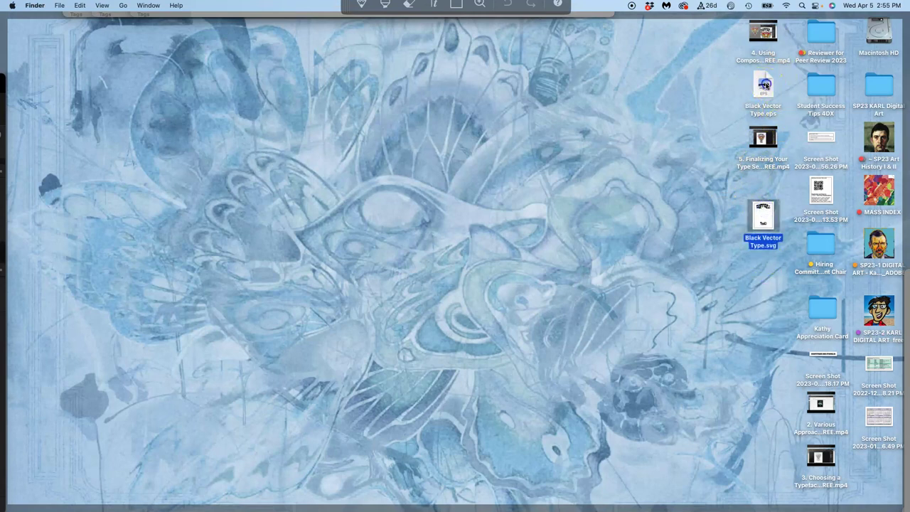
left_click_drag(765, 85, 327, 307)
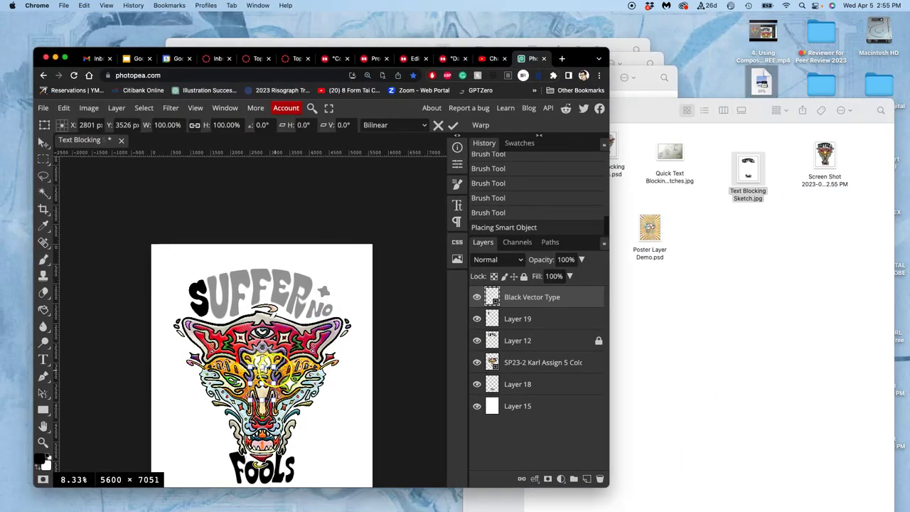
left_click_drag(277, 353, 361, 244)
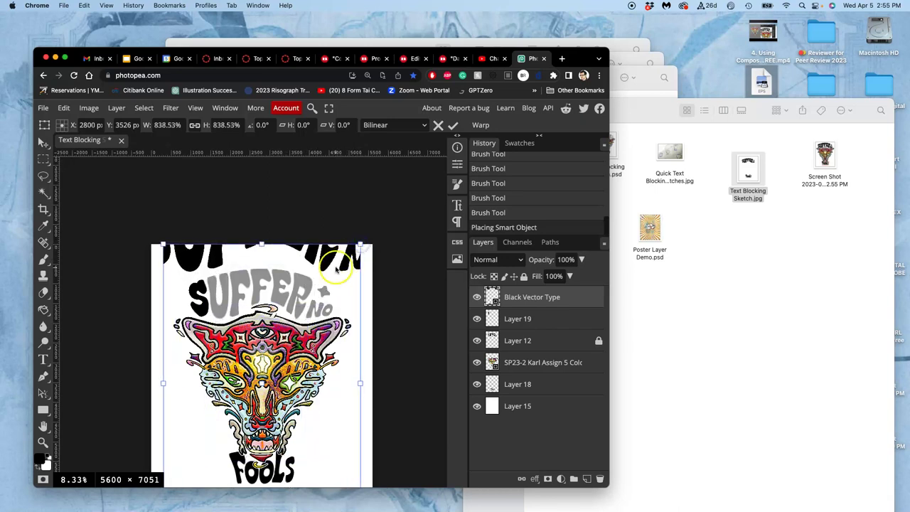
key("Return")
Delete the placed Black Vector Type layer, reposition the browser window and switch to the Finder desktop.
key("Delete")
scroll(313, 254, "down", 2)
left_click_drag(581, 59, 578, 49)
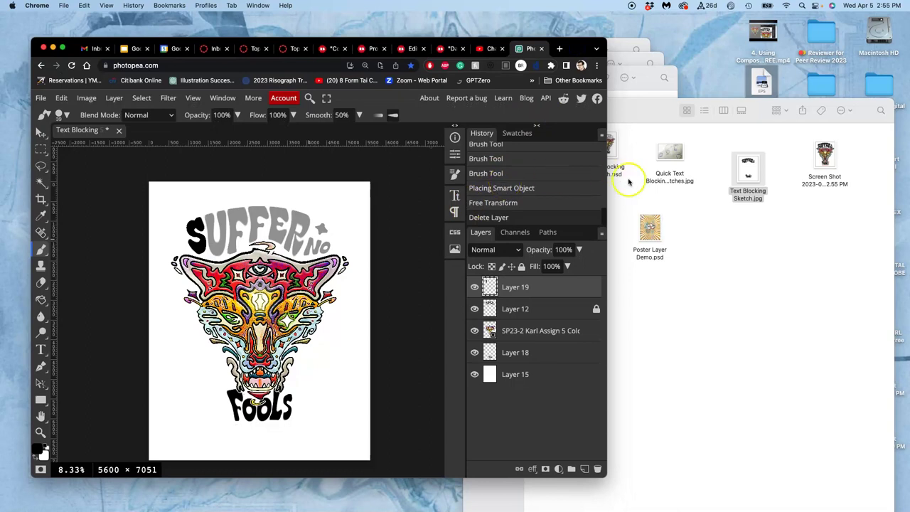
left_click(712, 71)
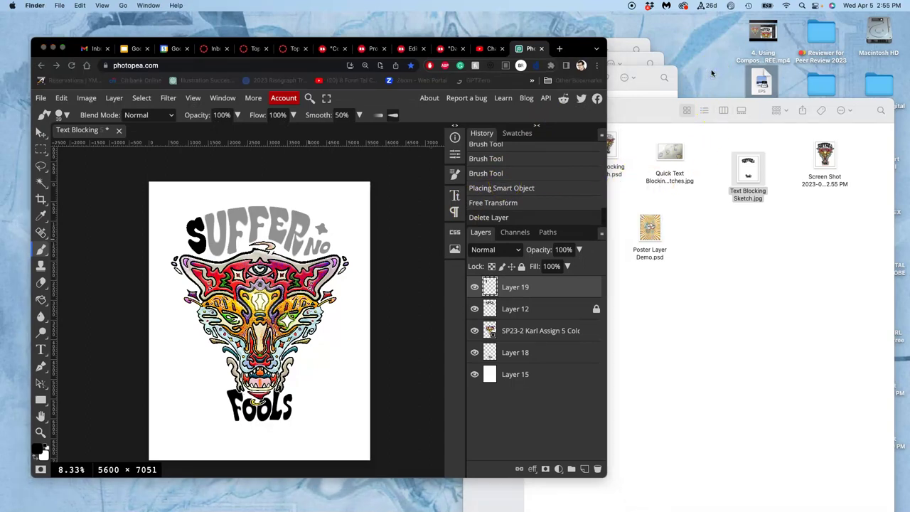